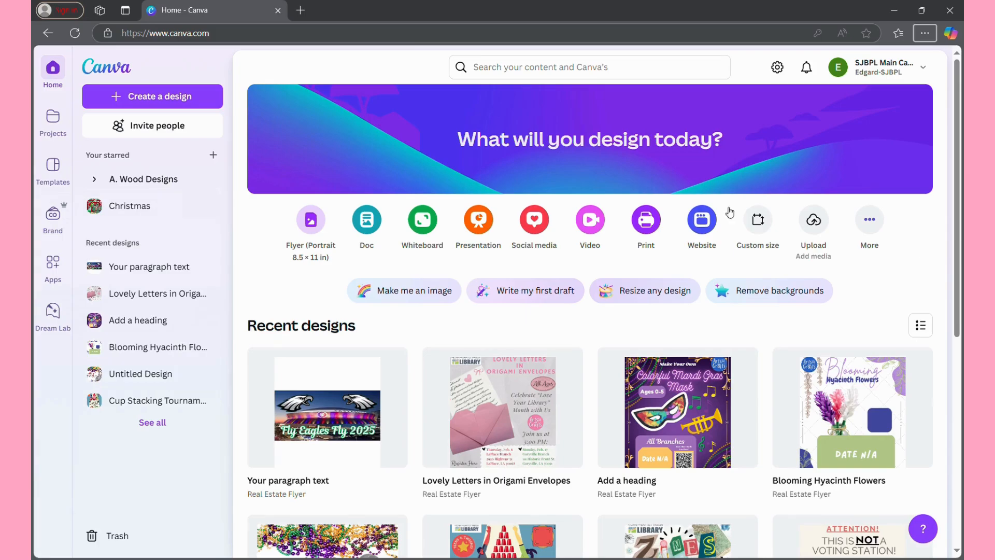
- Search the Canva Templates for "valentine's card"
left_click(546, 66)
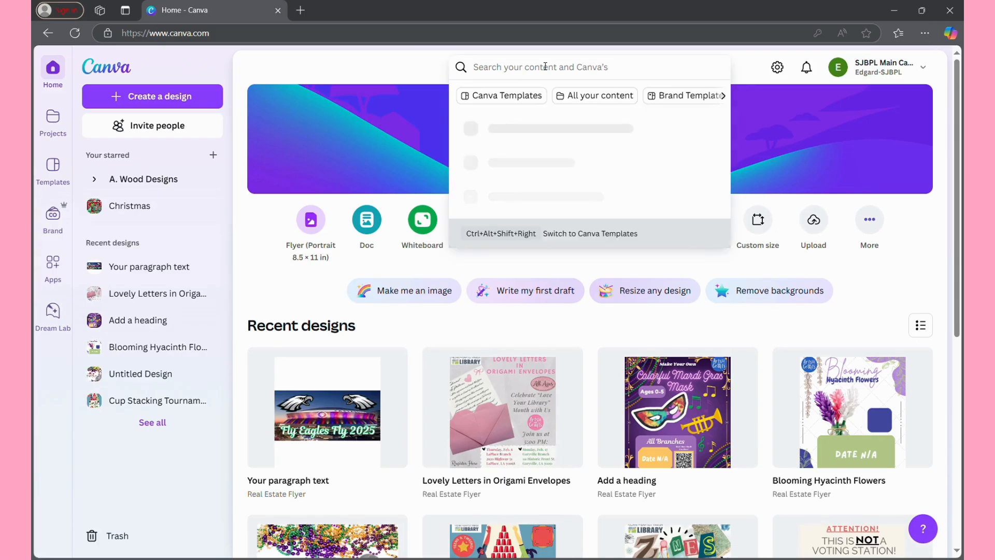
type("va;e")
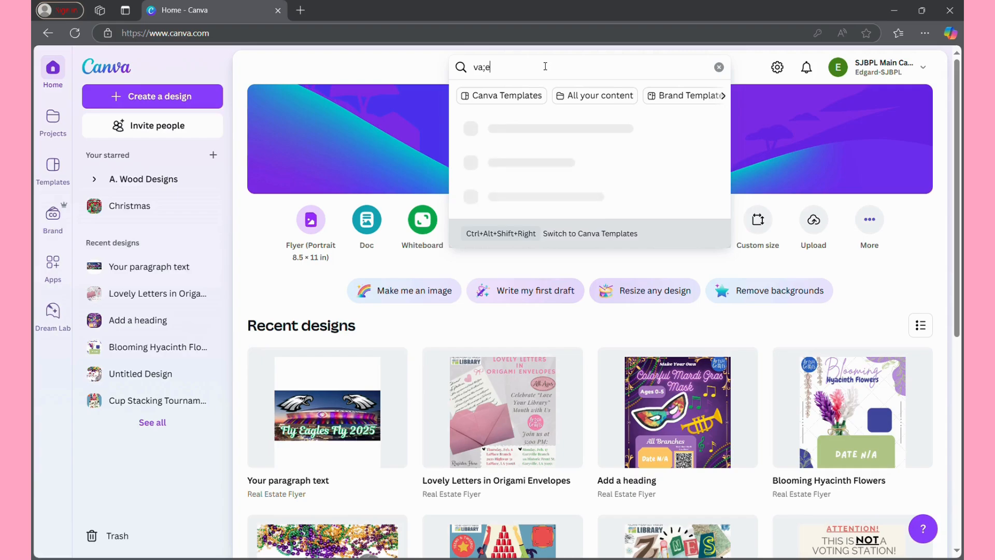
key("BackSpace")
type("lentine's card")
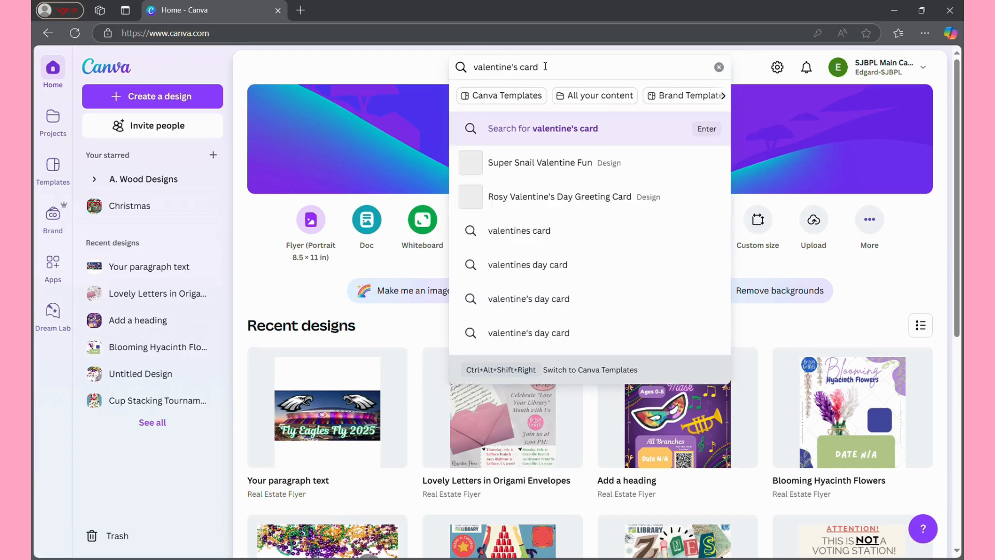
left_click(513, 96)
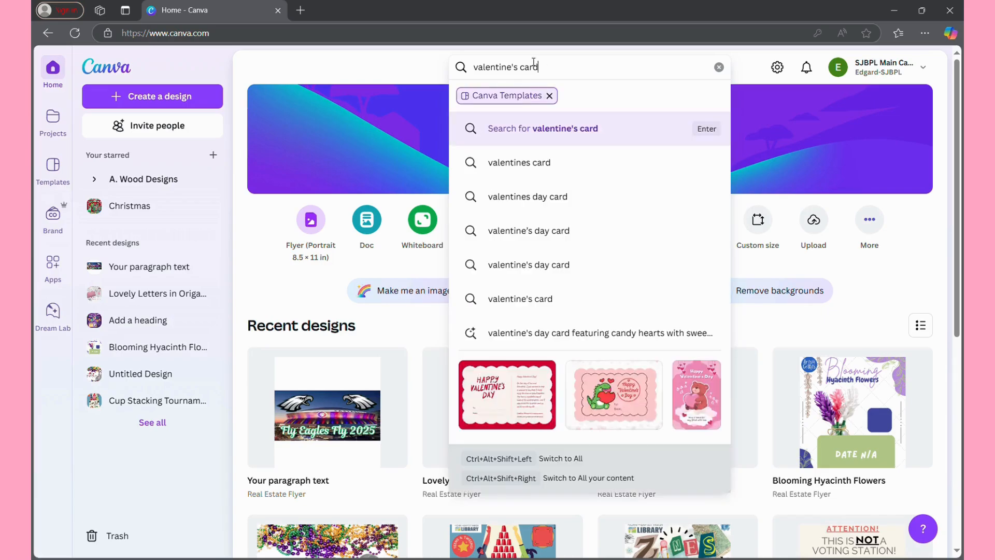
key("Return")
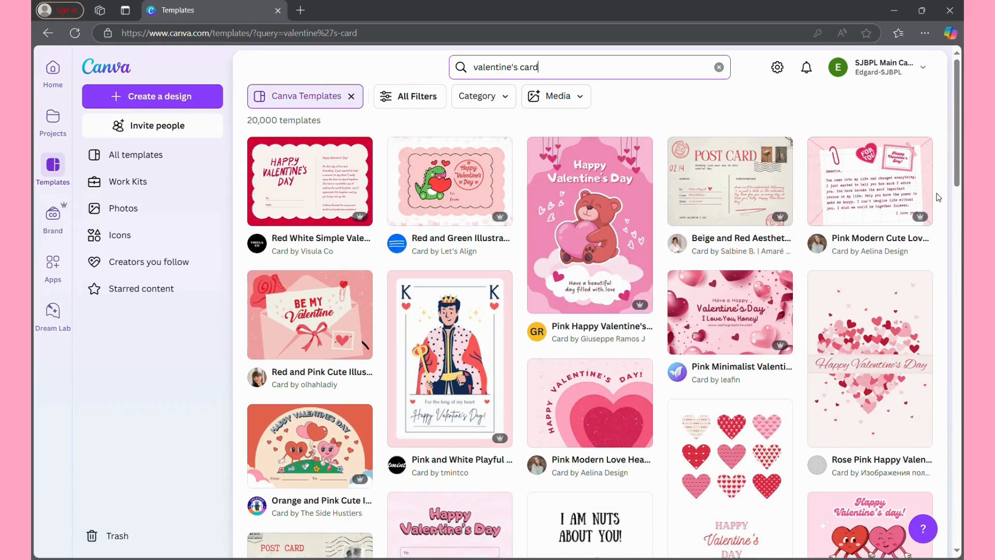
- Browse the valentine's card template results for design ideas and return to the start of the list
scroll(939, 197, "down", 6)
scroll(939, 197, "down", 2)
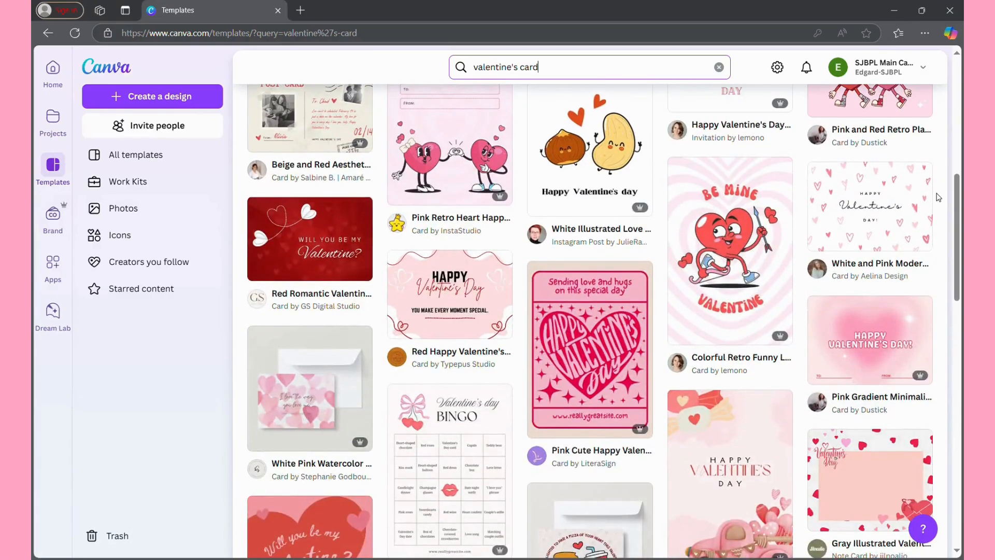
scroll(938, 197, "down", 5)
scroll(939, 197, "down", 4)
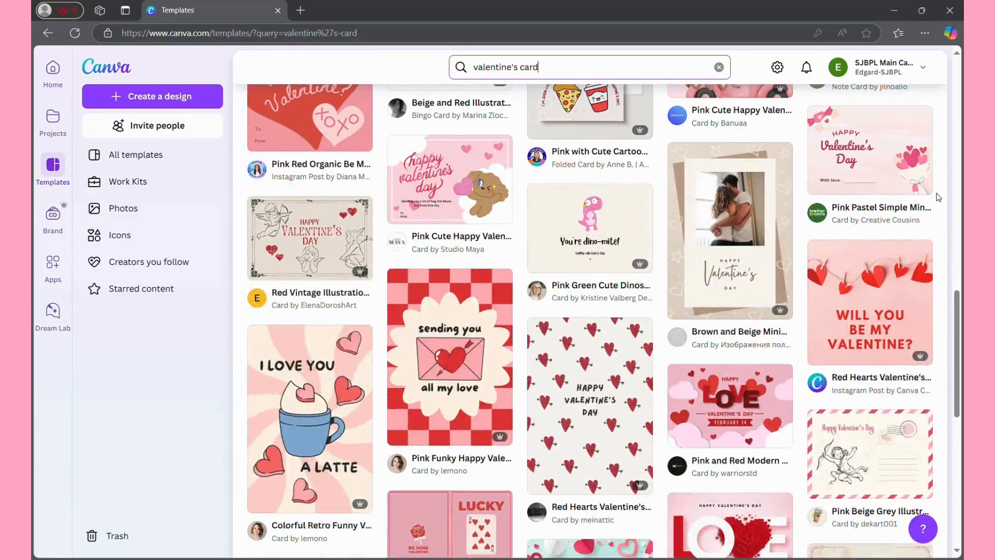
scroll(939, 197, "down", 4)
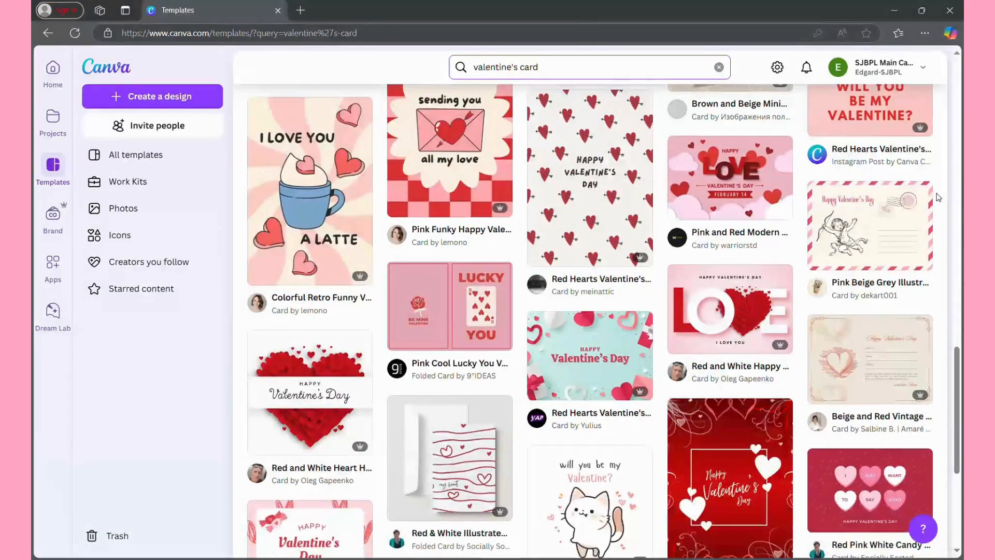
scroll(939, 196, "down", 5)
scroll(939, 197, "down", 4)
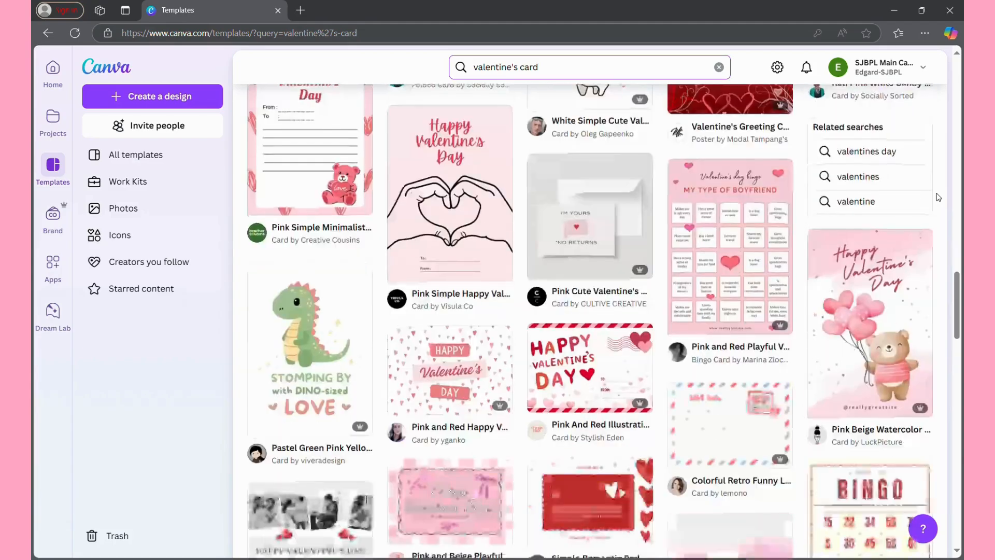
scroll(939, 197, "down", 4)
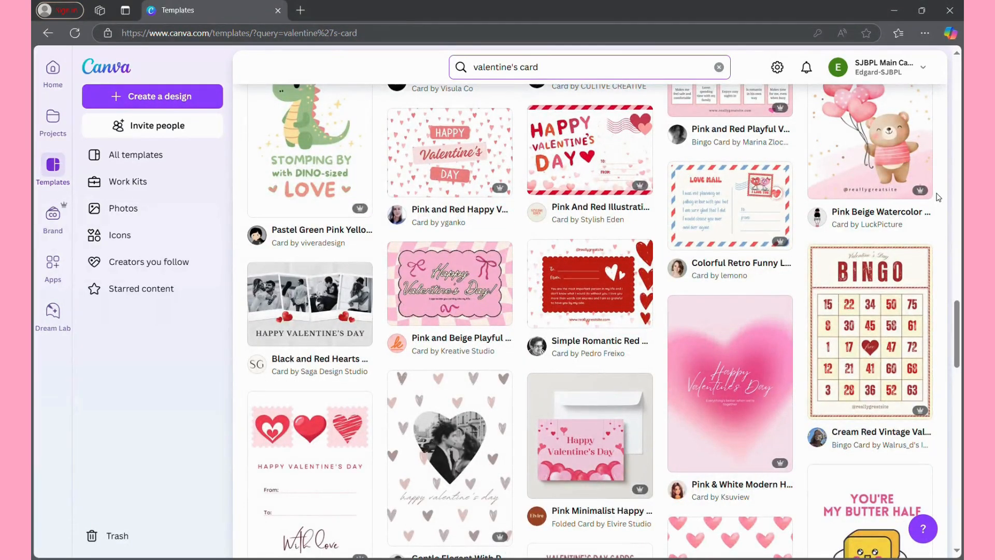
scroll(938, 197, "down", 3)
scroll(939, 197, "down", 3)
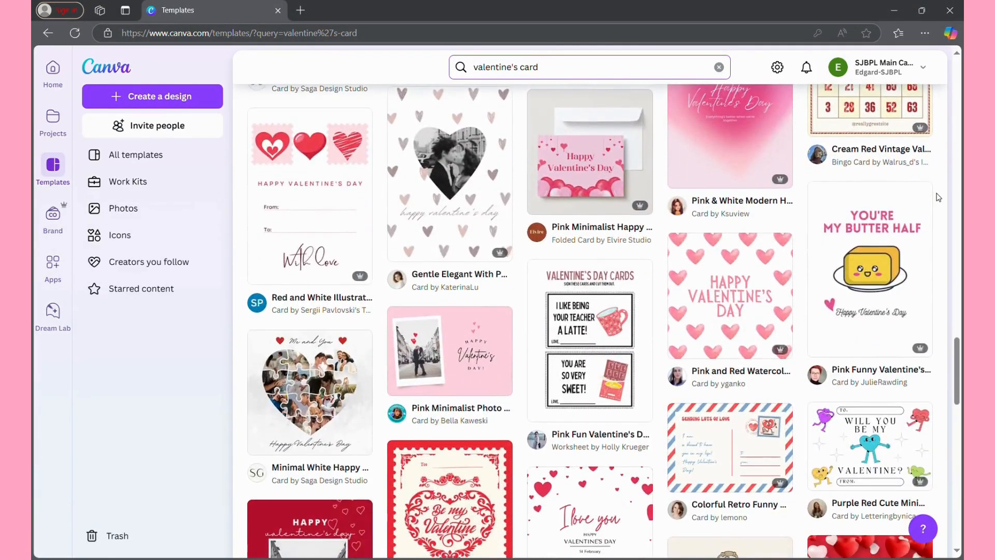
scroll(939, 197, "down", 5)
scroll(938, 197, "up", 20)
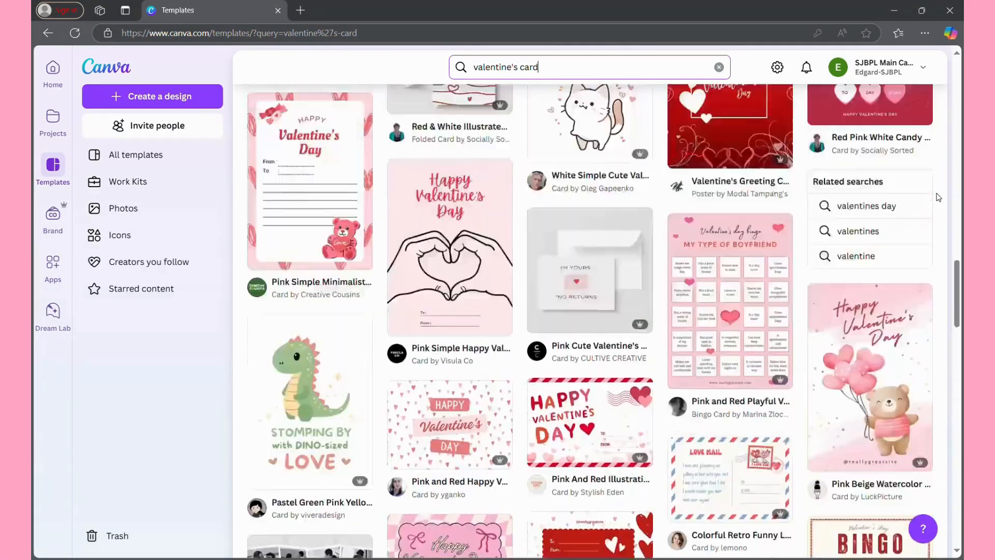
scroll(938, 197, "up", 20)
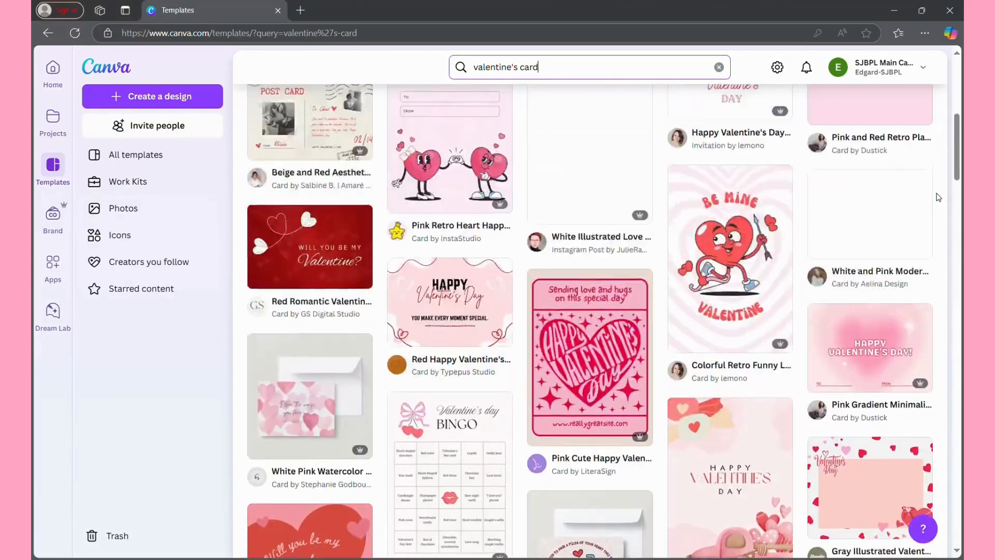
scroll(938, 197, "up", 4)
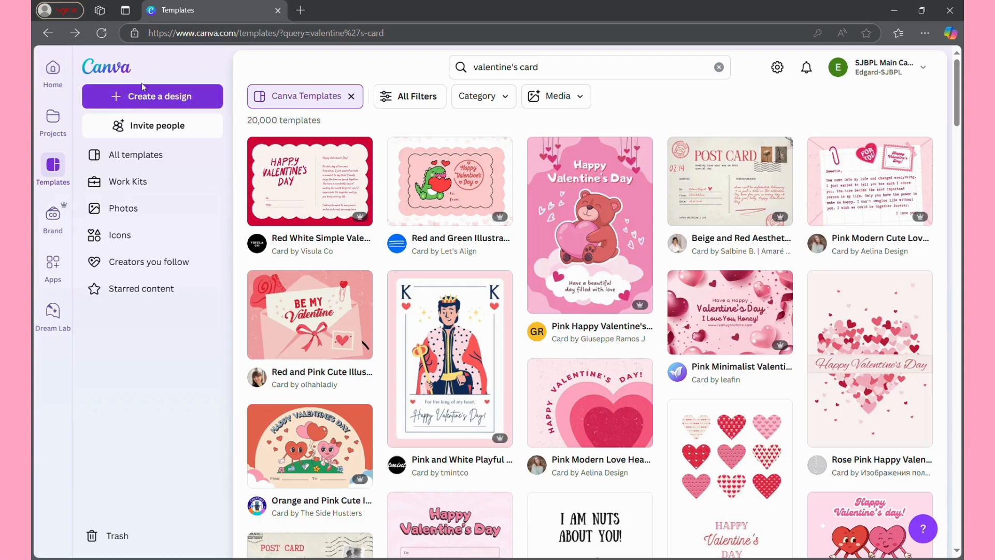
- Create a new blank design of the Card (Square) type from the common layouts and sizes
left_click(157, 101)
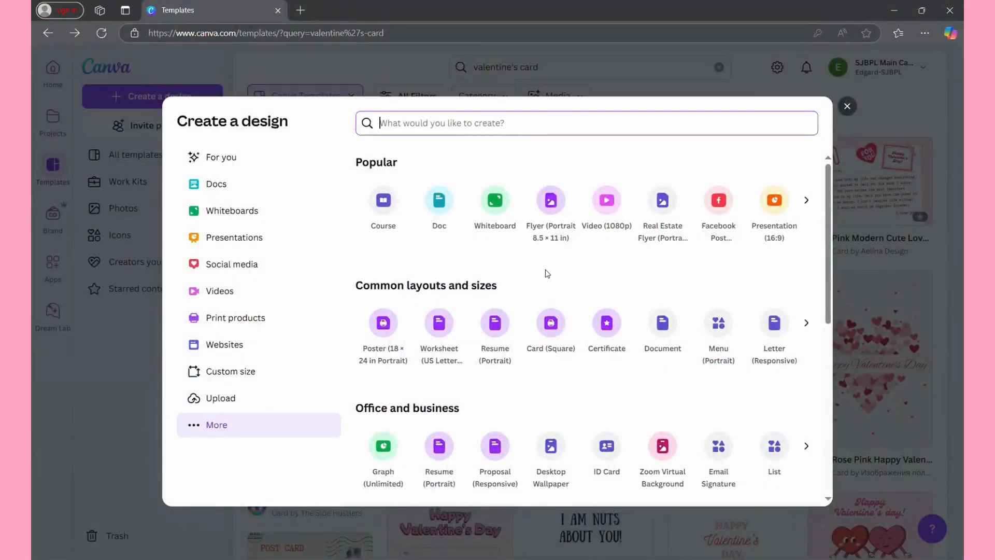
scroll(547, 273, "down", 2)
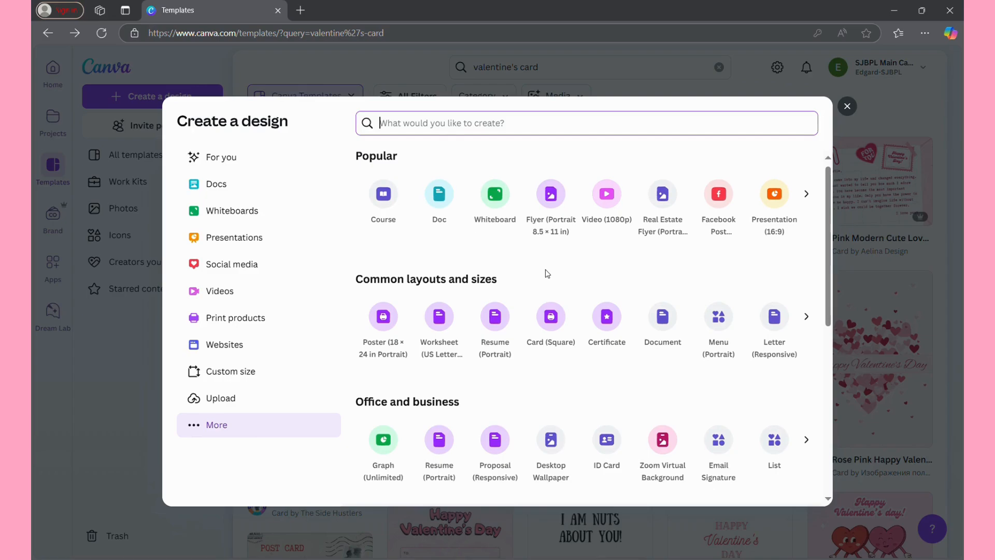
scroll(548, 273, "down", 3)
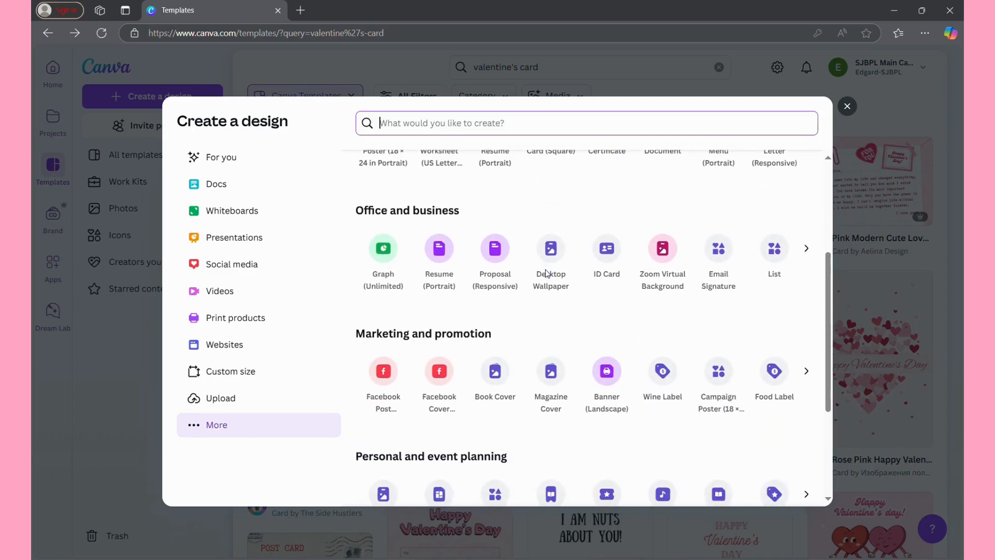
scroll(550, 274, "down", 3)
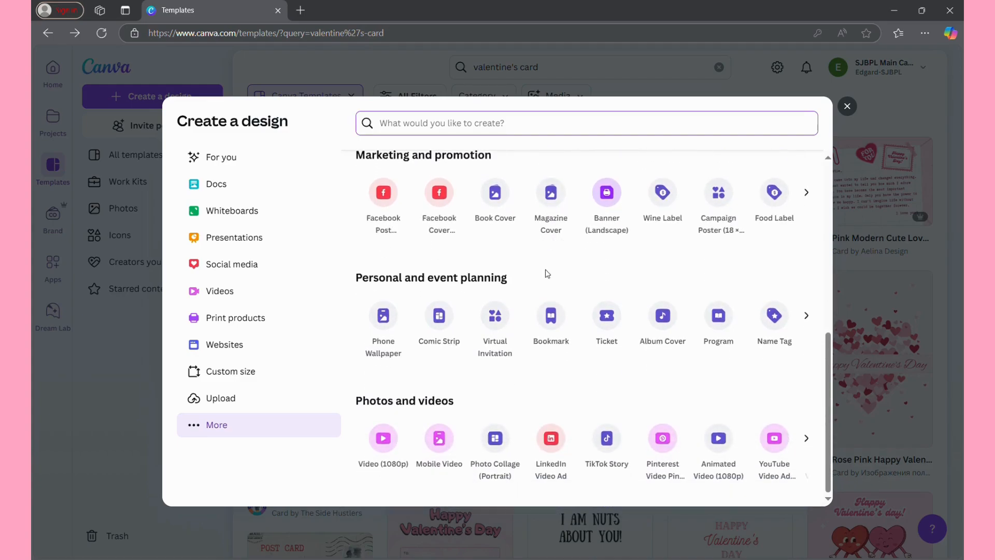
scroll(547, 274, "up", 6)
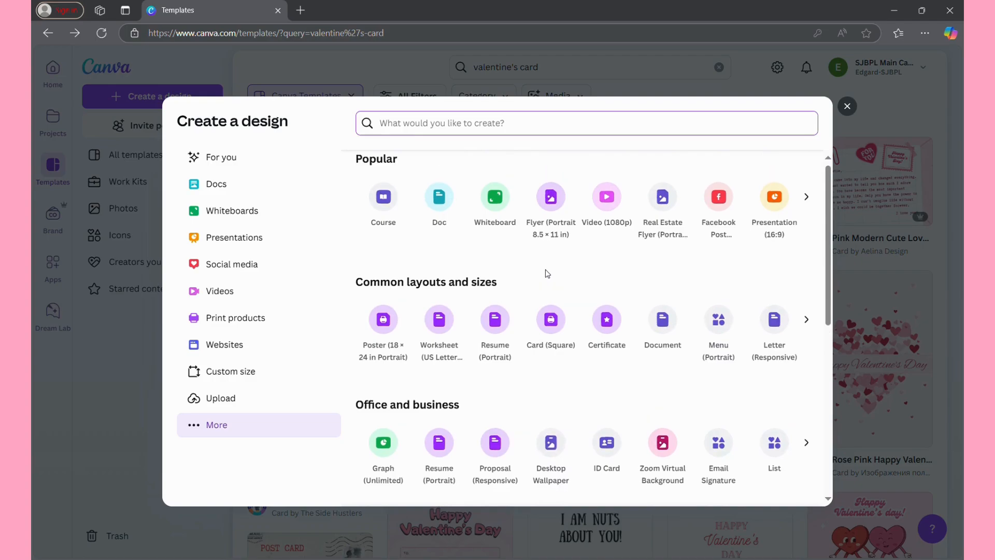
left_click(551, 324)
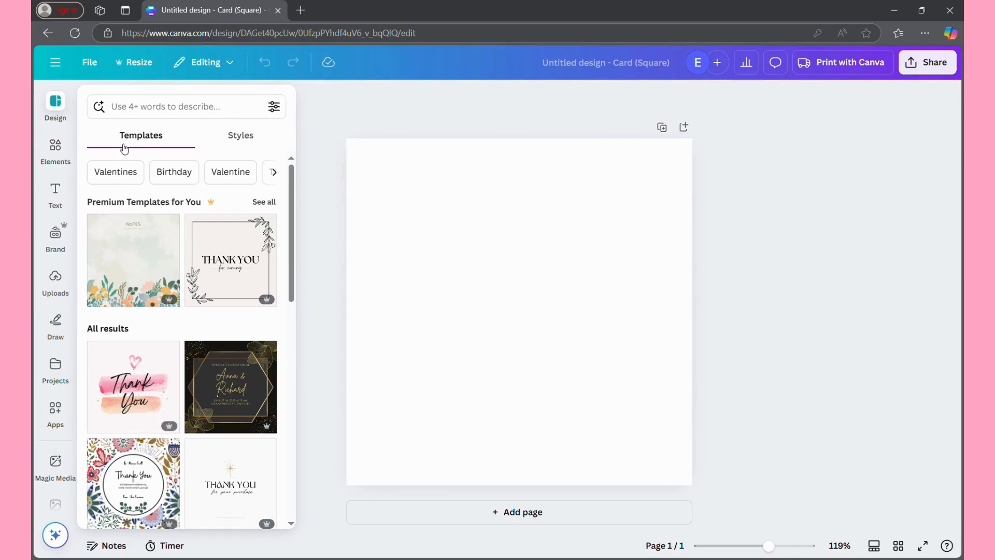
- View the available styles, then browse the card templates in the Valentines category
left_click(218, 138)
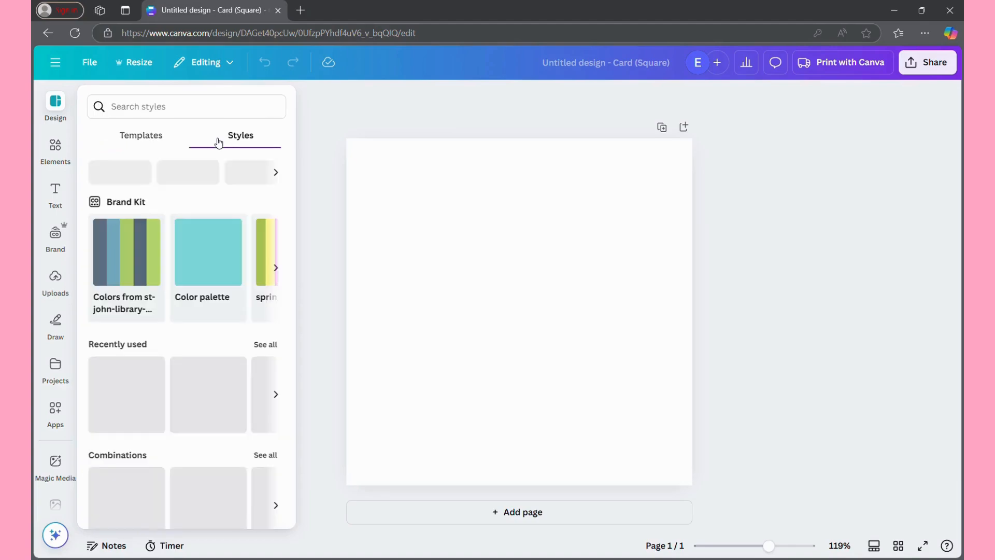
left_click(137, 140)
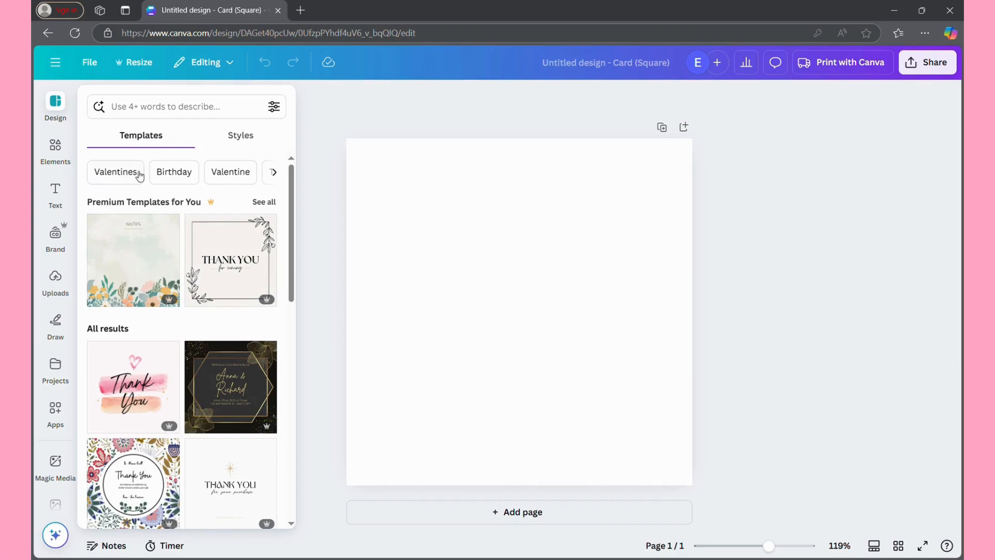
left_click(115, 172)
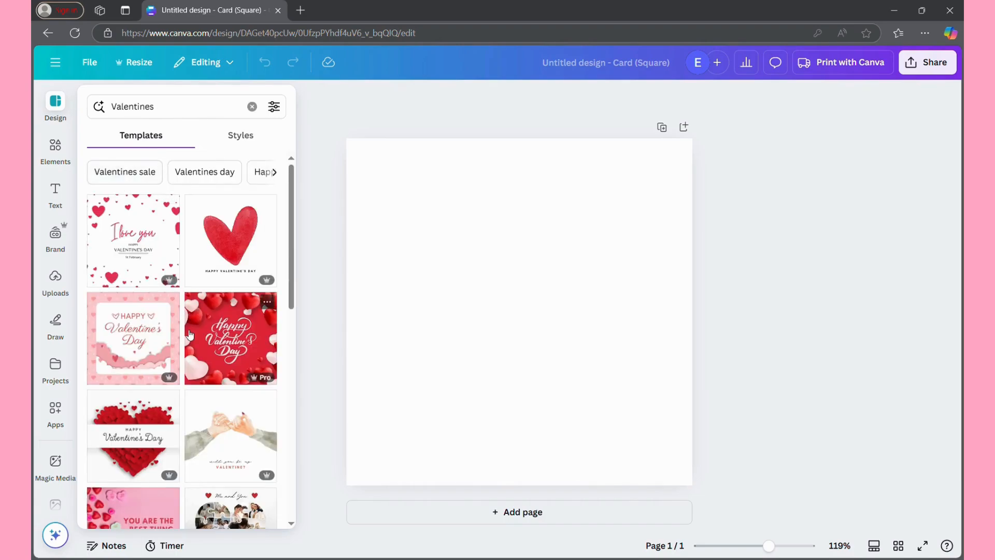
scroll(189, 334, "down", 6)
scroll(190, 335, "down", 5)
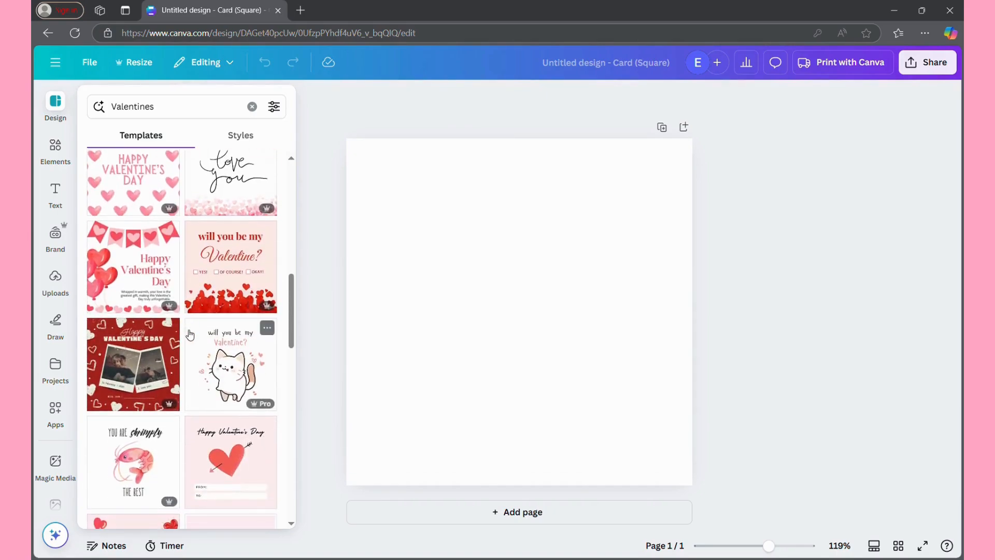
scroll(190, 334, "down", 7)
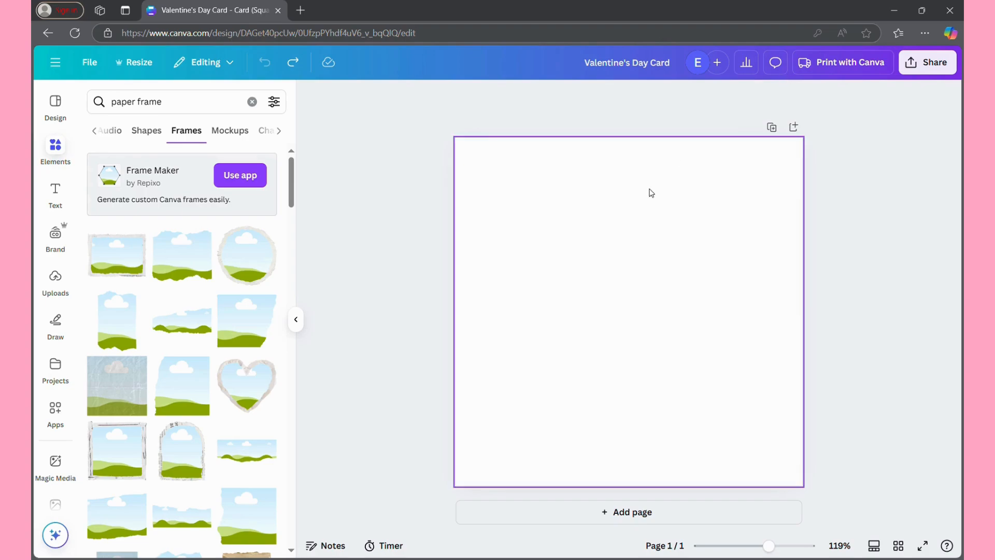
- Set the blank card's background to the solid pink colour #FFB9D5
left_click(652, 193)
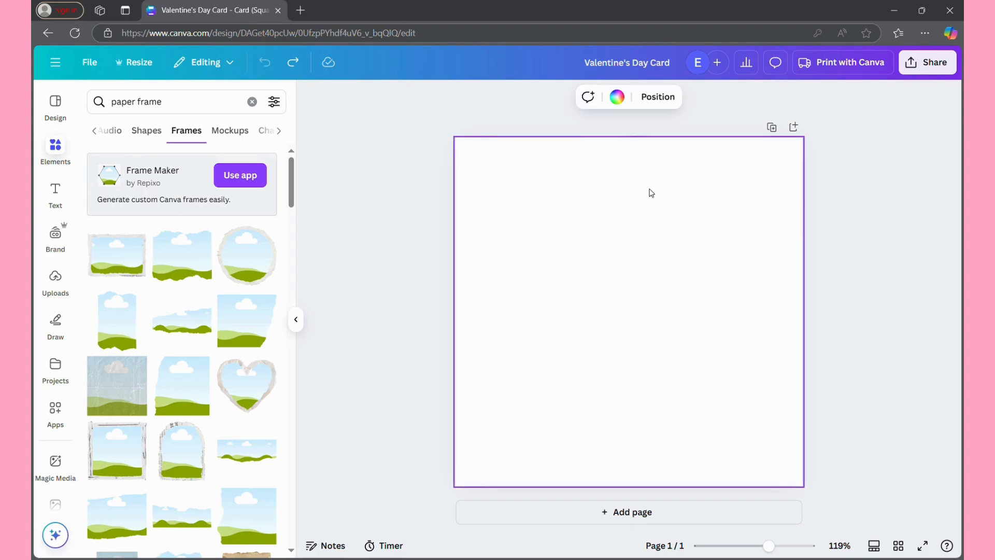
left_click(618, 98)
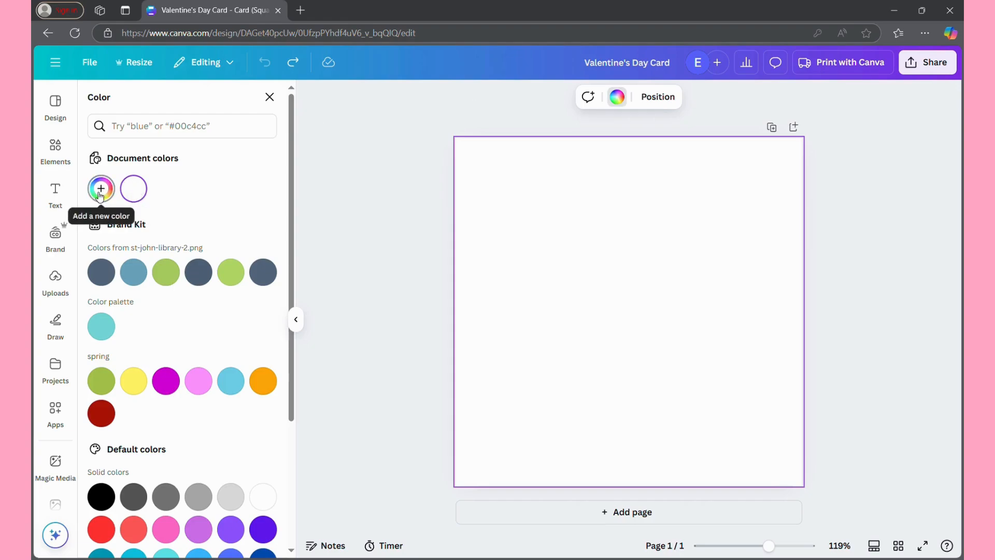
scroll(166, 330, "down", 3)
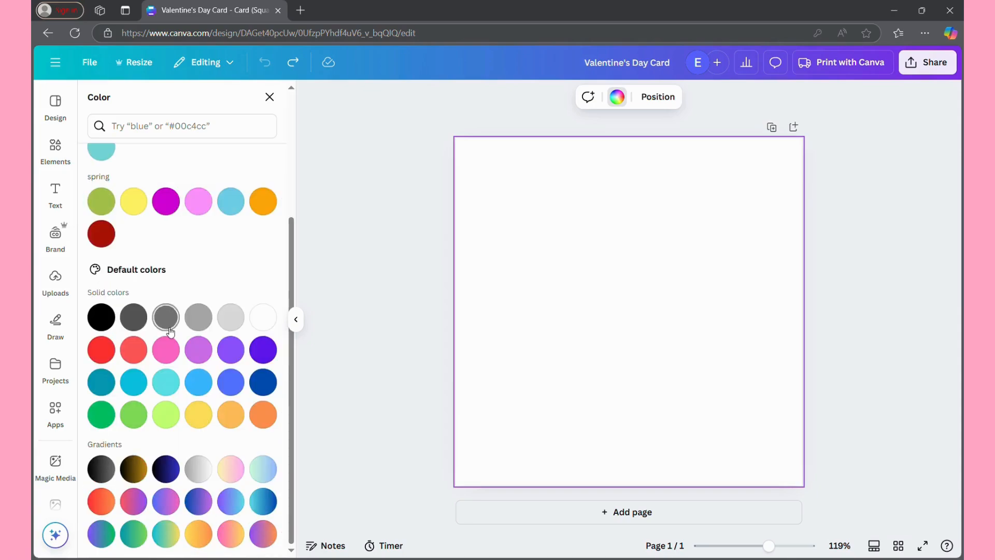
scroll(169, 330, "up", 3)
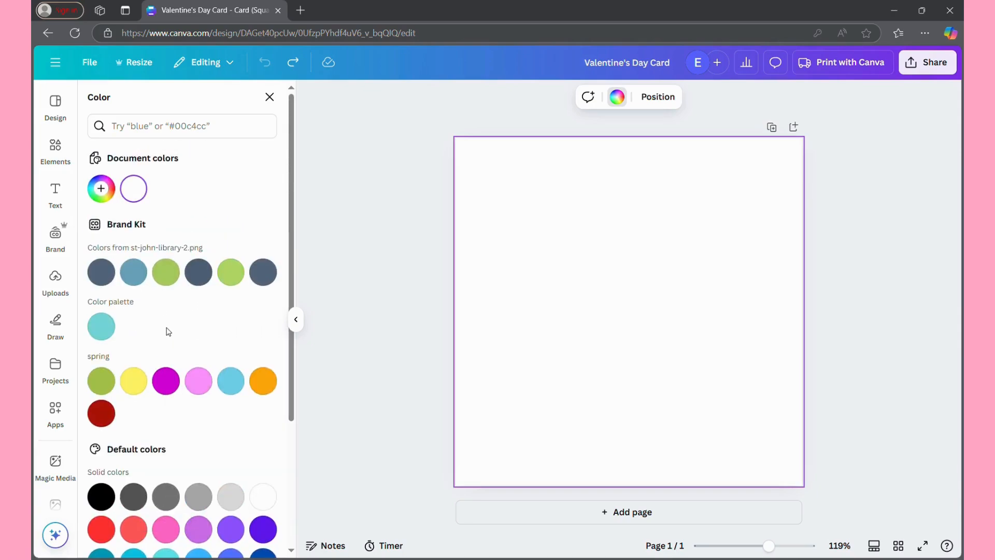
left_click(136, 190)
left_click_drag(144, 260, 142, 241)
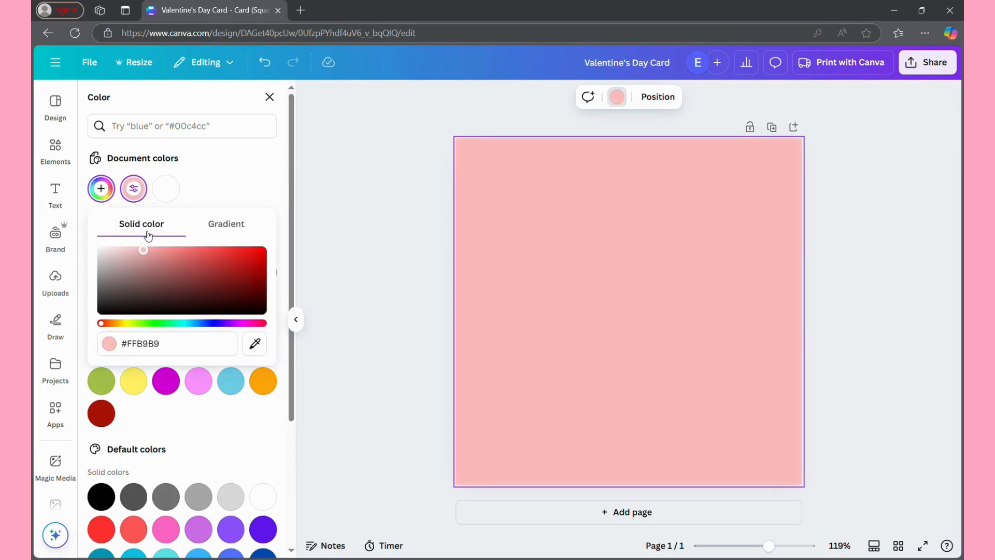
left_click_drag(238, 324, 259, 328)
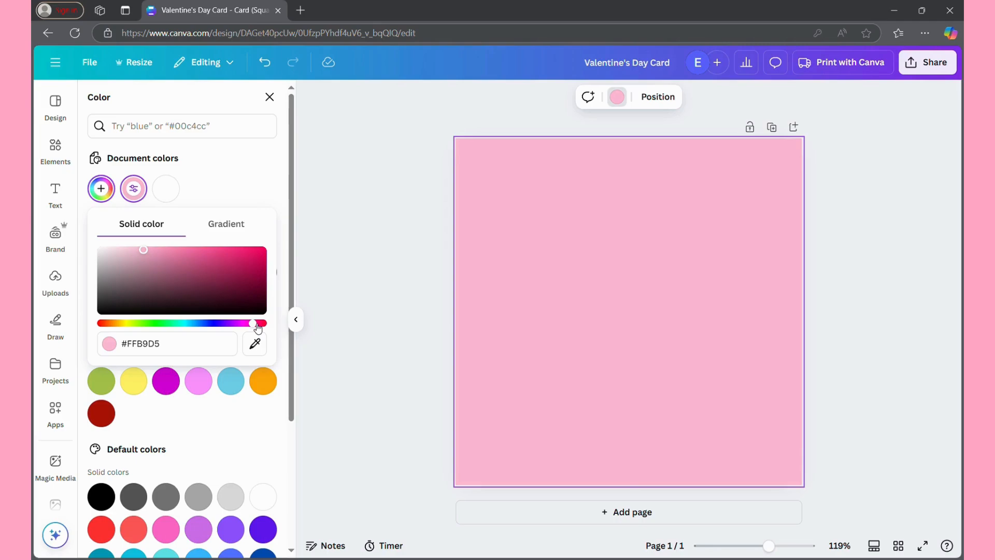
left_click(363, 378)
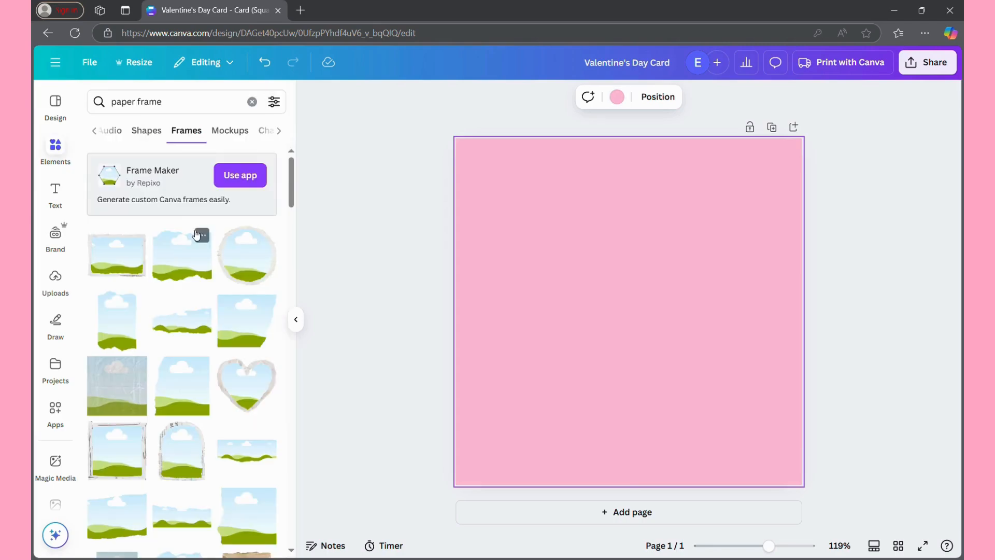
left_click(374, 209)
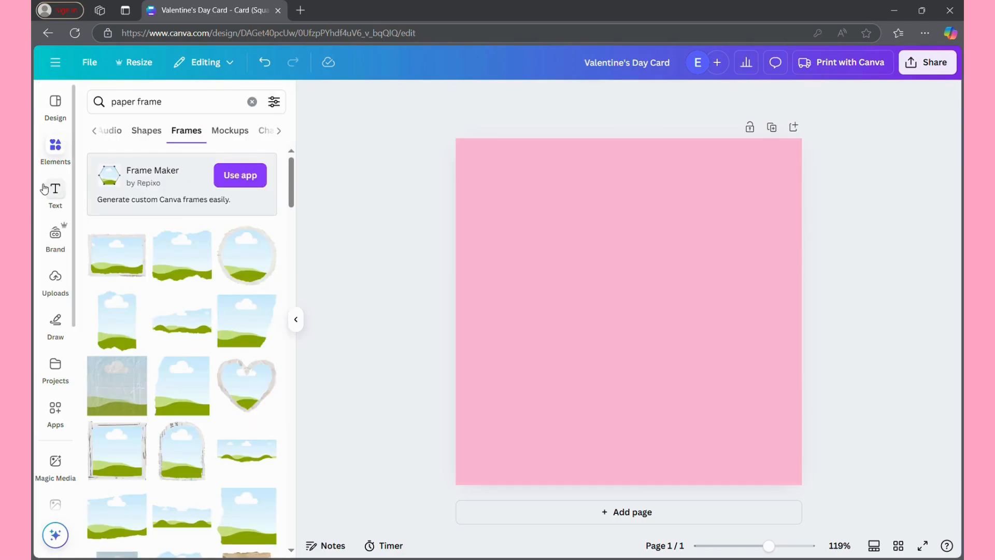
- Browse the graphics results and then all element types for the "paper frame" search
left_click(54, 162)
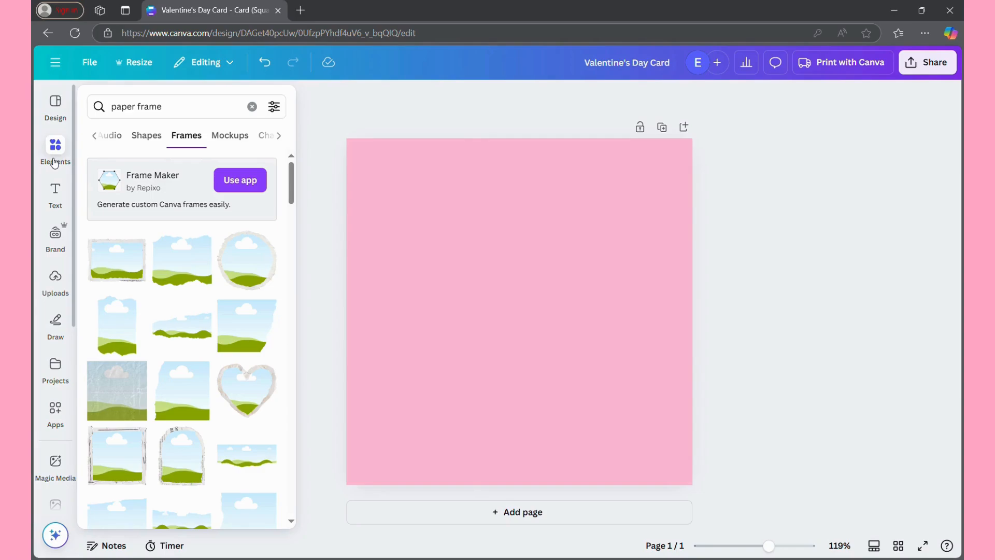
scroll(155, 151, "down", 1)
left_click(94, 137)
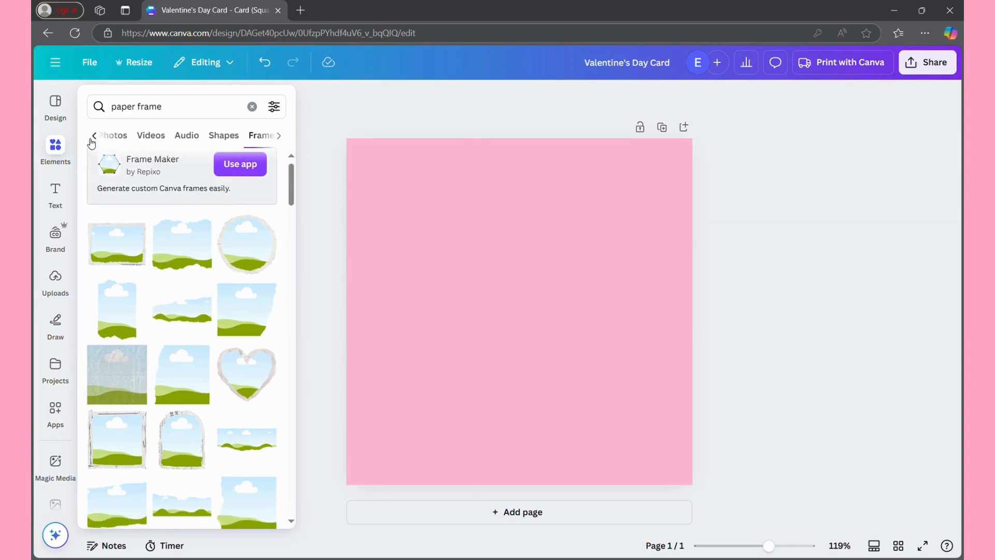
left_click(93, 137)
left_click(117, 141)
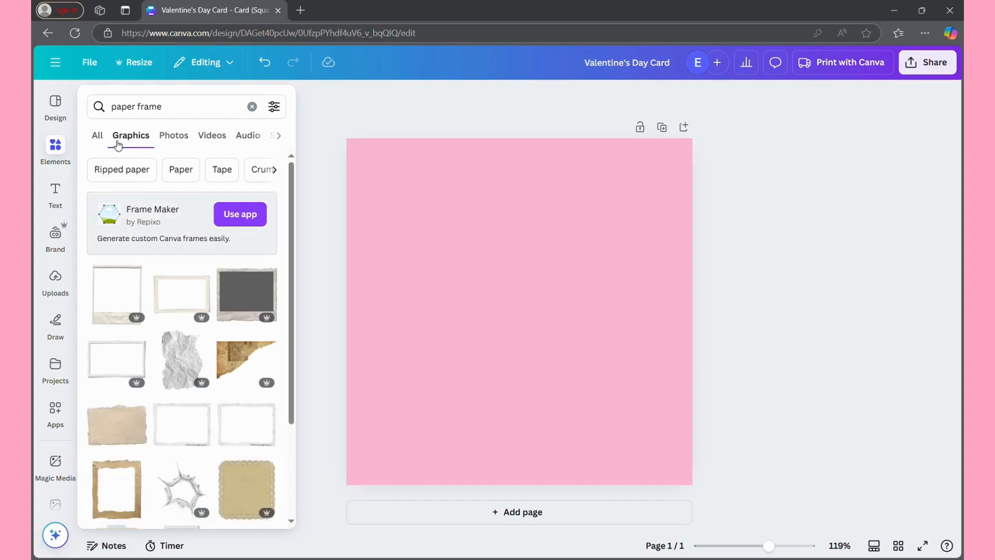
scroll(197, 287, "down", 8)
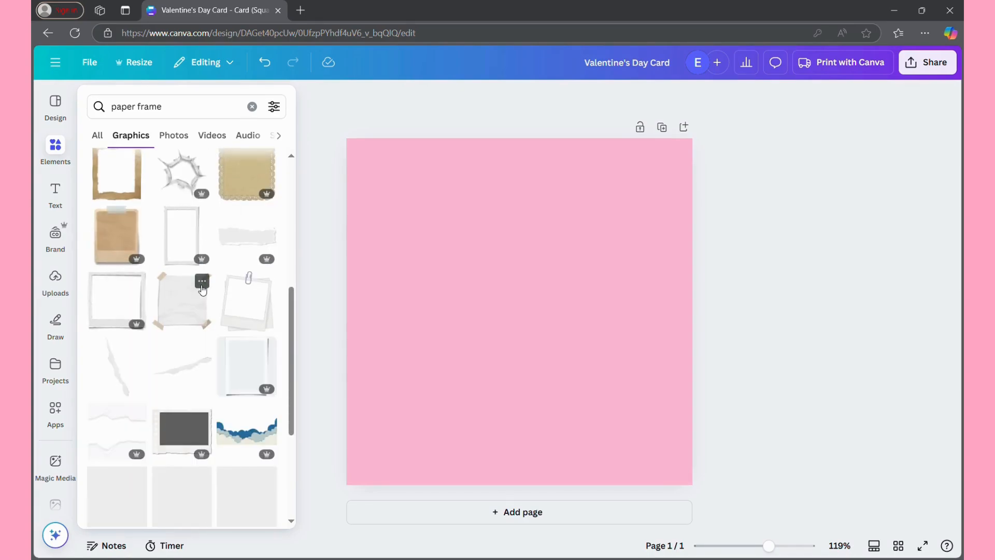
scroll(203, 290, "up", 3)
scroll(198, 288, "up", 5)
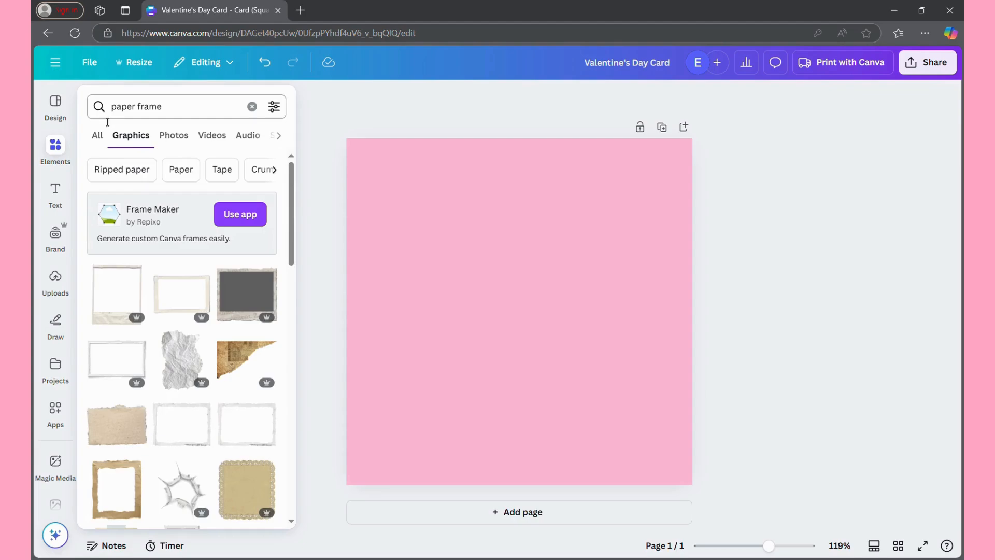
left_click(100, 135)
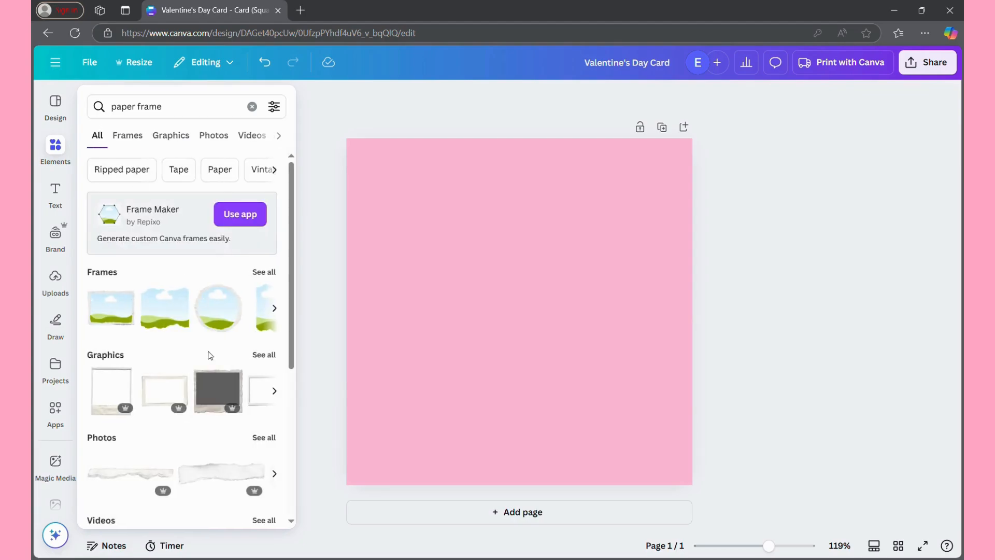
scroll(208, 355, "down", 5)
scroll(210, 355, "up", 5)
- Search the elements for "Old paper" instead and show all of the graphics results
left_click(159, 113)
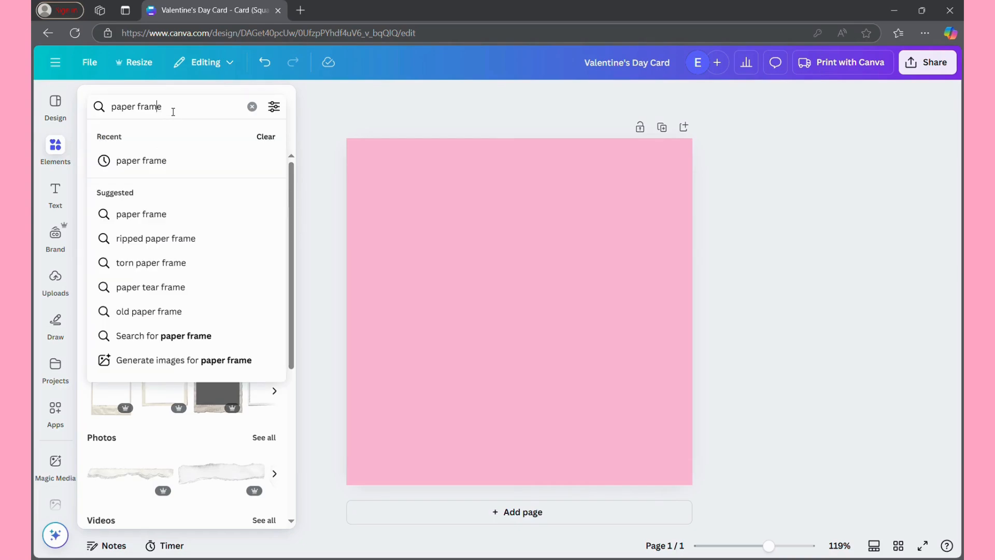
left_click_drag(173, 112, 61, 103)
key("BackSpace")
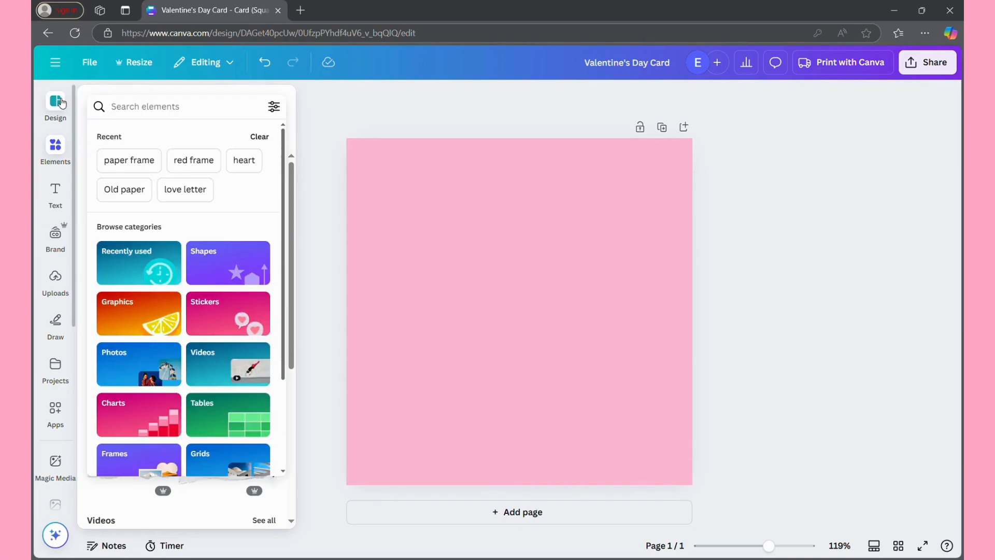
left_click(134, 197)
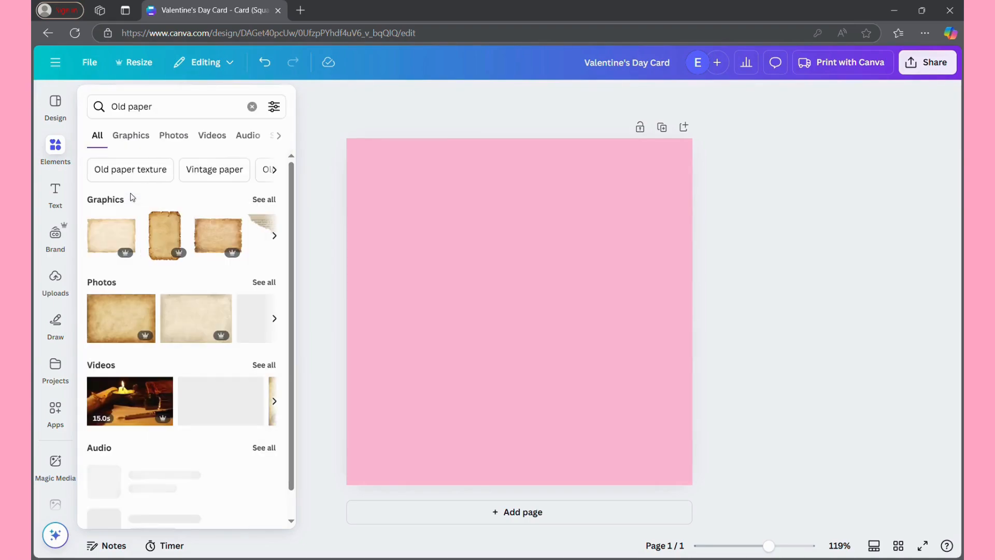
left_click(269, 201)
- Add the torn grid paper graphic with brown tape to the card and shift it partly off the page's right edge
scroll(221, 376, "down", 10)
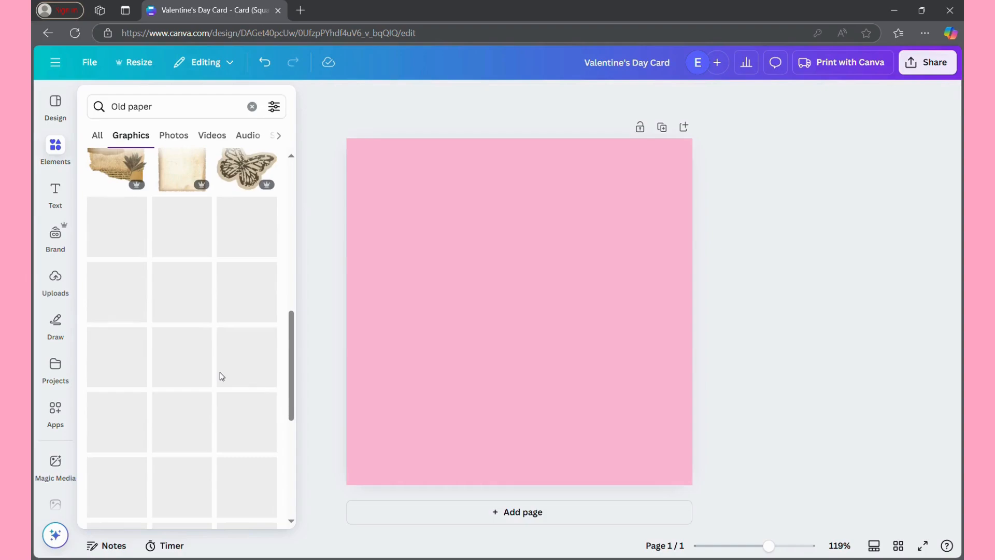
scroll(223, 377, "down", 3)
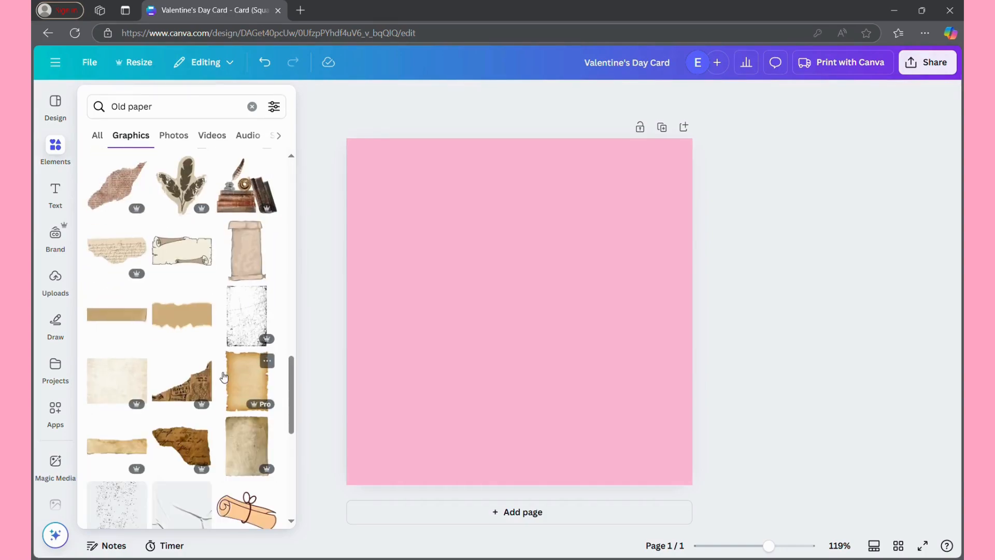
scroll(223, 376, "down", 10)
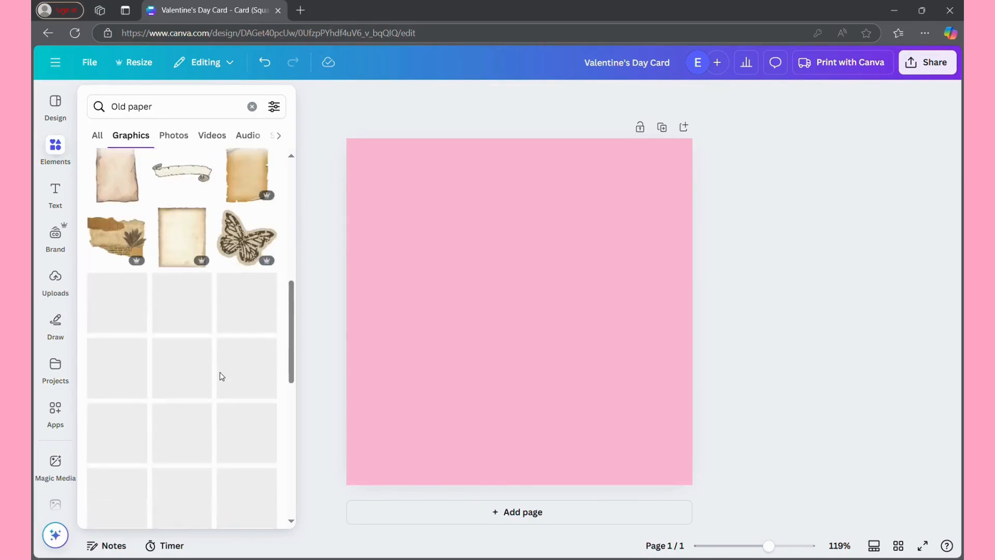
scroll(222, 376, "down", 2)
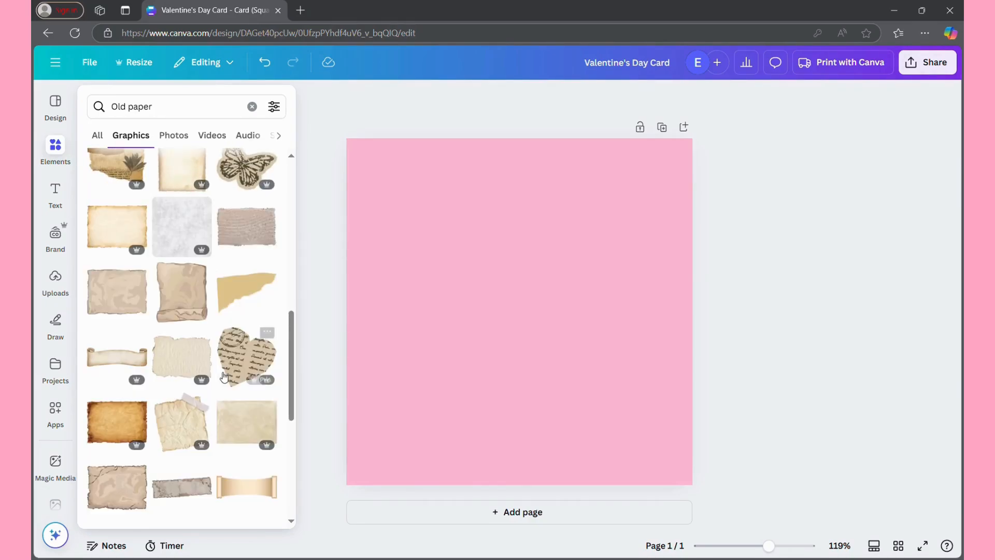
scroll(223, 376, "down", 10)
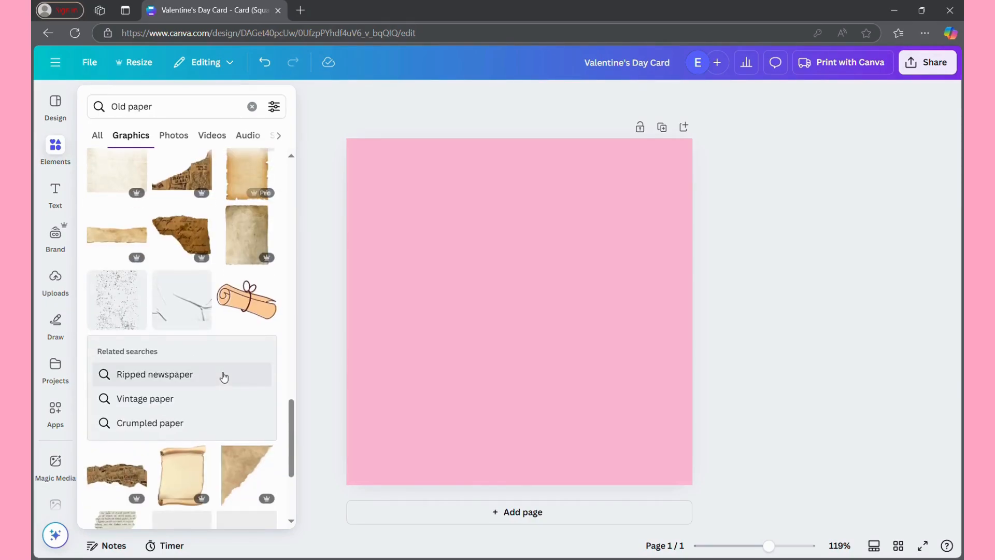
scroll(223, 376, "down", 10)
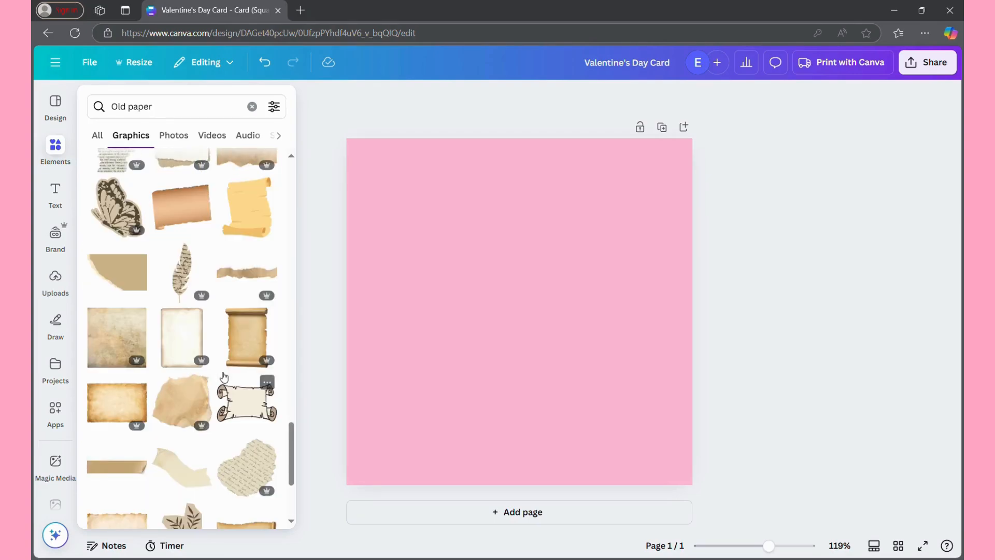
scroll(224, 376, "down", 10)
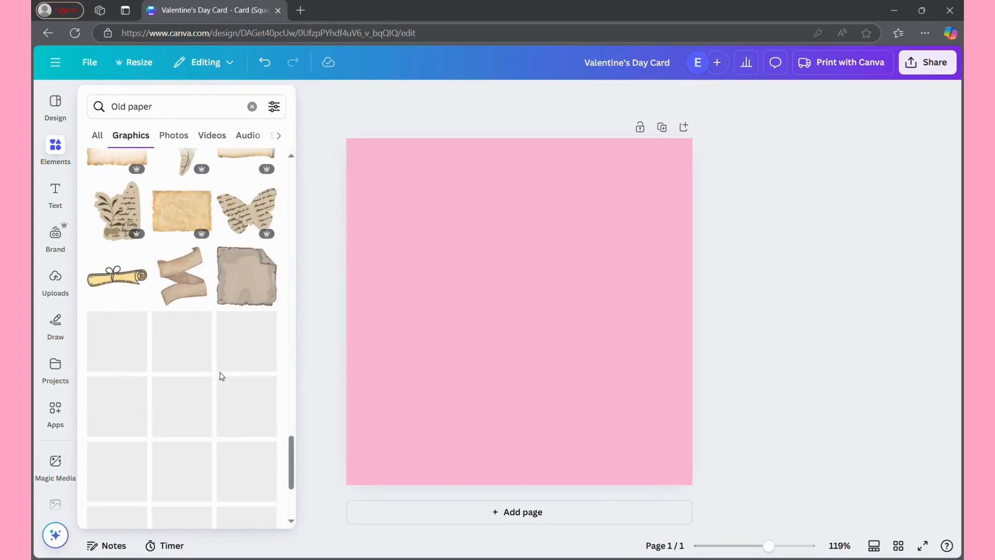
scroll(223, 376, "down", 5)
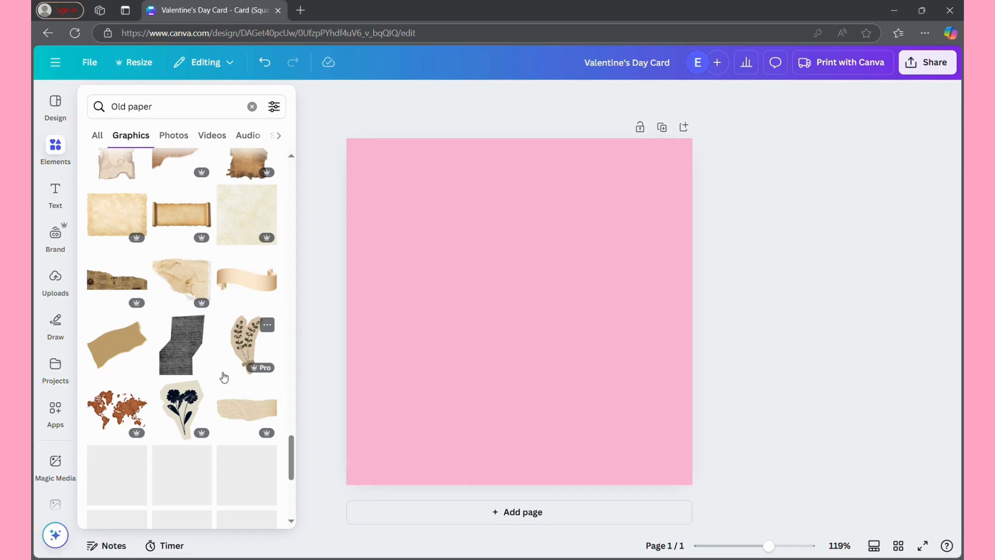
scroll(146, 377, "down", 4)
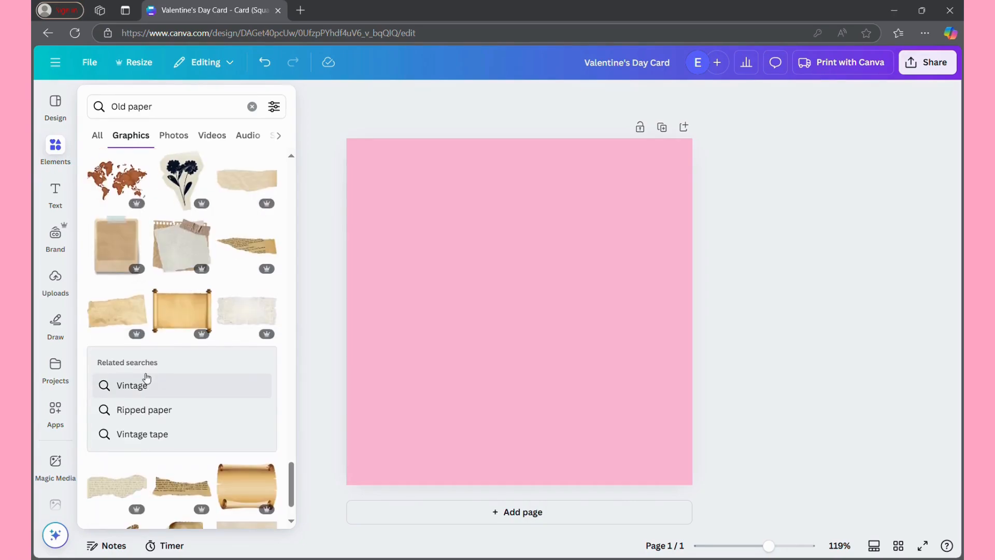
left_click(177, 255)
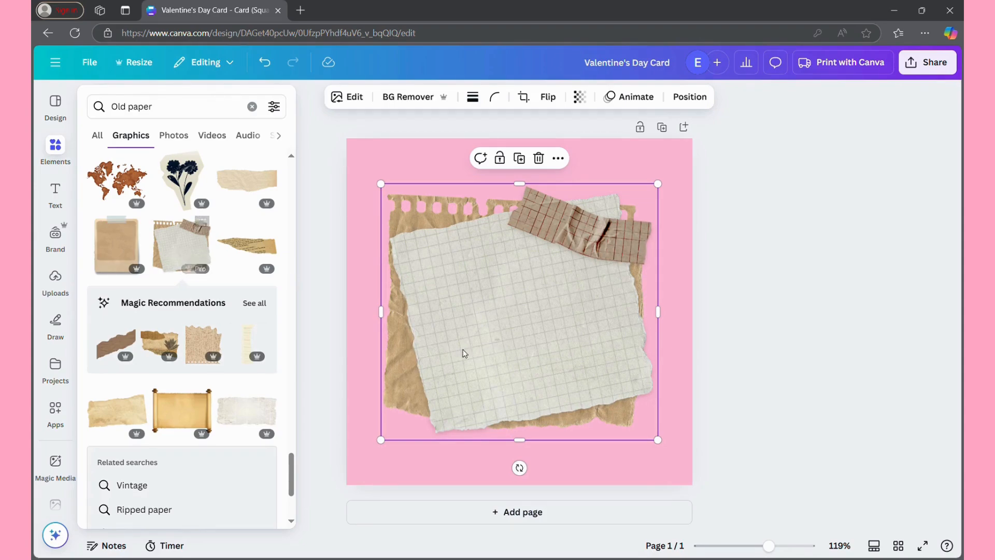
left_click_drag(471, 355, 664, 380)
- Place the red crumpled paper graphic from the Old paper results, rotated a quarter turn and enlarged to cover most of the card
left_click(55, 146)
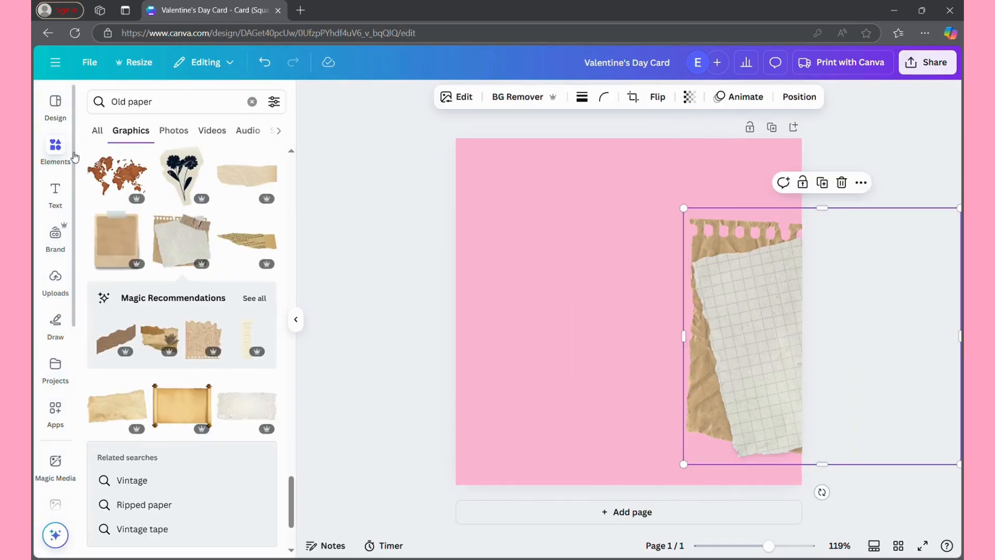
scroll(223, 342, "down", 10)
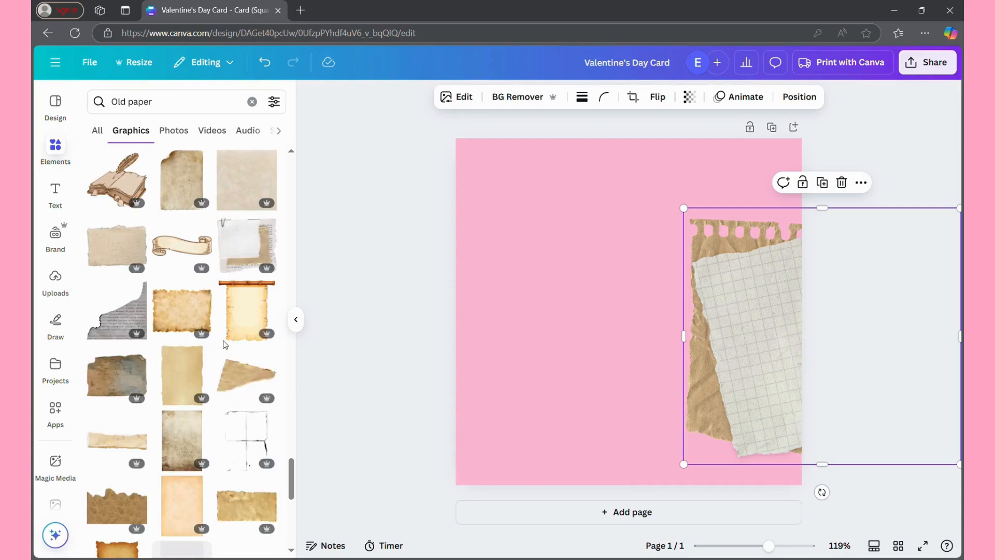
scroll(225, 345, "down", 10)
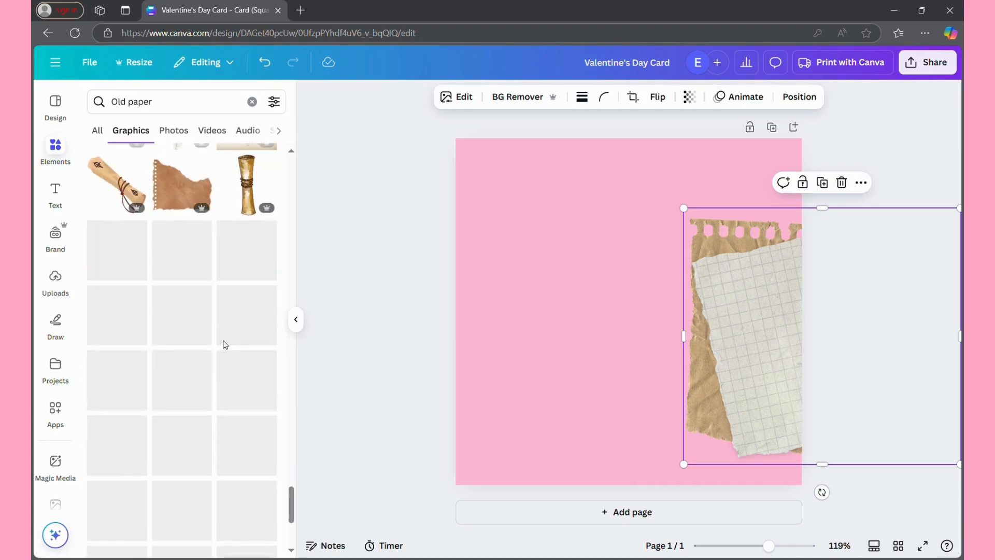
scroll(226, 344, "down", 5)
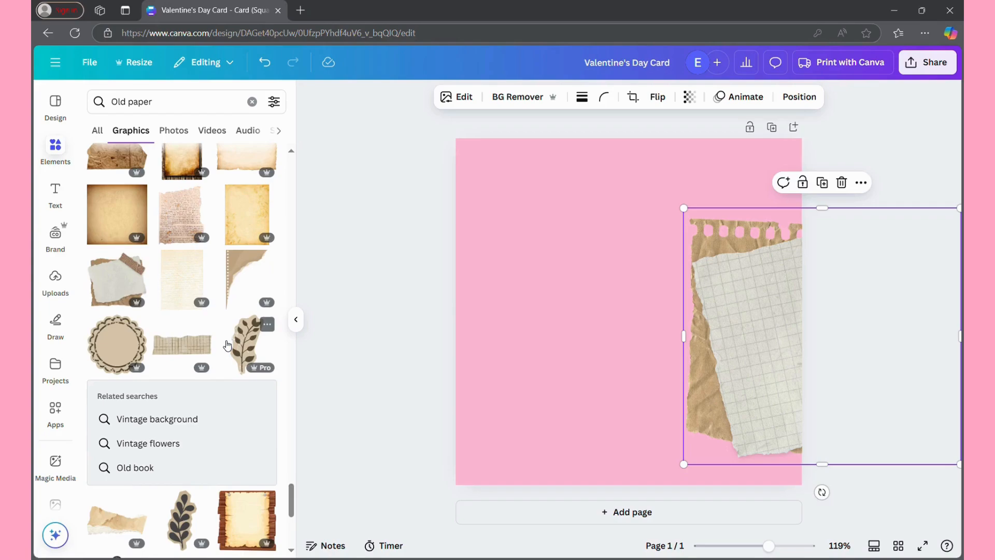
scroll(227, 345, "down", 8)
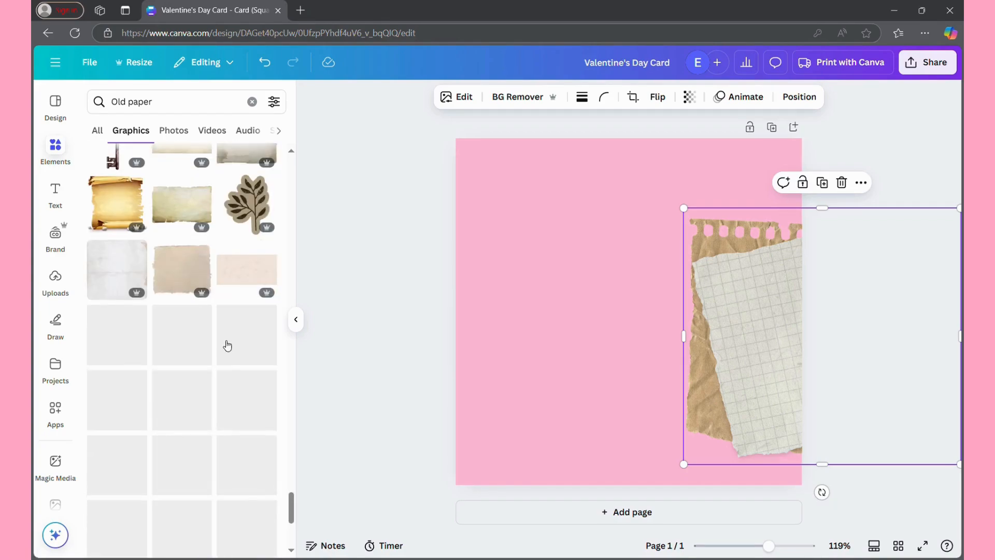
scroll(226, 344, "down", 6)
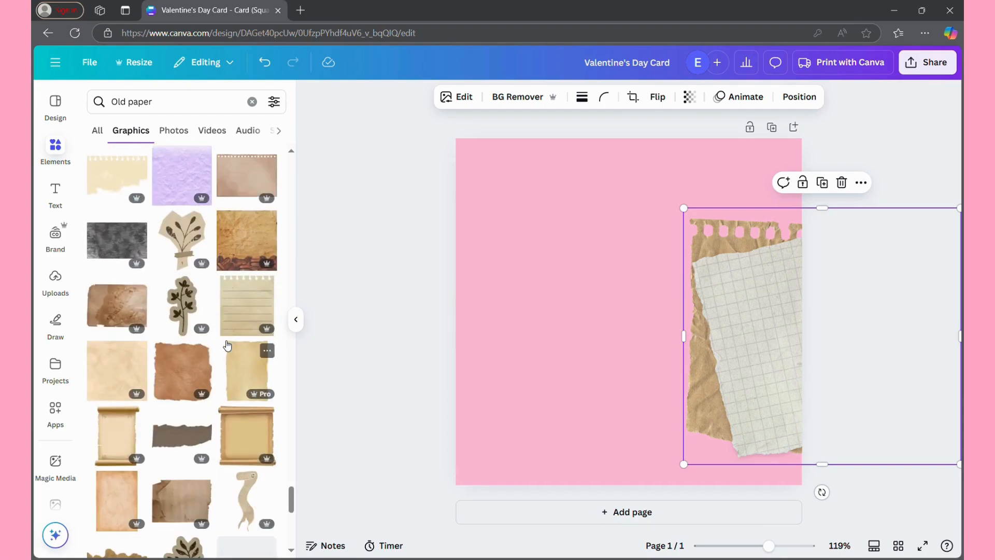
scroll(228, 346, "down", 3)
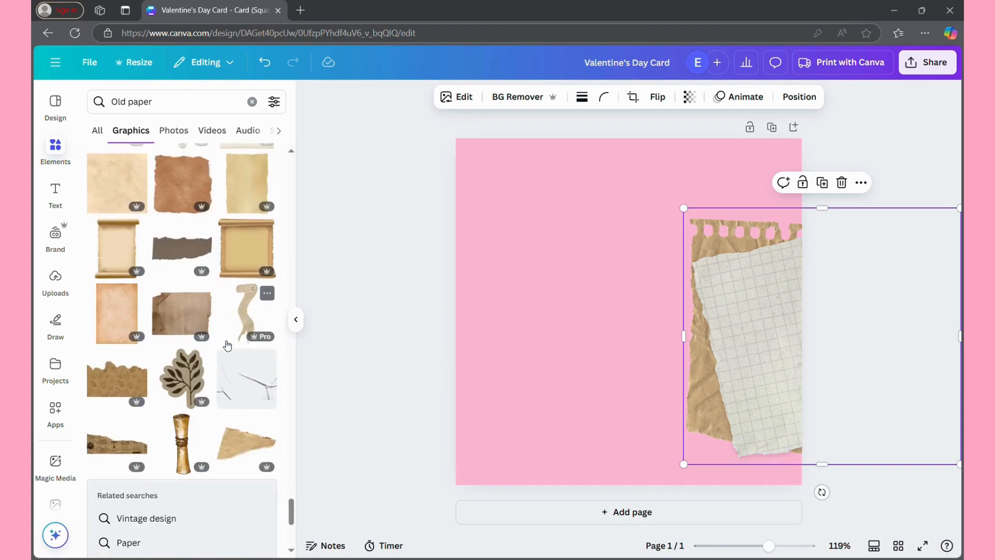
scroll(227, 345, "down", 10)
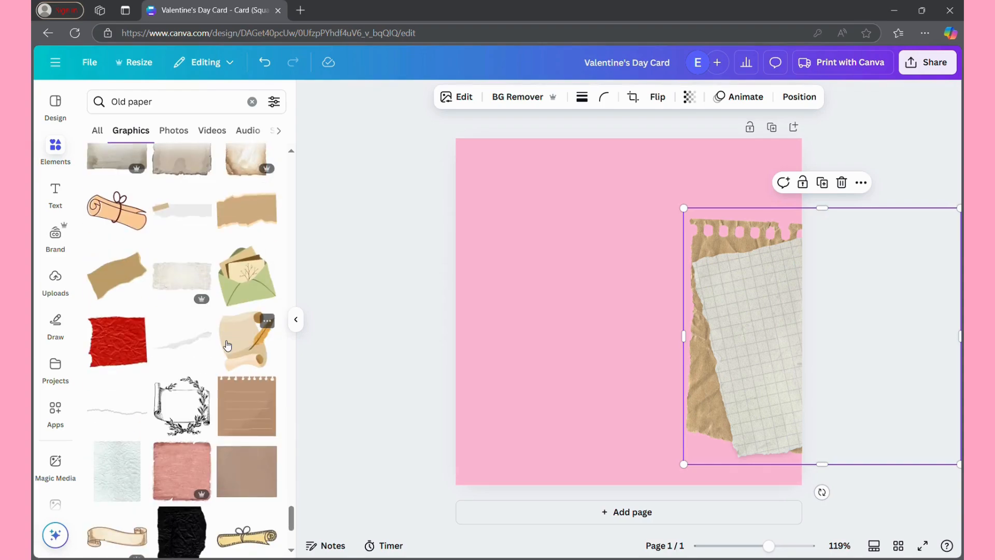
left_click(112, 346)
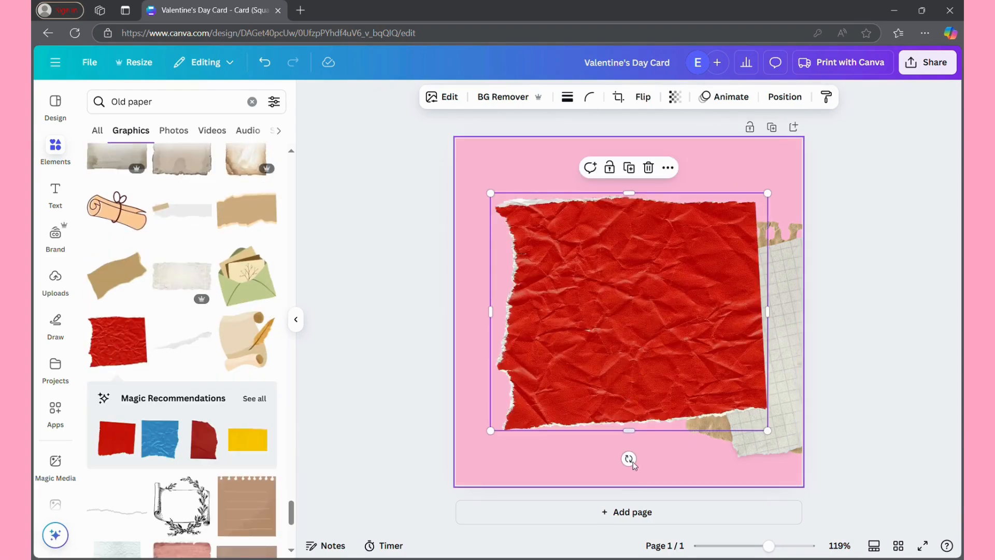
left_click_drag(636, 469, 582, 280)
left_click_drag(693, 395, 803, 462)
- Bring the taped grid paper graphic to the front and enlarge it over the red crumpled paper
left_click(801, 377)
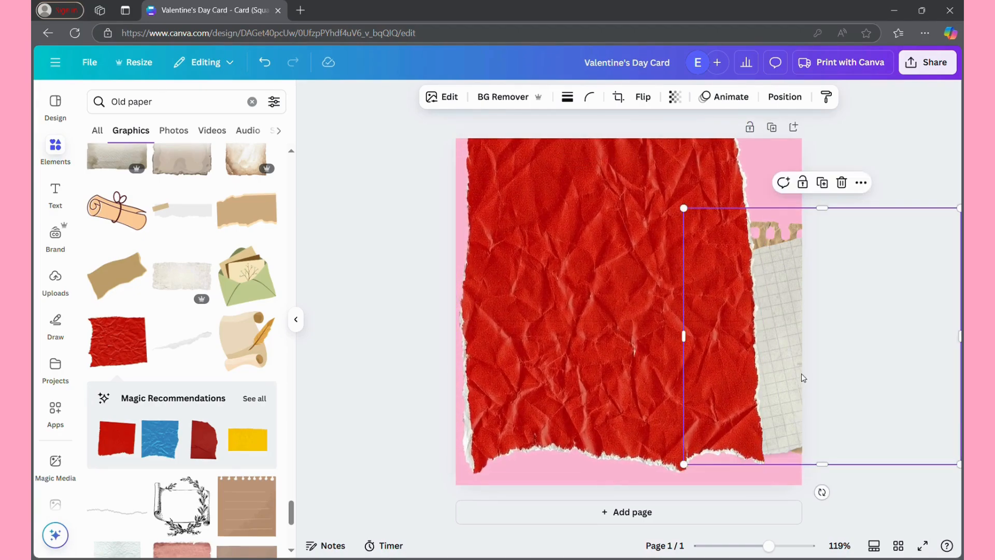
left_click_drag(801, 377, 804, 308)
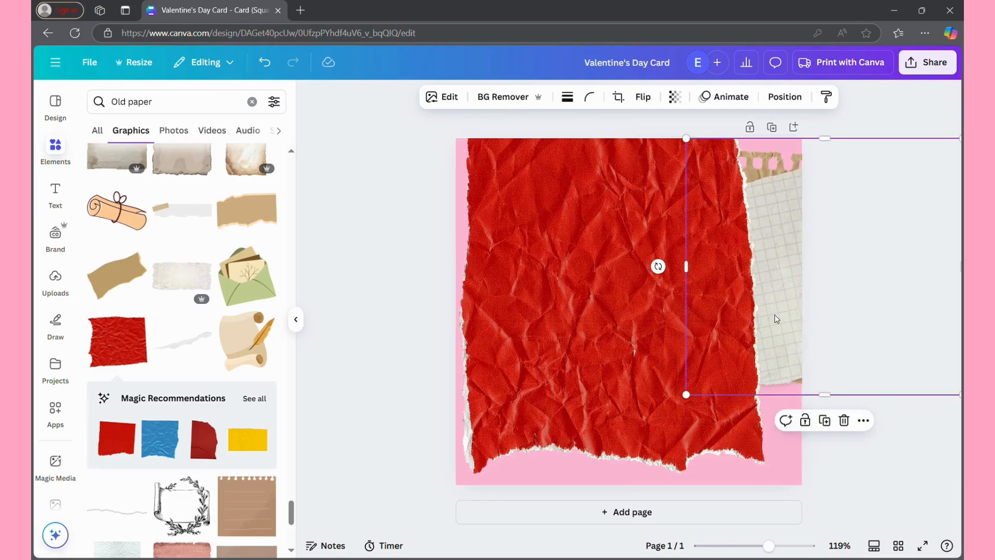
right_click(777, 319)
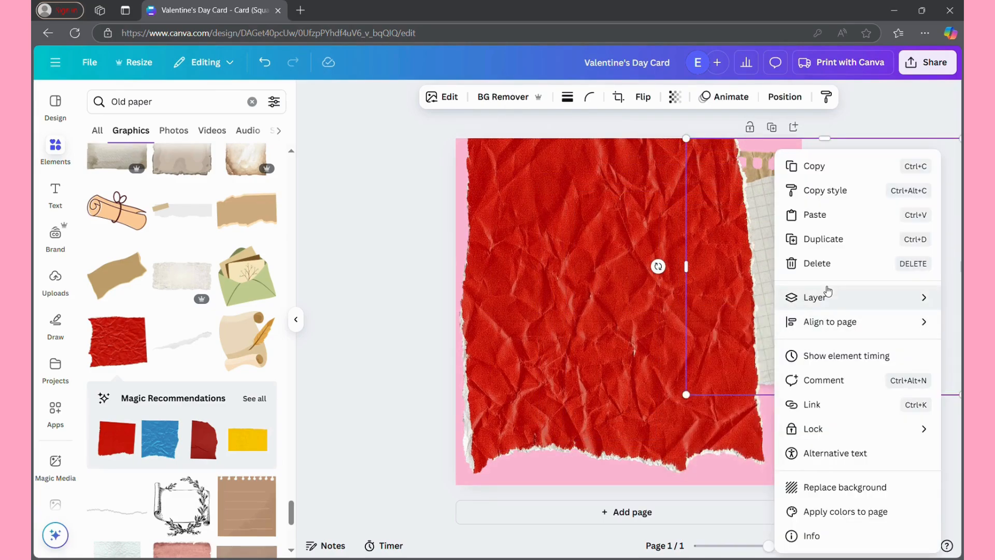
mouse_move(828, 292)
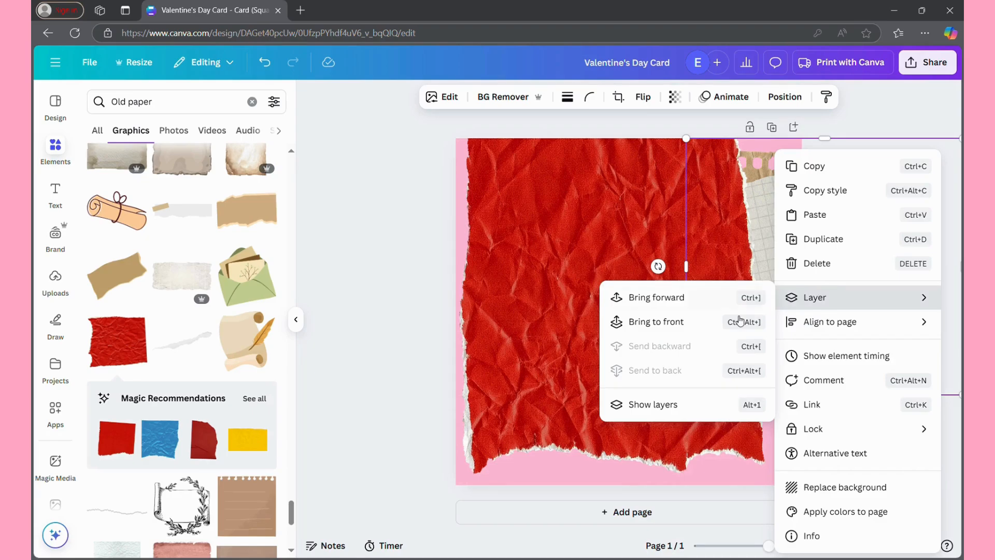
left_click(691, 320)
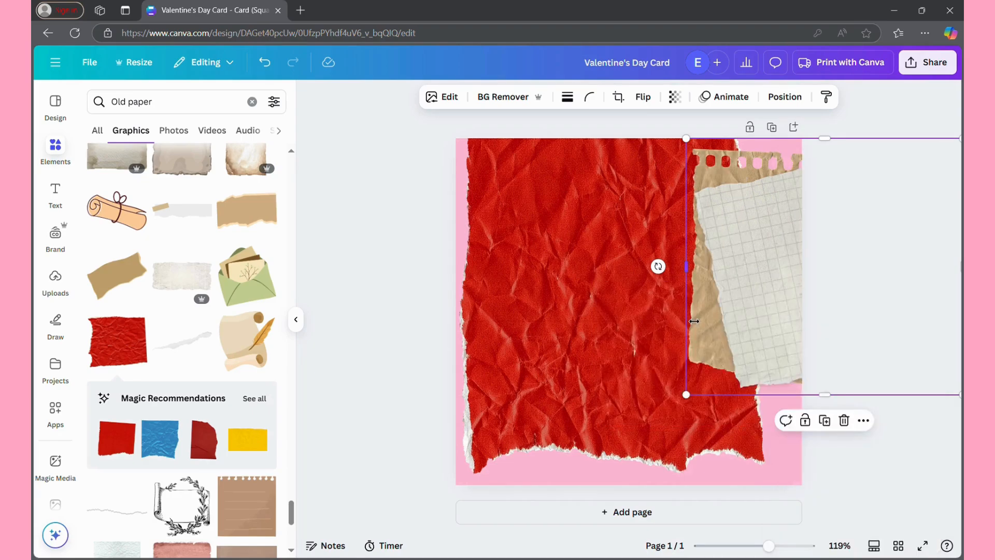
left_click_drag(776, 284, 570, 301)
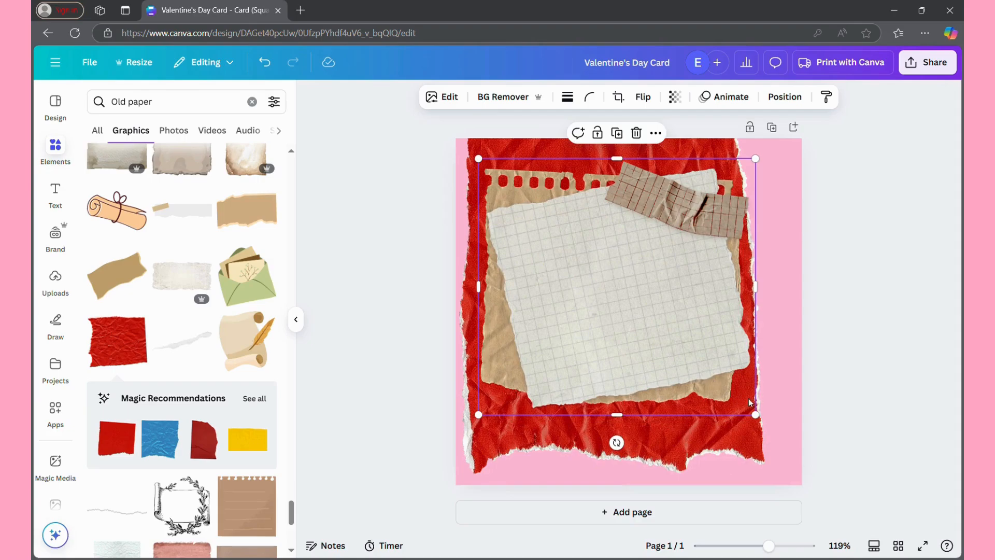
left_click_drag(756, 416, 813, 459)
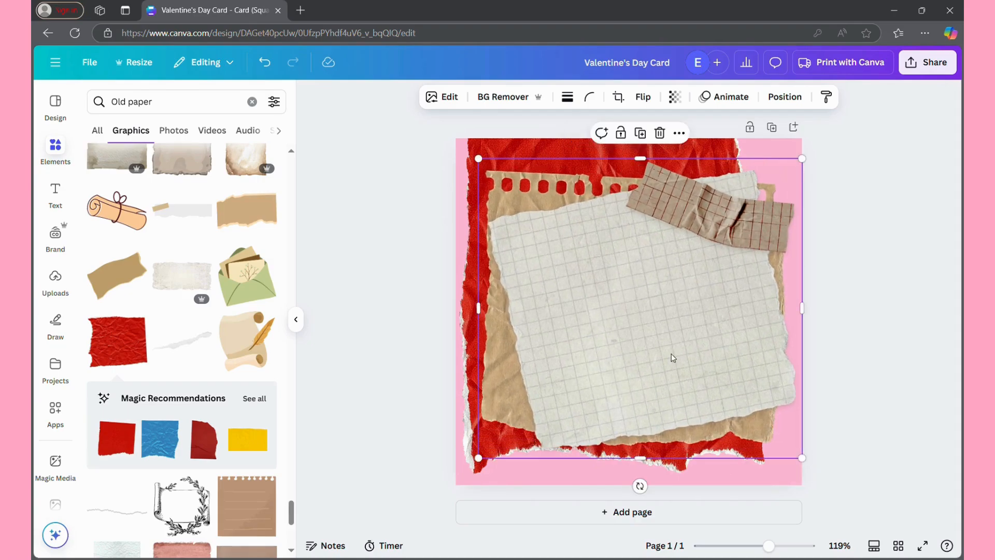
- Enlarge the taped grid paper slightly and position it so its tape reaches close to the card's right edge
mouse_move(671, 354)
left_mouse_down()
mouse_move(703, 342)
mouse_move(662, 348)
left_mouse_up()
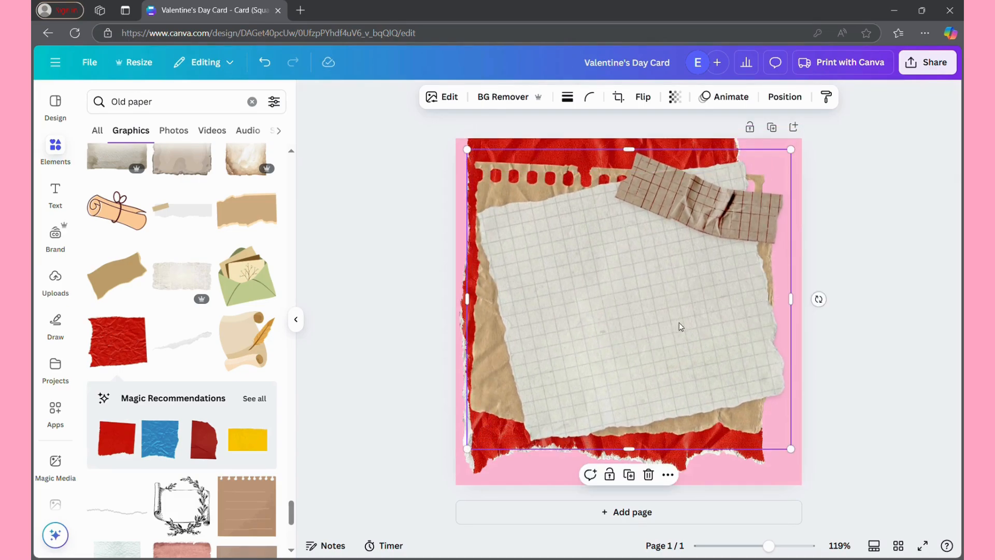
left_click_drag(790, 449, 805, 461)
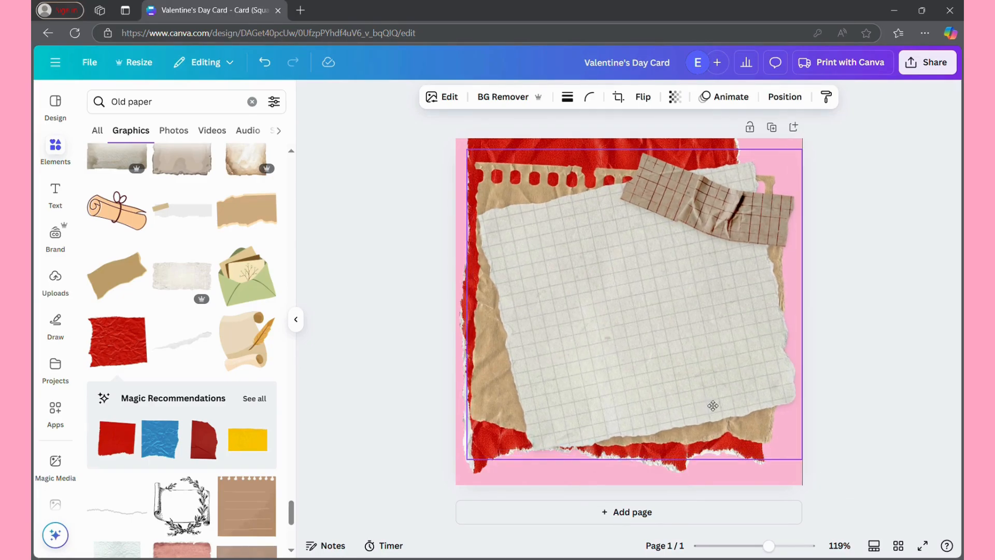
left_click_drag(713, 406, 715, 401)
left_click(849, 432)
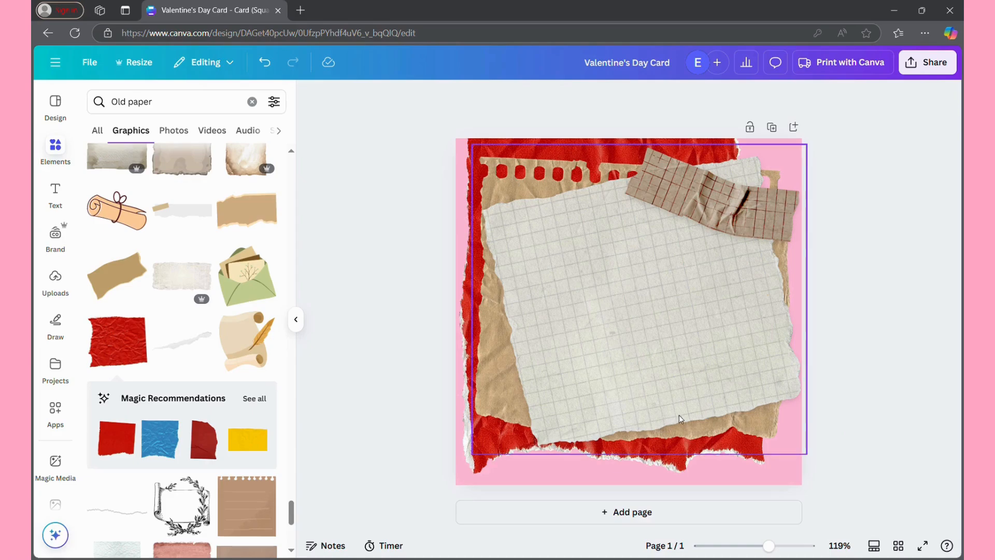
- Enlarge the red crumpled paper slightly so its torn lower edge reaches nearly to the bottom of the card
left_click(660, 464)
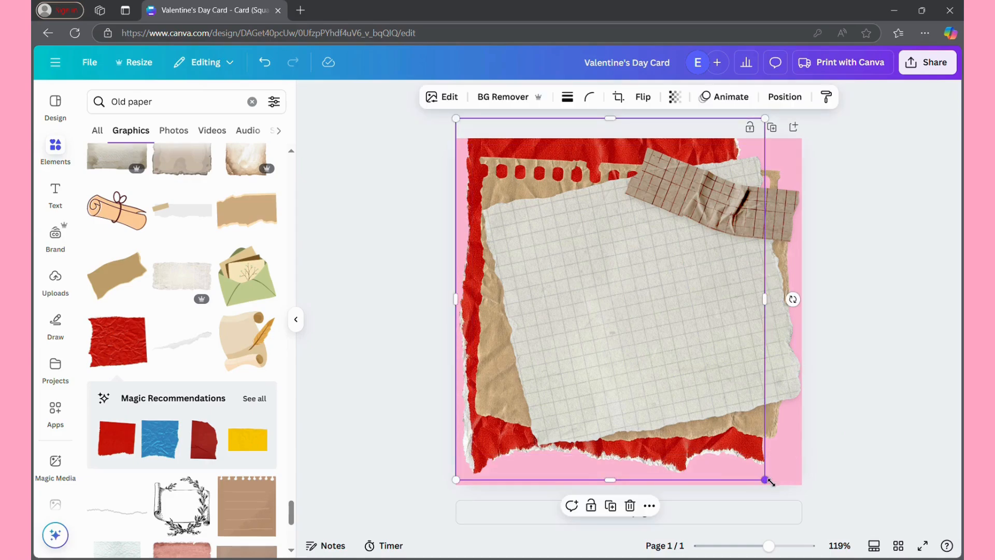
left_click_drag(765, 479, 776, 487)
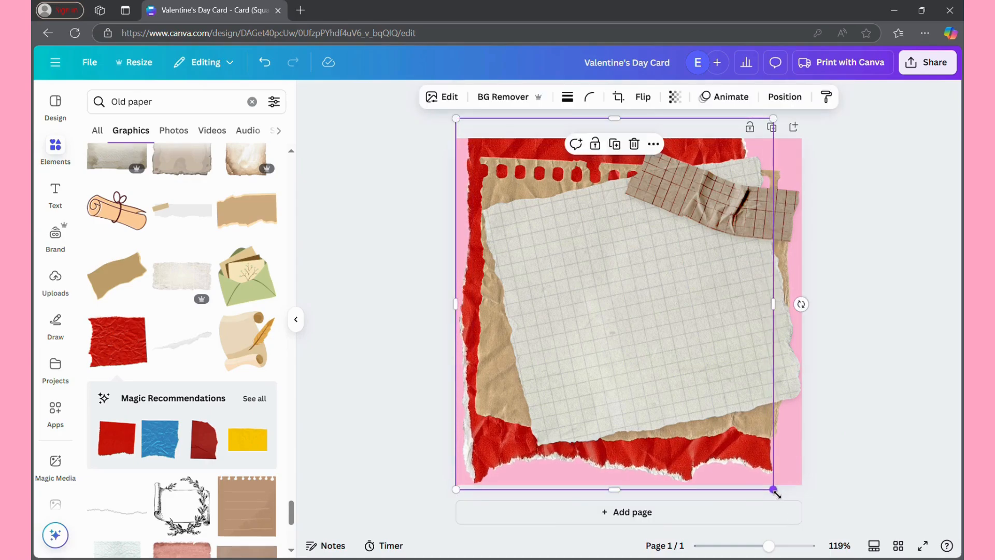
left_click(911, 463)
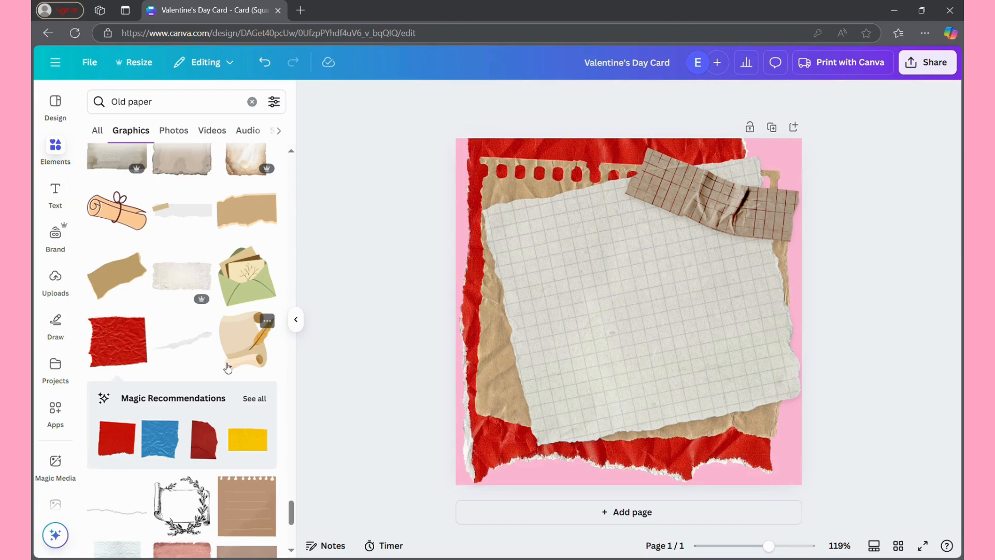
- Add a heading reading "Happy Valentine's Day!" with a line break after "Happy"
left_click(57, 192)
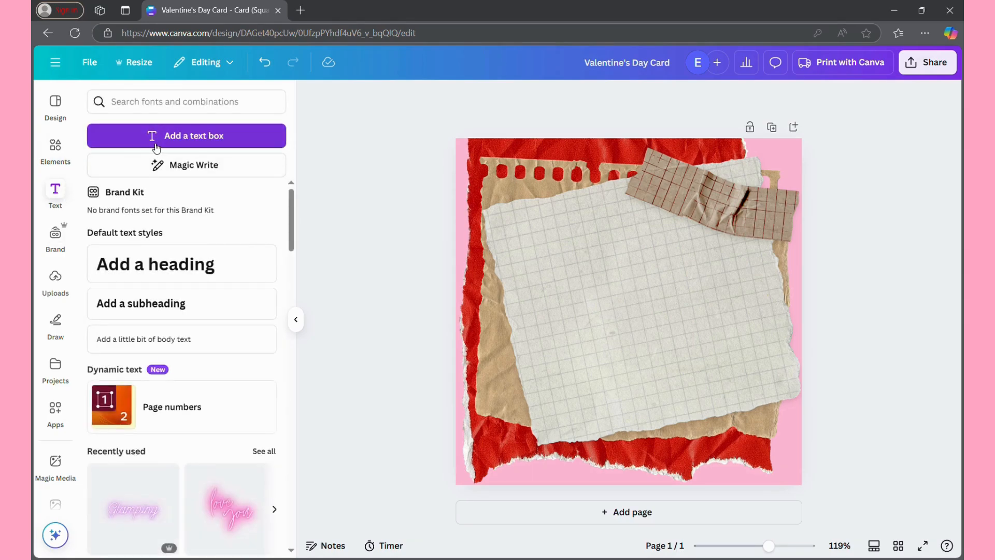
left_click(147, 276)
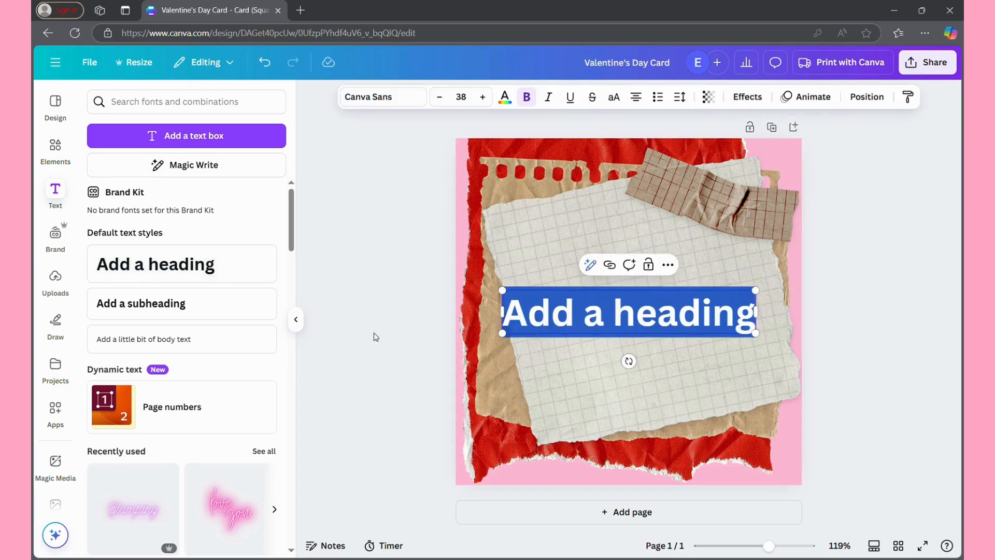
type("Happy")
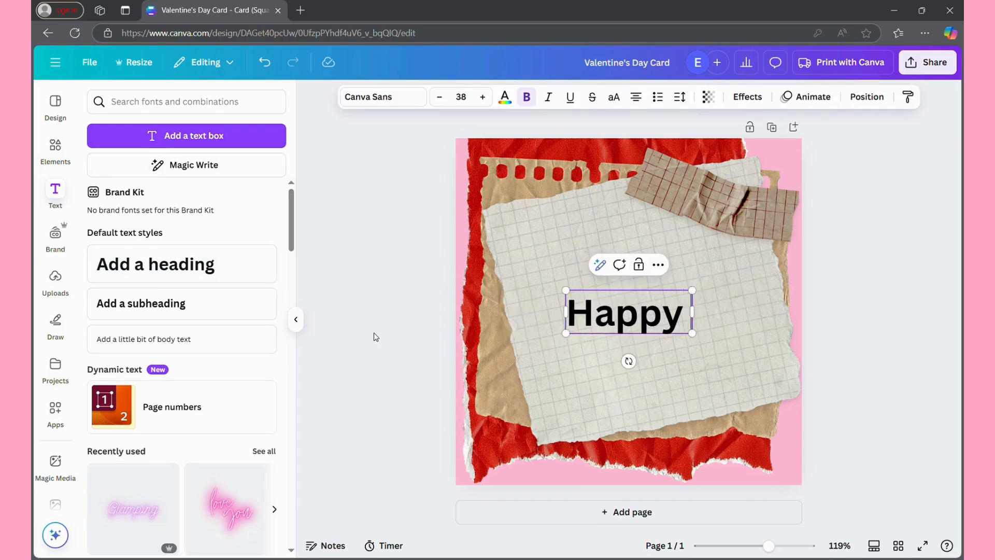
type(" Valentine's Day!")
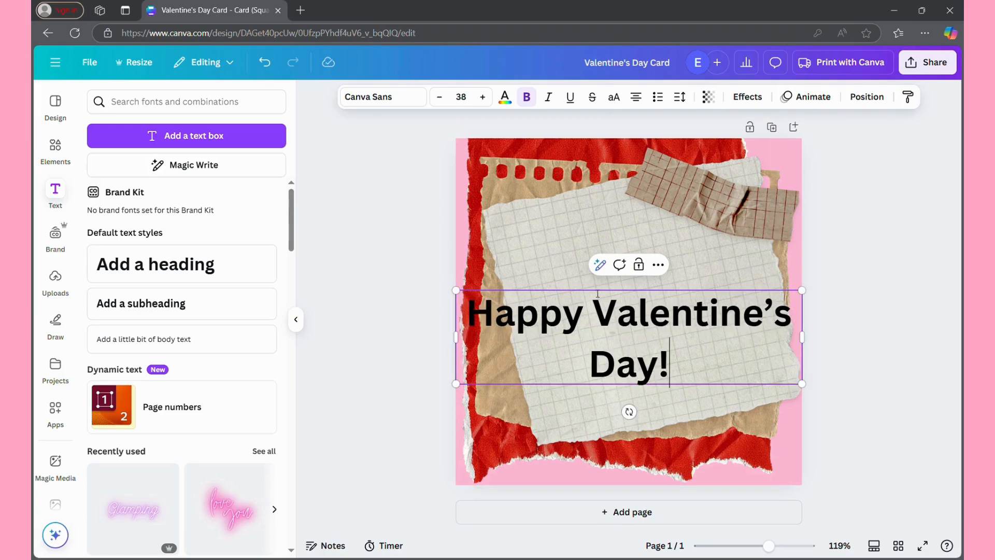
left_click(601, 315)
key("Return")
- Reduce the whole heading to font size 33 and move it up to the upper part of the grid paper
triple_click(659, 339)
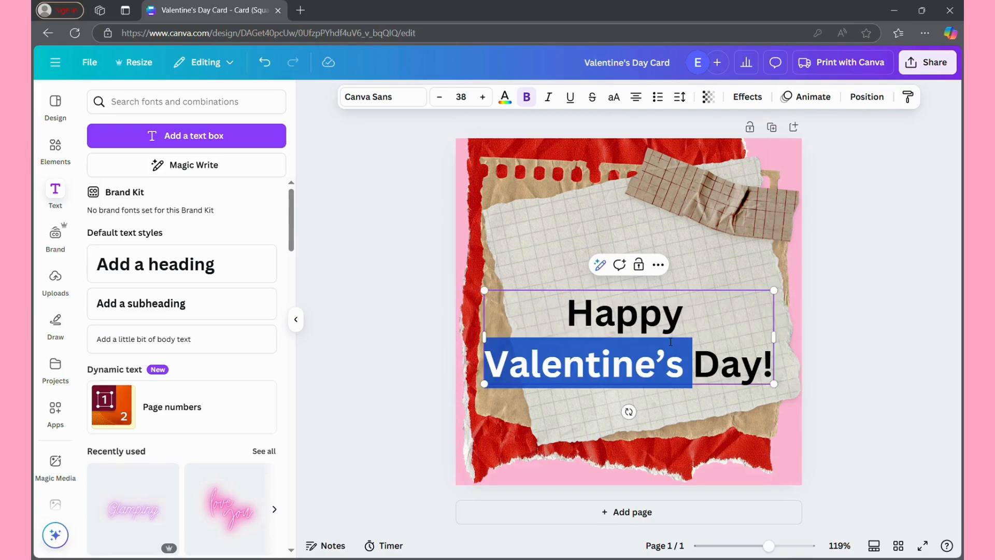
left_click(720, 357)
key("ctrl+a")
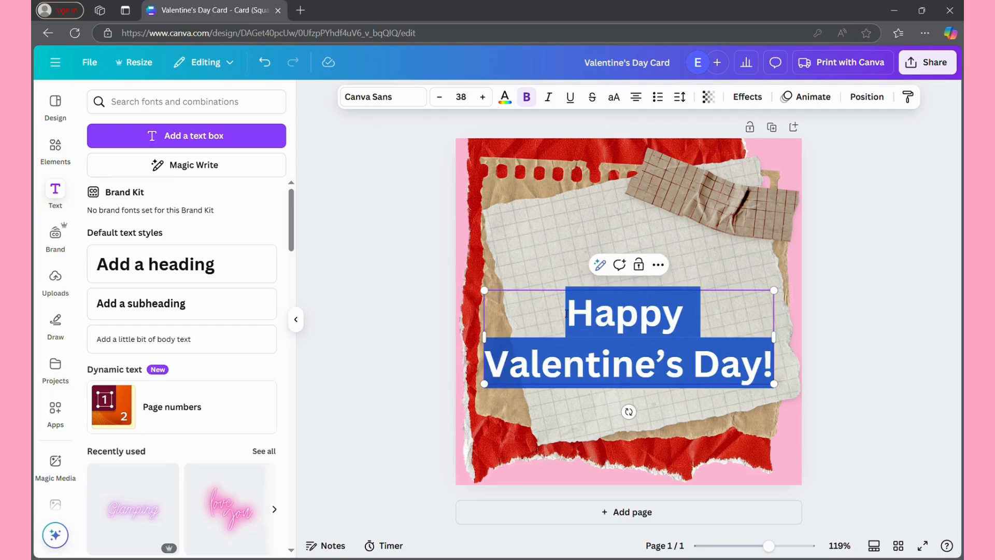
left_click(439, 97)
left_click(439, 97)
left_click(439, 96)
left_click(439, 97)
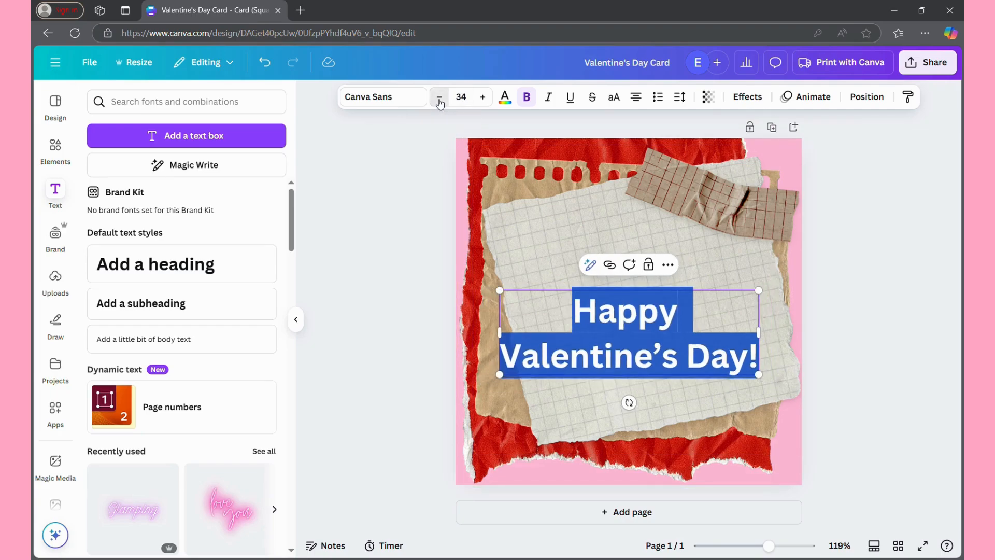
left_click(439, 97)
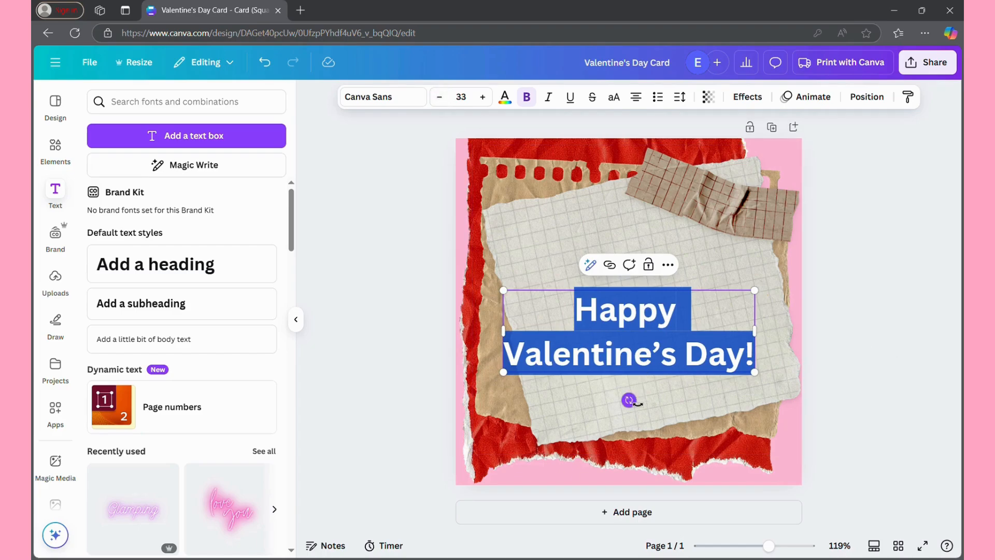
left_click(877, 389)
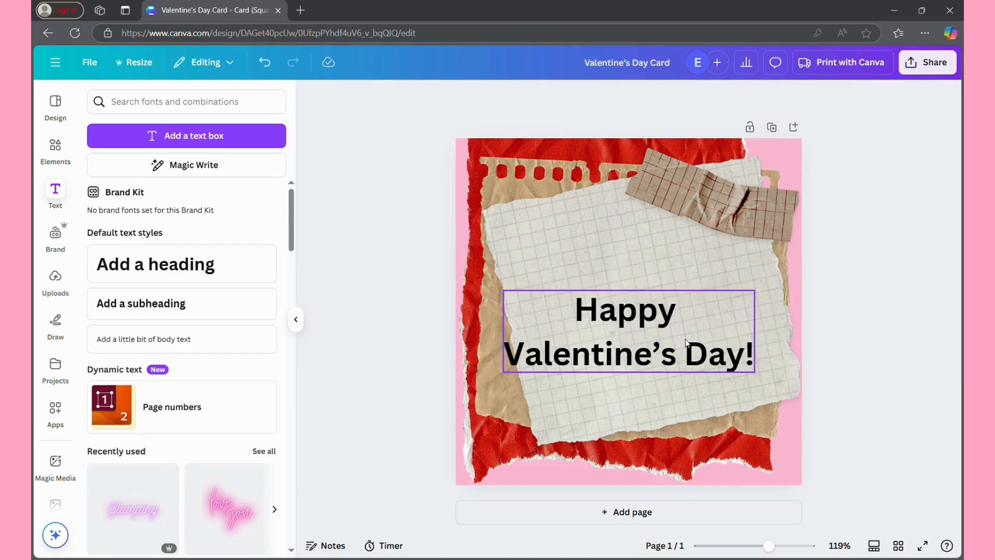
left_click_drag(717, 344, 701, 267)
- Set the font of both heading lines to Apricots
triple_click(700, 267)
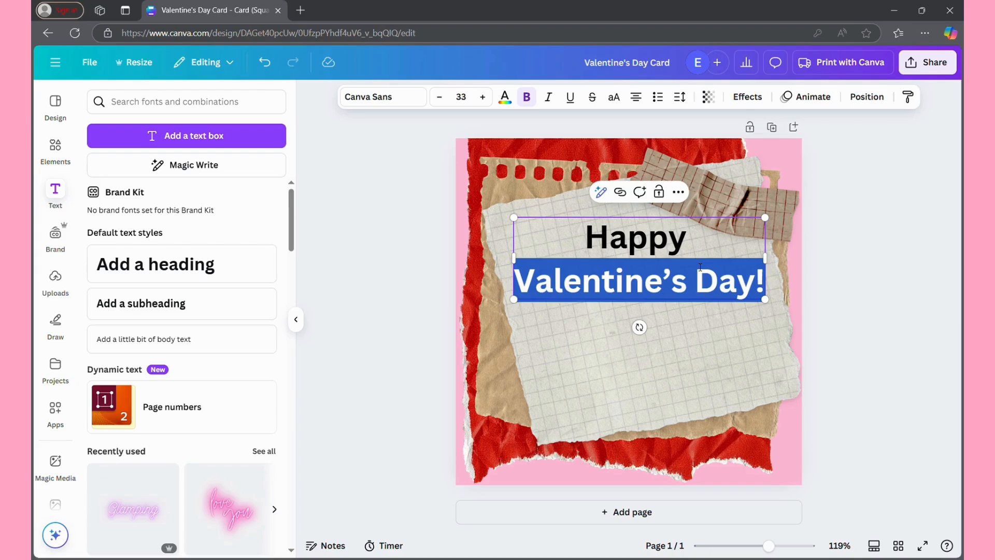
left_click(759, 287)
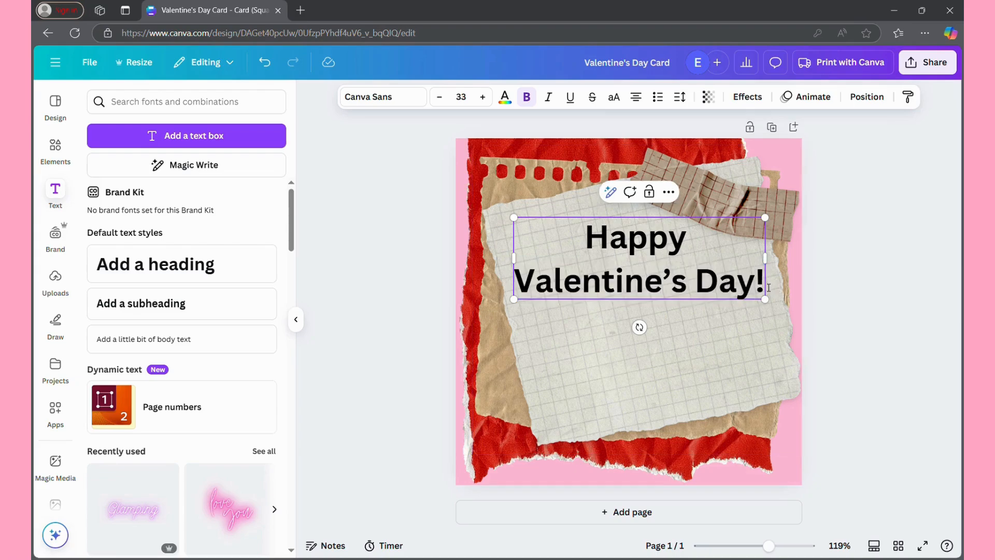
key("ctrl+a")
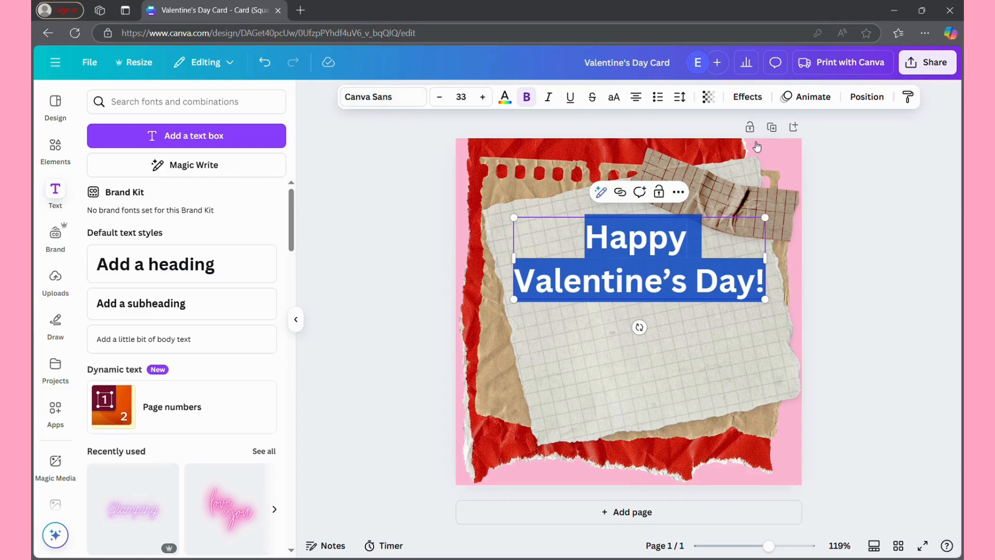
left_click(378, 101)
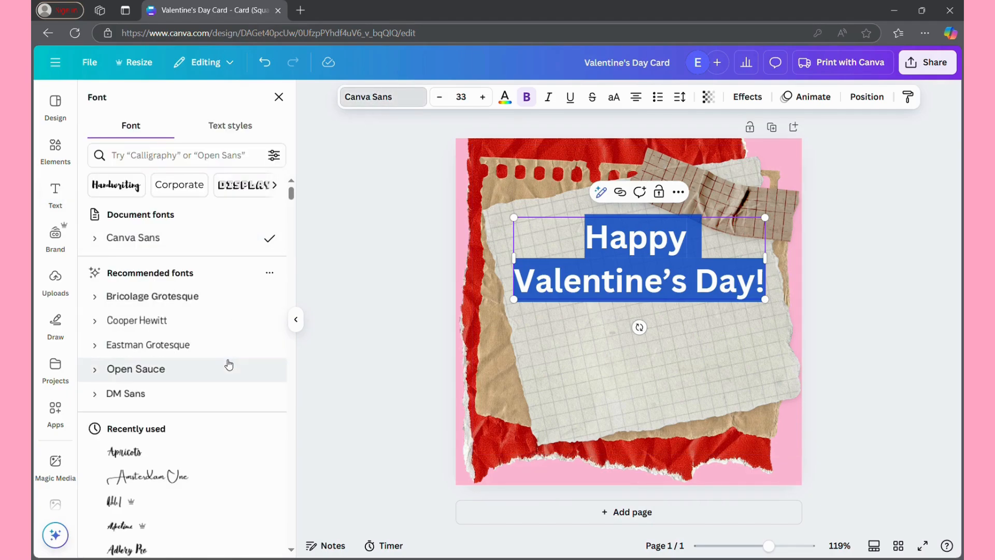
left_click(134, 452)
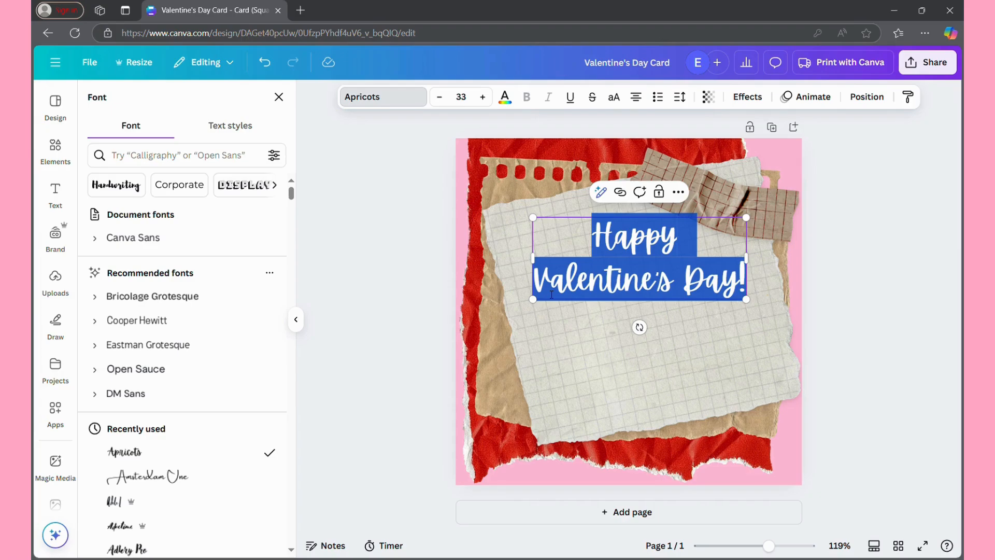
- Color the entire heading dark red using the photo colors taken from the red crumpled paper
left_click(629, 255)
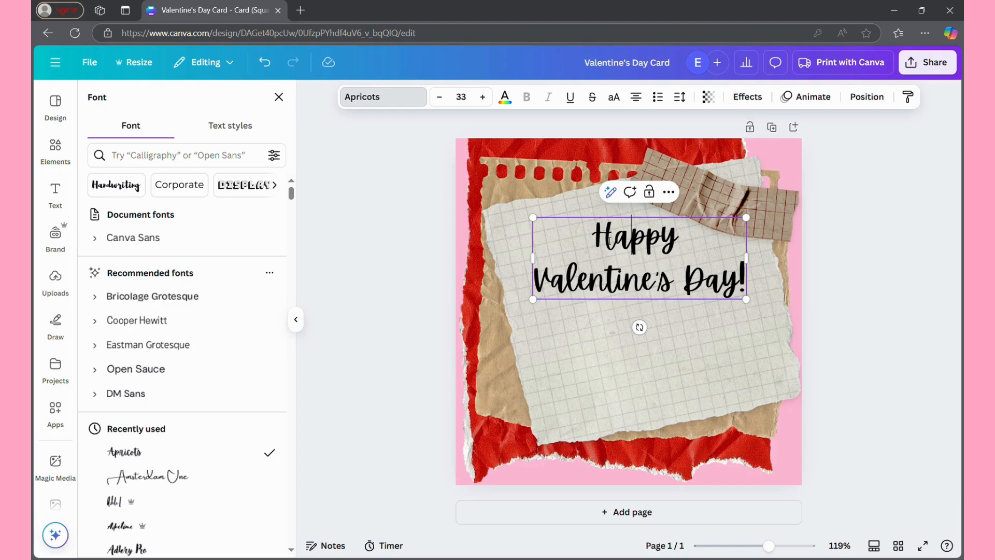
key("ctrl+a")
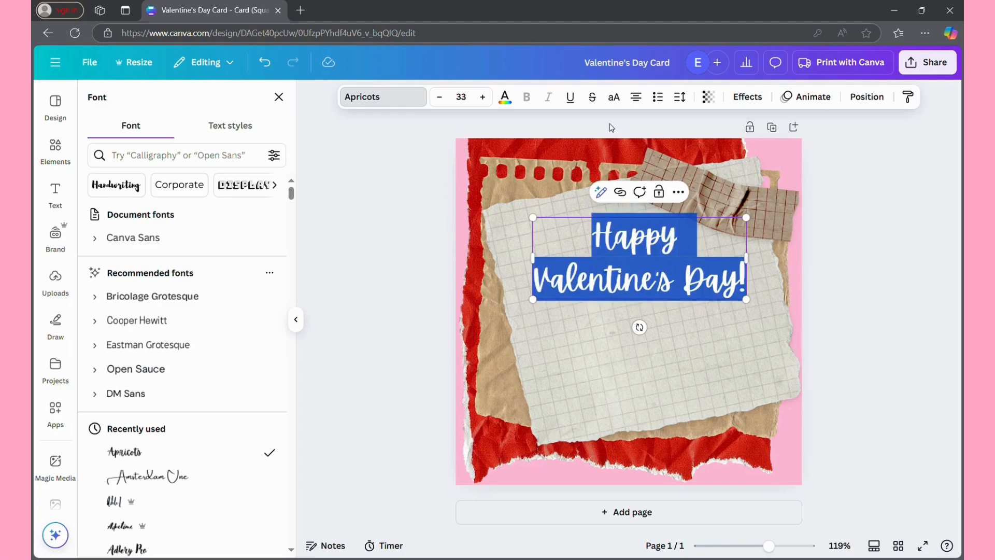
left_click(505, 97)
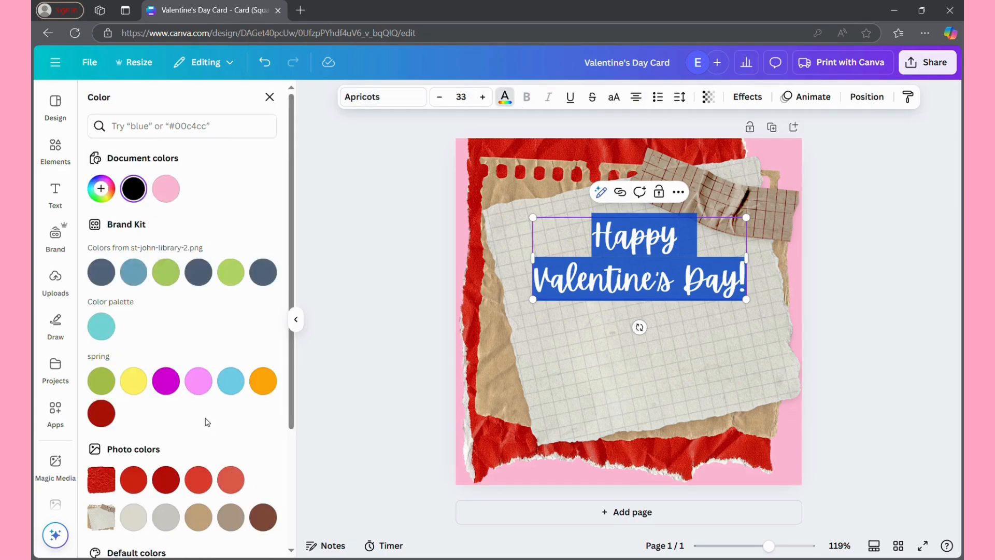
scroll(207, 422, "down", 3)
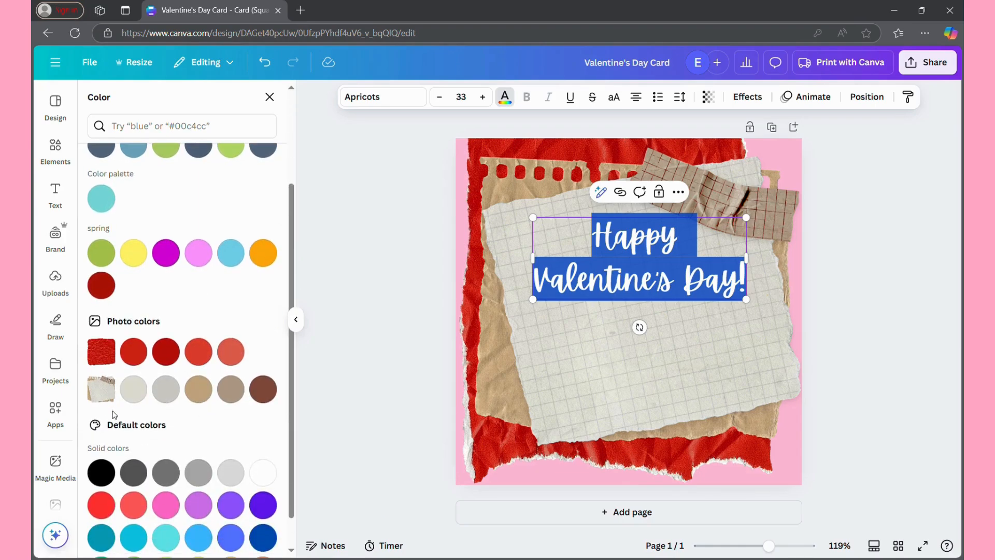
left_click(176, 351)
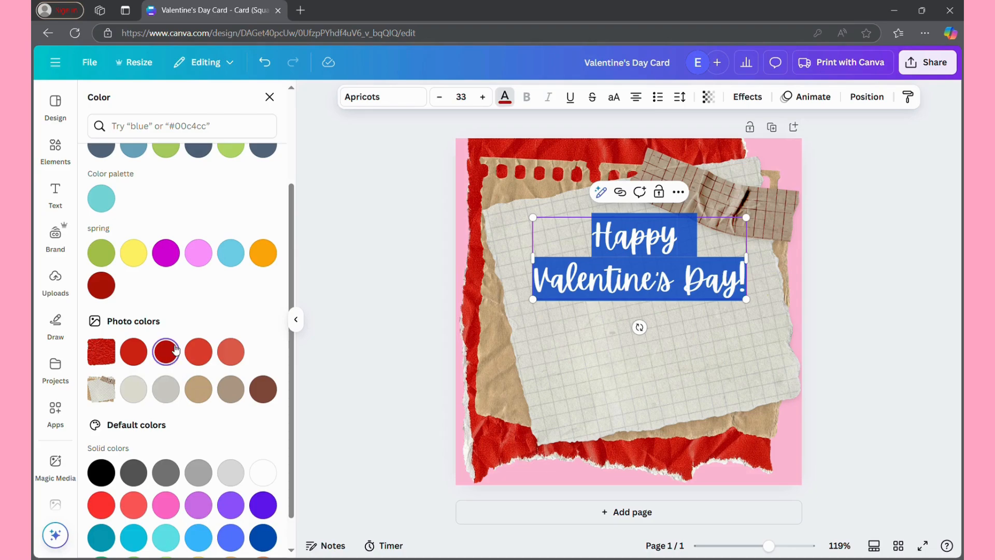
- Increase the heading's font size to 36 and deselect it
left_click(483, 99)
left_click(484, 99)
left_click(483, 99)
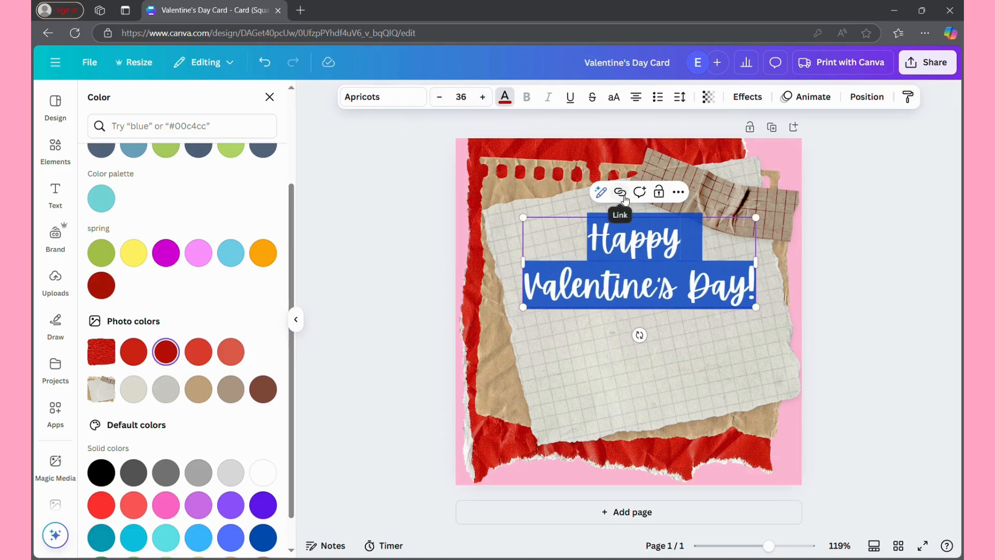
left_click(648, 239)
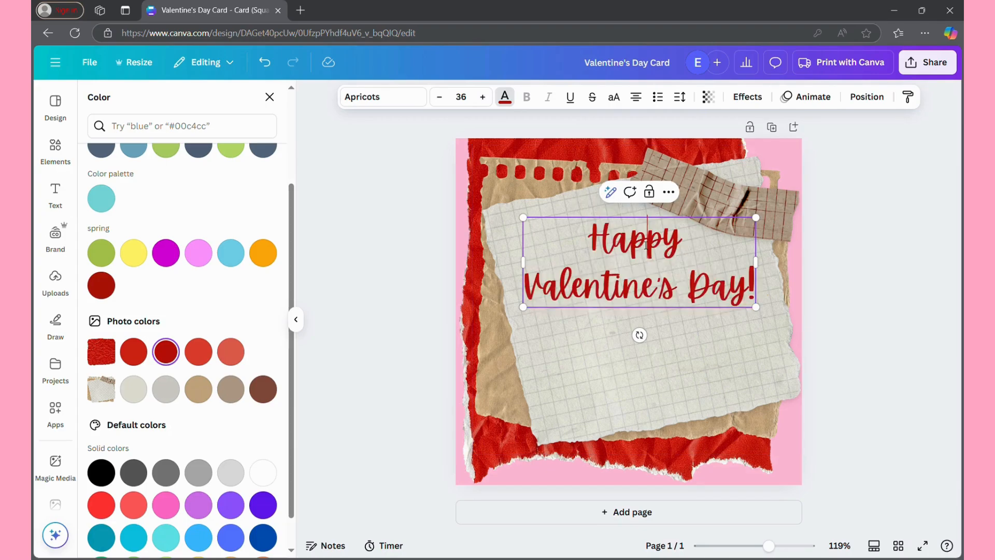
left_click(844, 301)
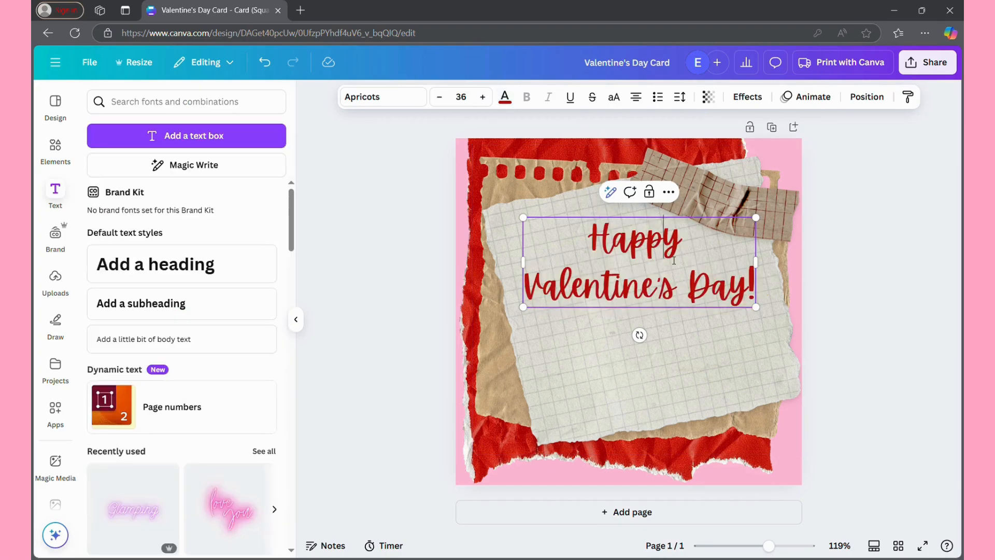
left_click(886, 300)
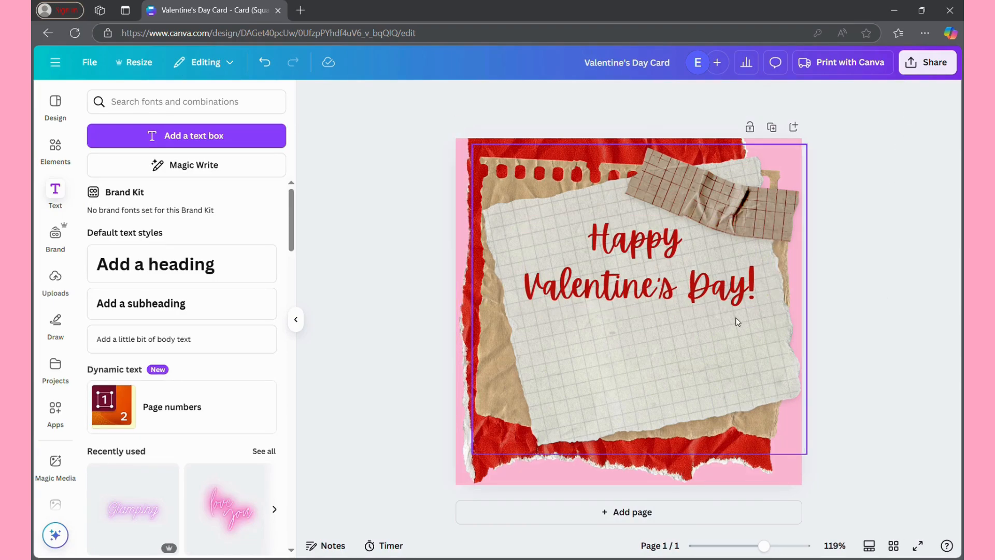
- Select both lines of the heading again and raise their font size to 37
left_click(689, 294)
triple_click(689, 295)
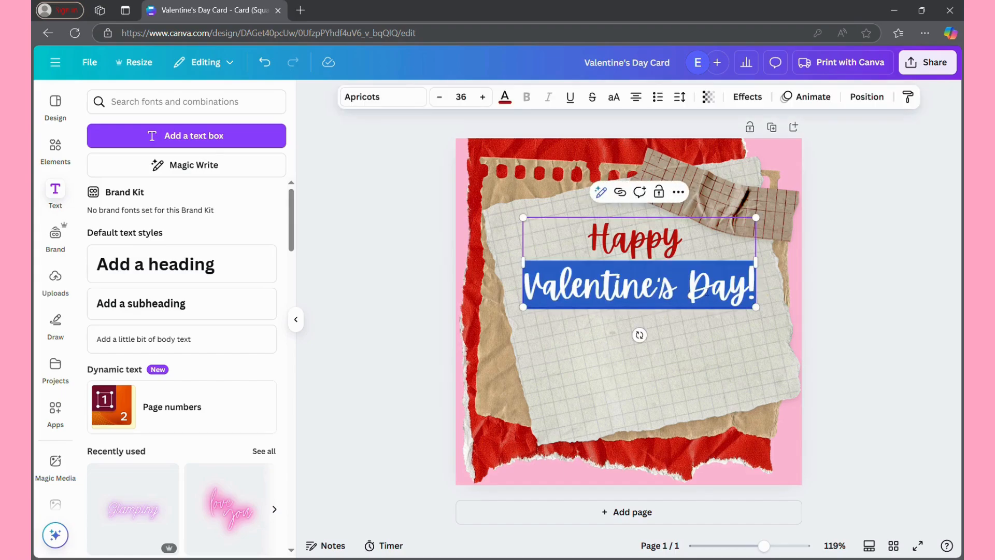
left_click(750, 295)
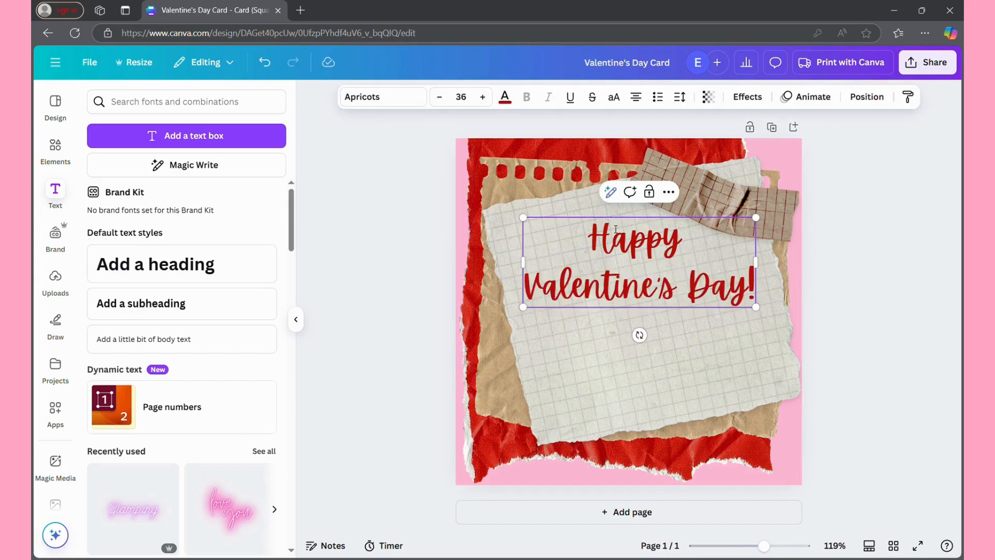
left_click_drag(588, 234, 836, 319)
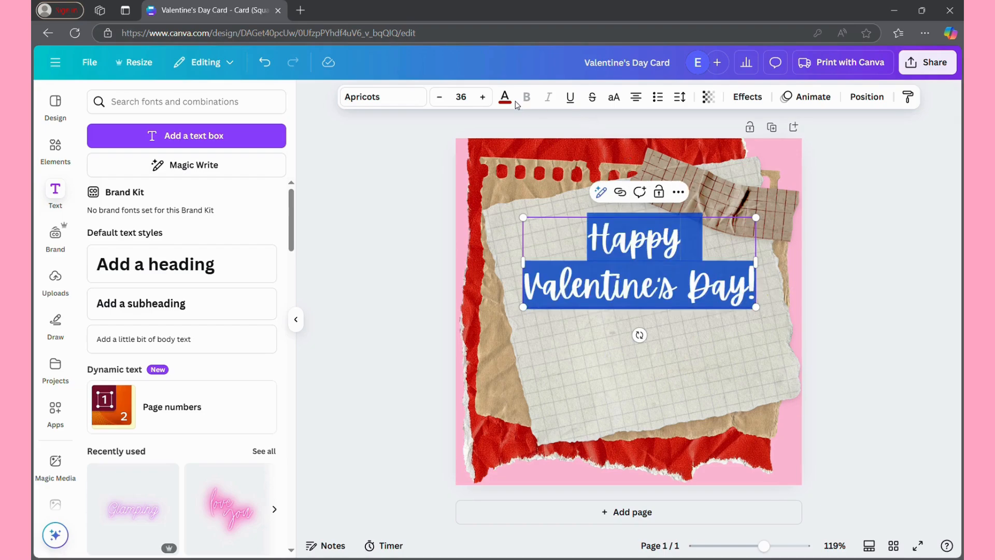
left_click(484, 98)
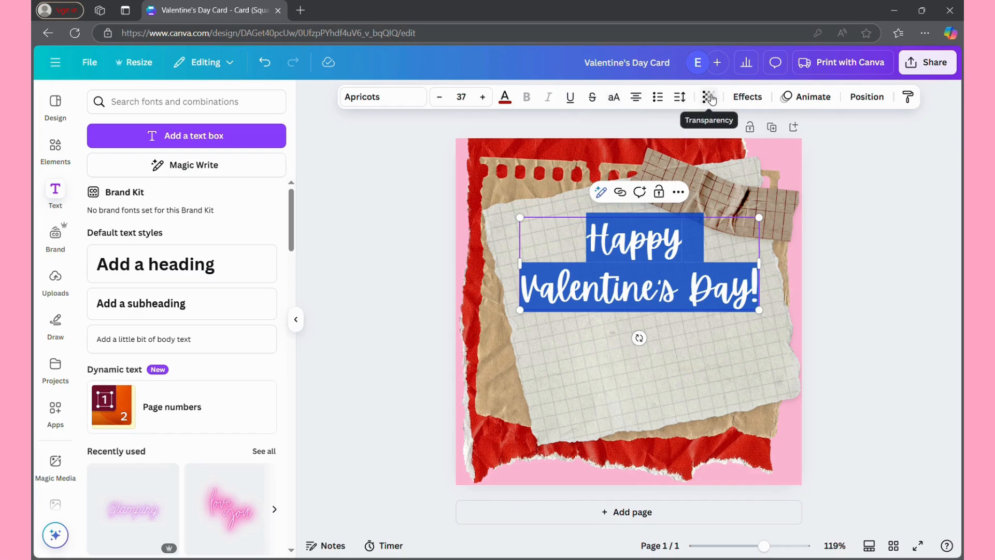
- Try the Curve text shape on the heading from the text effects and reset the shape to None
left_click(747, 96)
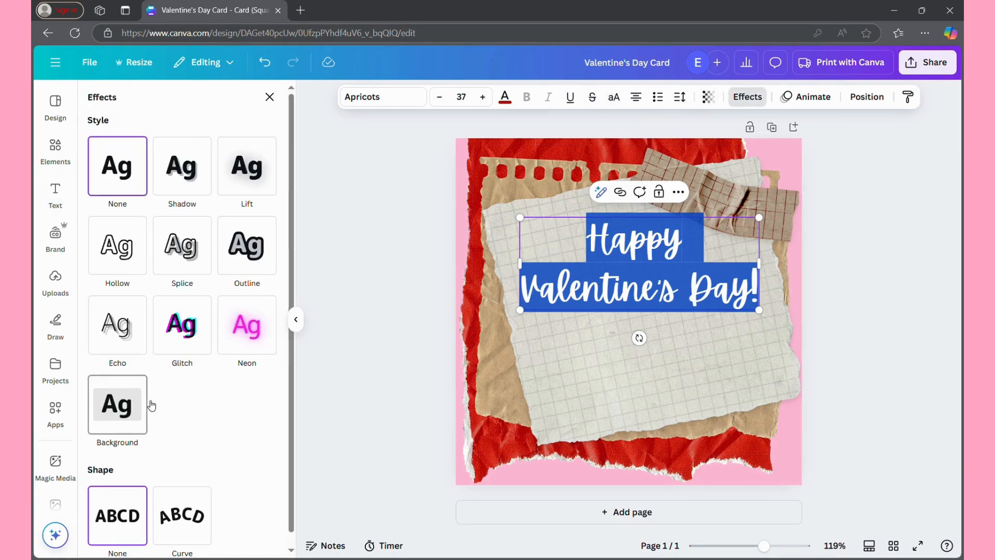
scroll(206, 422, "down", 1)
scroll(207, 422, "up", 1)
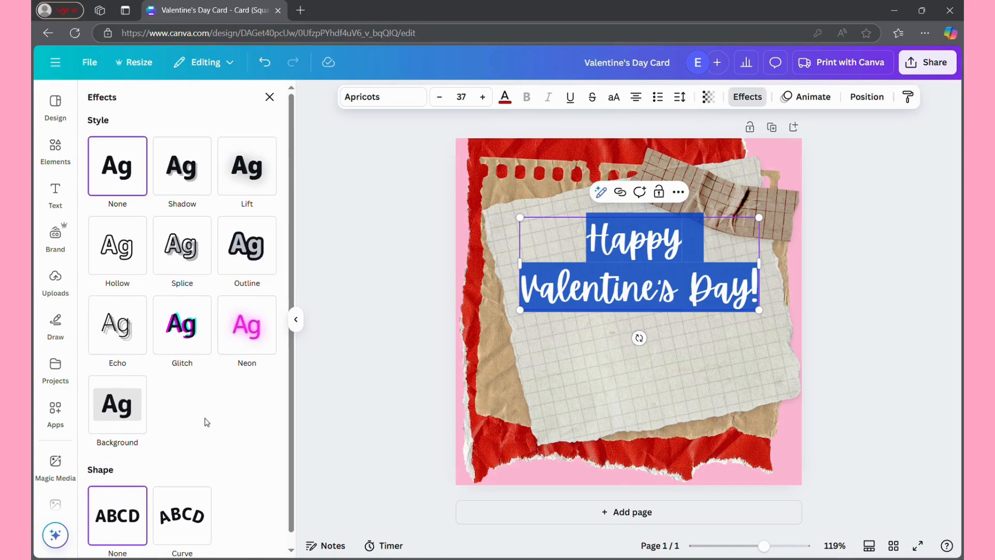
left_click(168, 528)
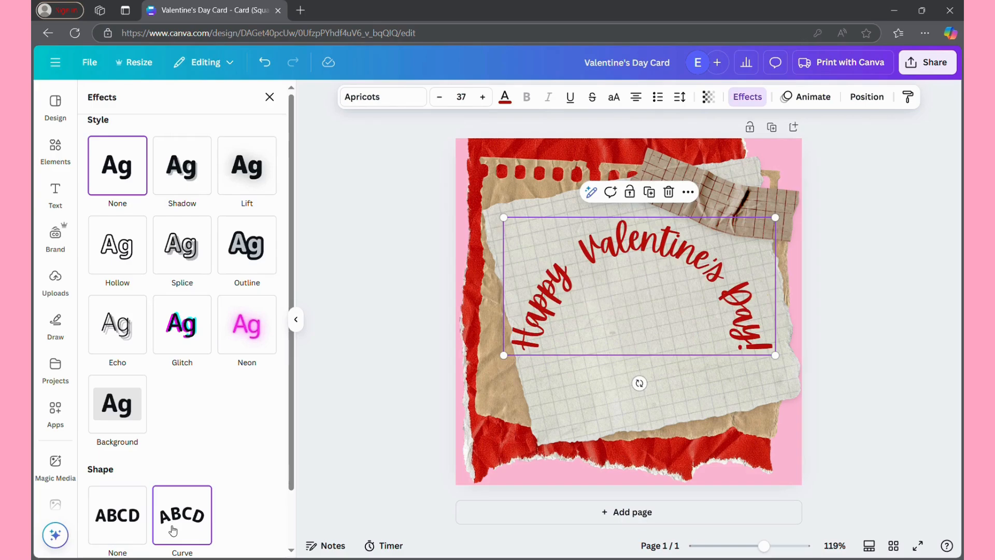
left_click(145, 528)
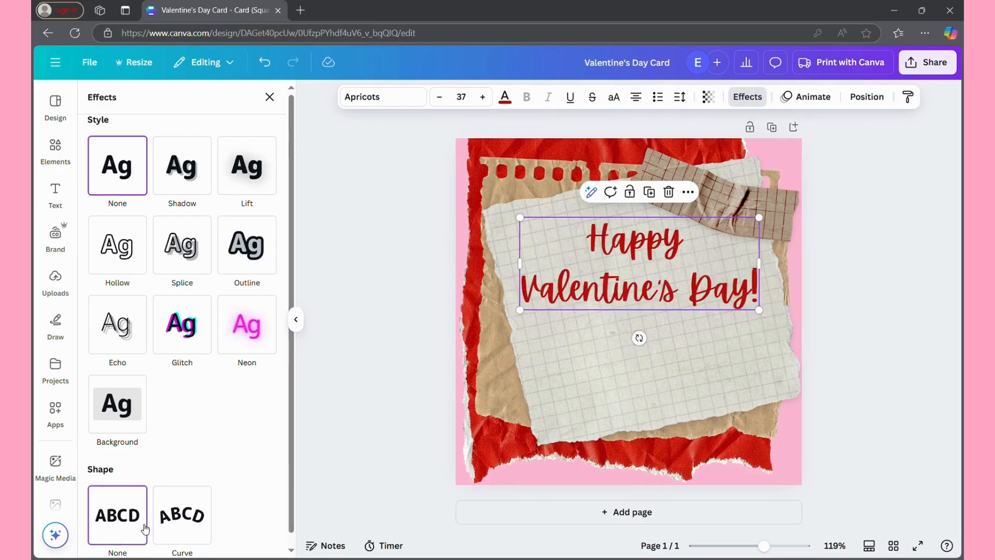
- Try the Hollow effect on the heading, followed by the Shadow effect with its transparency at 47
left_click(136, 254)
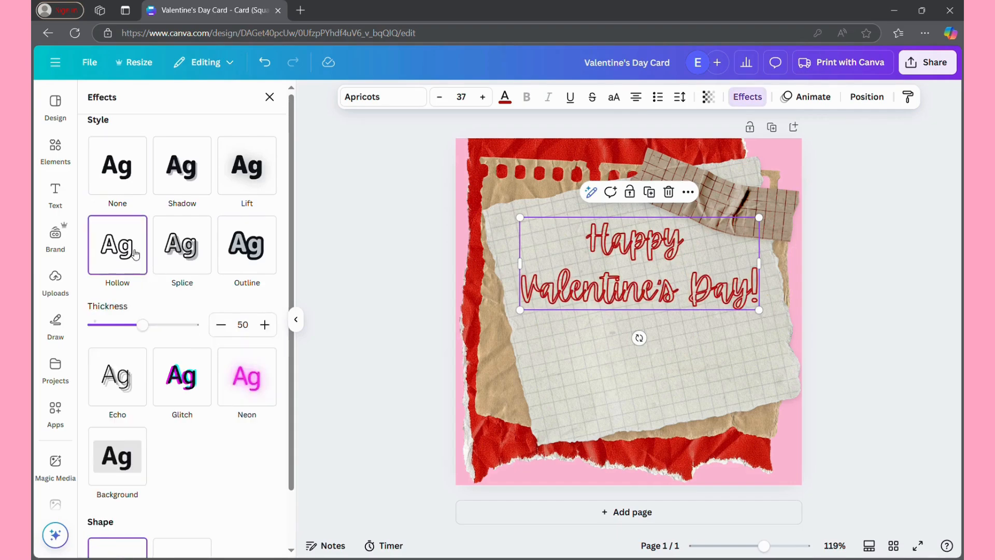
left_click(172, 182)
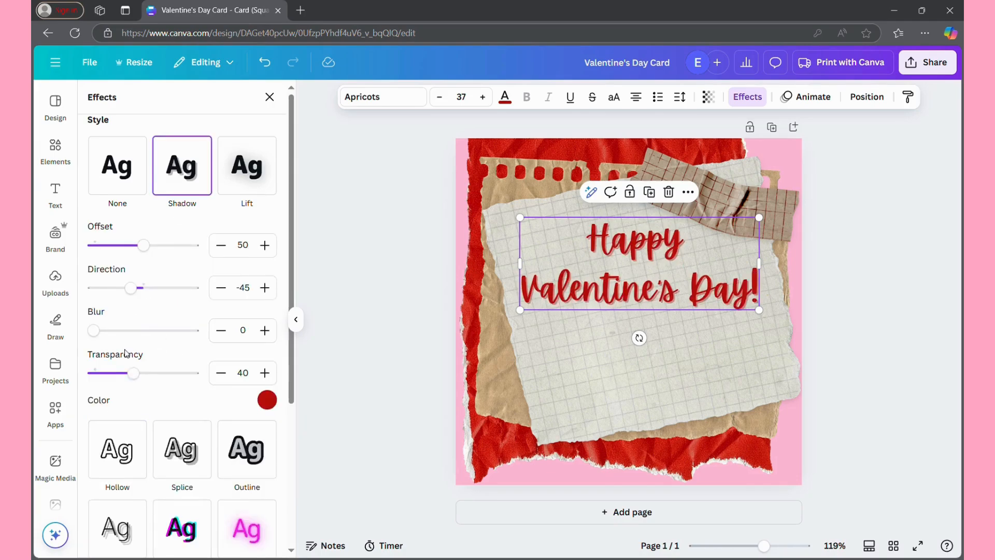
mouse_move(144, 377)
left_mouse_down()
mouse_move(173, 380)
mouse_move(134, 379)
mouse_move(145, 382)
left_mouse_up()
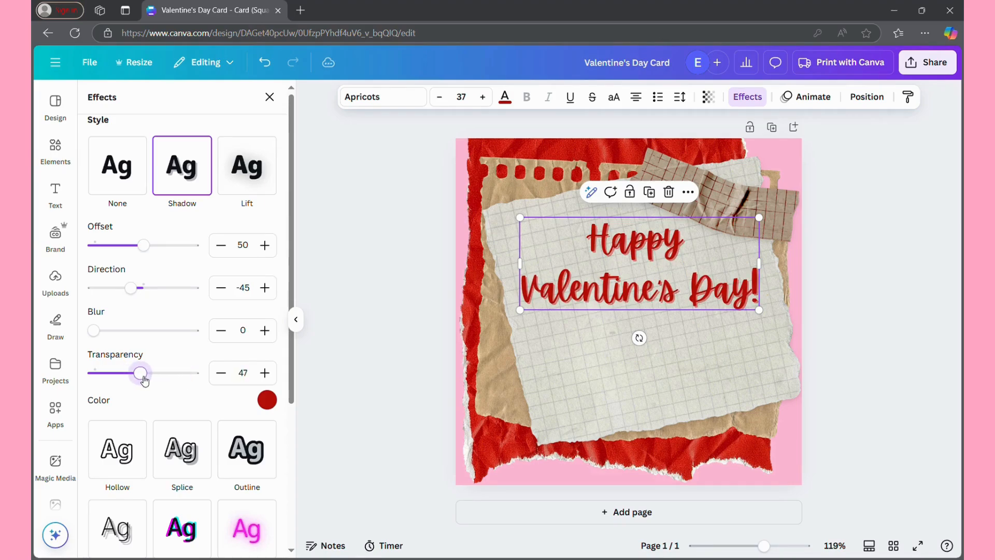
mouse_move(93, 330)
left_mouse_down()
mouse_move(175, 331)
mouse_move(91, 331)
left_mouse_up()
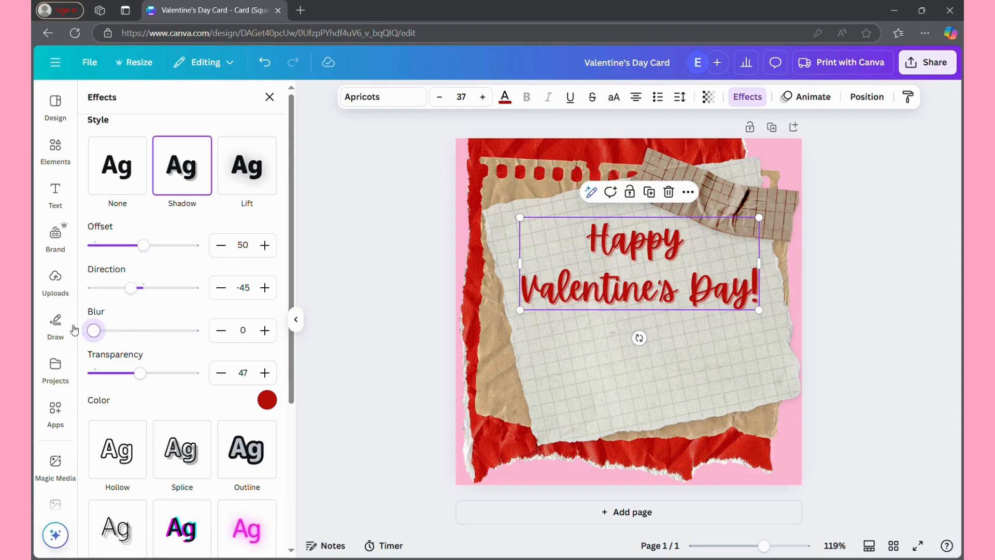
scroll(144, 251, "down", 4)
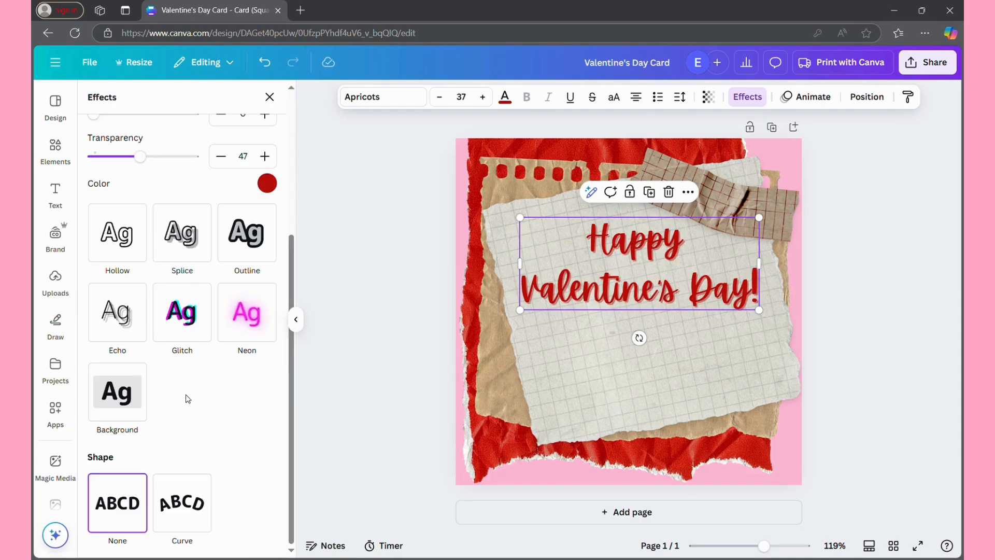
- Compare the Neon, Outline, Splice and Shadow effects on the heading
left_click(254, 336)
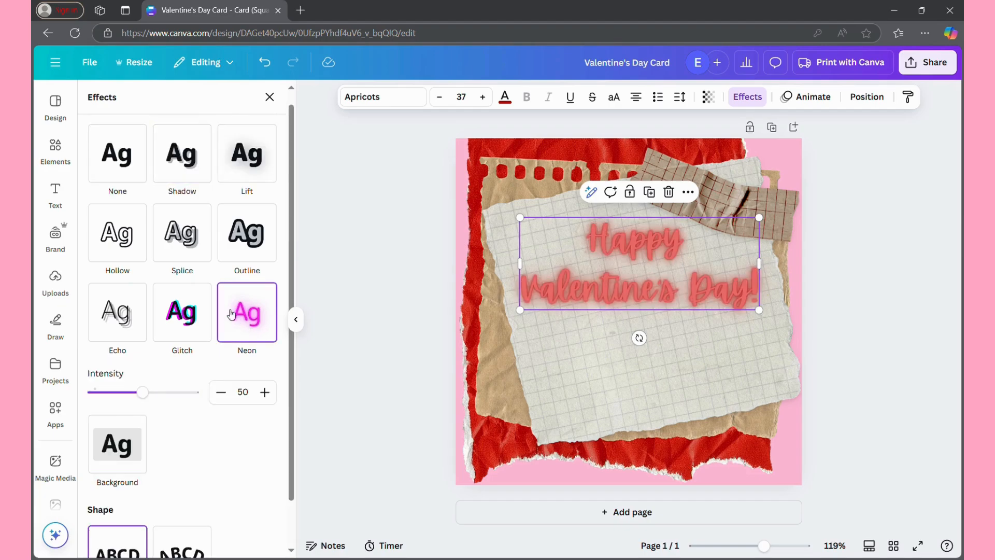
left_click(238, 260)
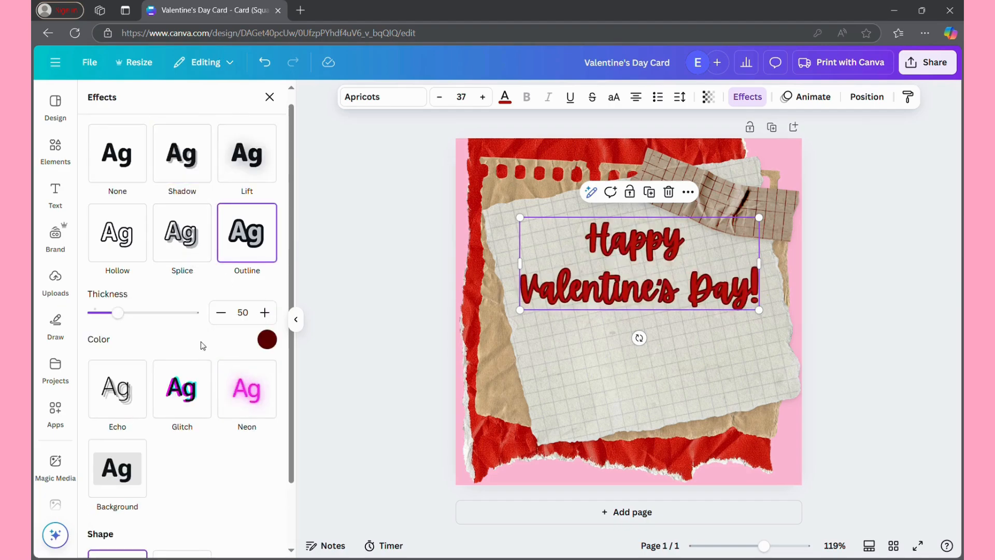
left_click(190, 259)
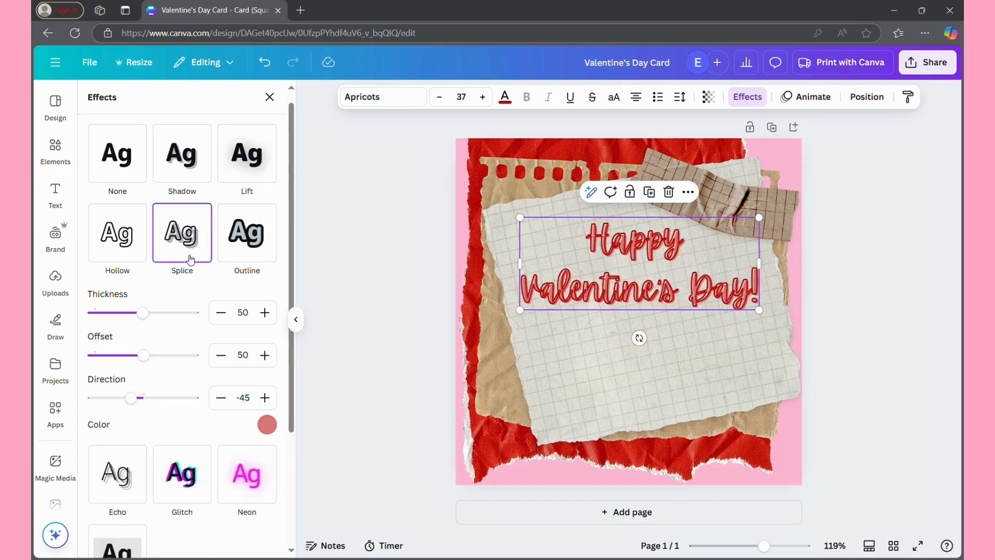
scroll(190, 259, "up", 1)
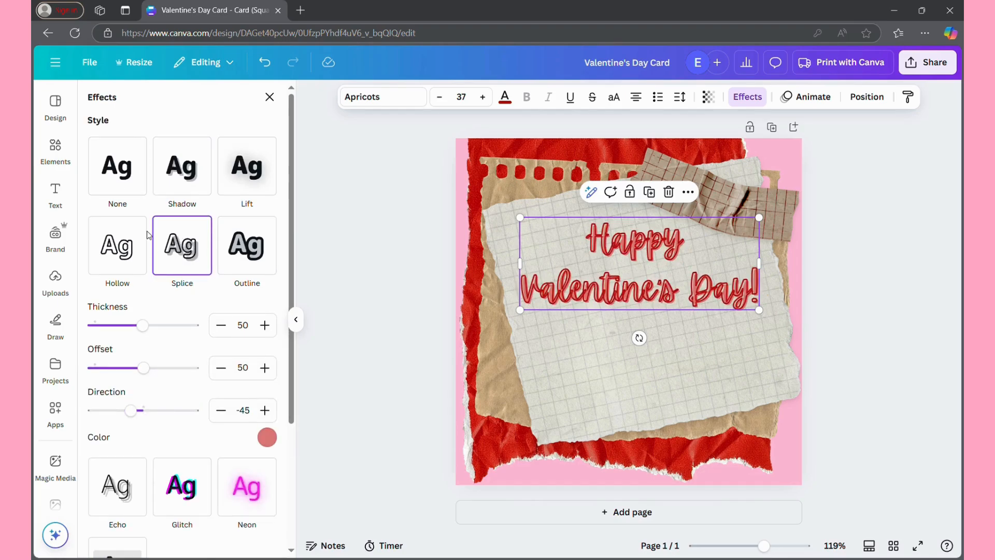
left_click(176, 193)
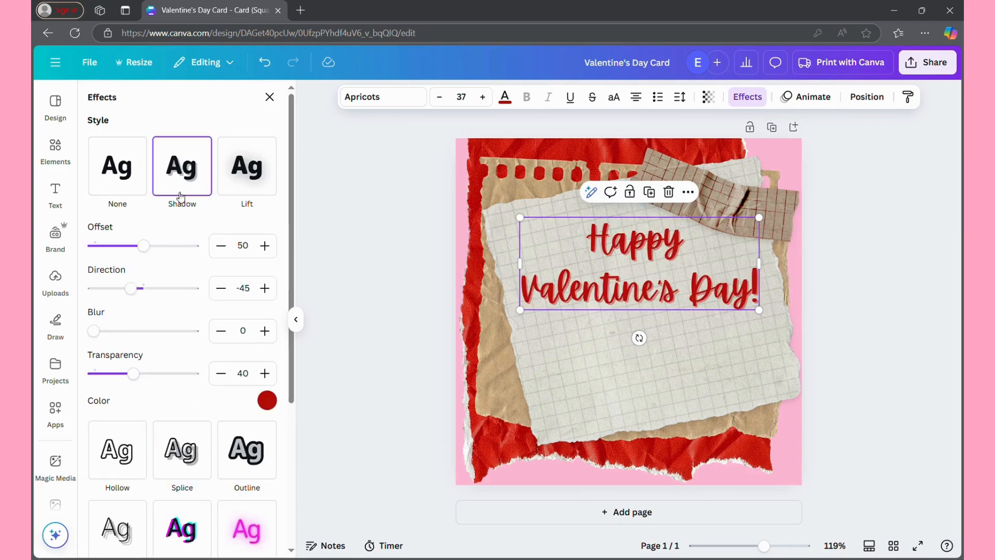
- Apply the Splice effect to the "Happy Valentine's Day!" heading and deselect it
left_click(178, 449)
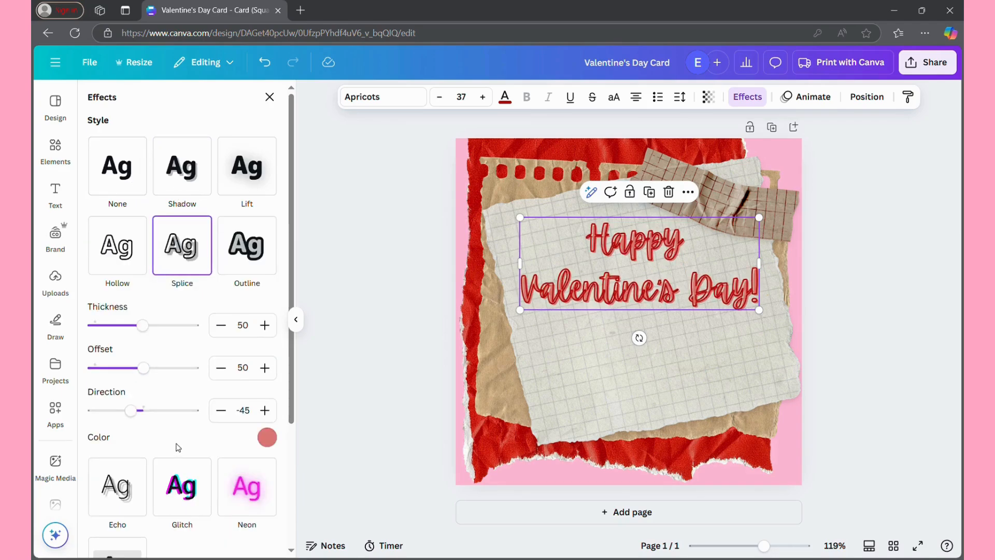
mouse_move(144, 324)
left_mouse_down()
mouse_move(162, 328)
mouse_move(144, 333)
left_mouse_up()
left_click(320, 441)
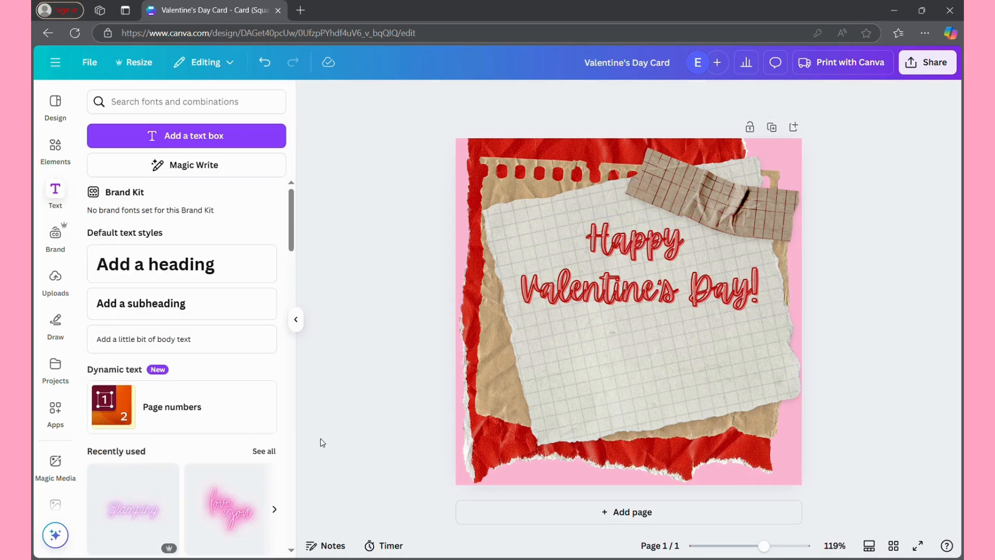
- Rotate the torn paper collage clockwise until the grid paper sits level, and shift it slightly down and to the left
left_click(628, 268)
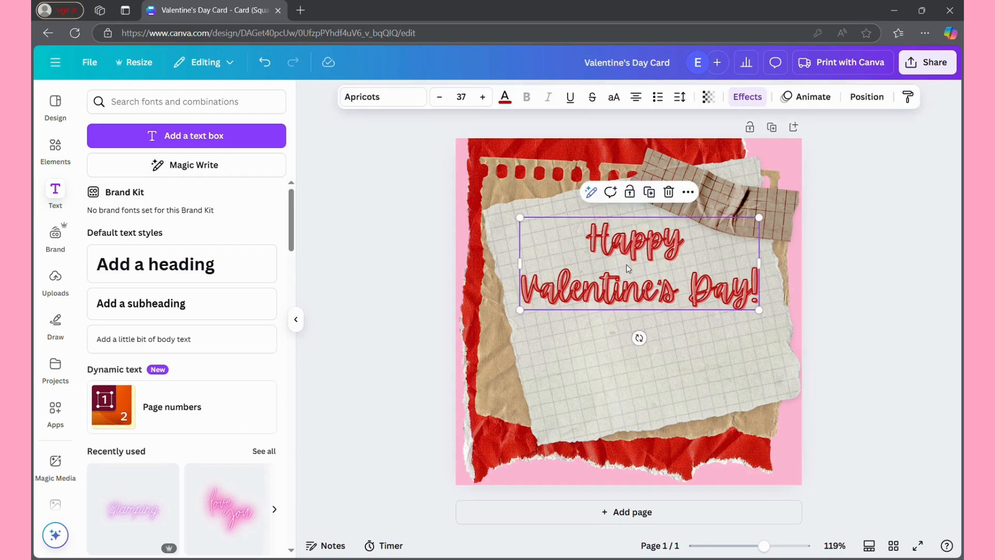
left_click(633, 359)
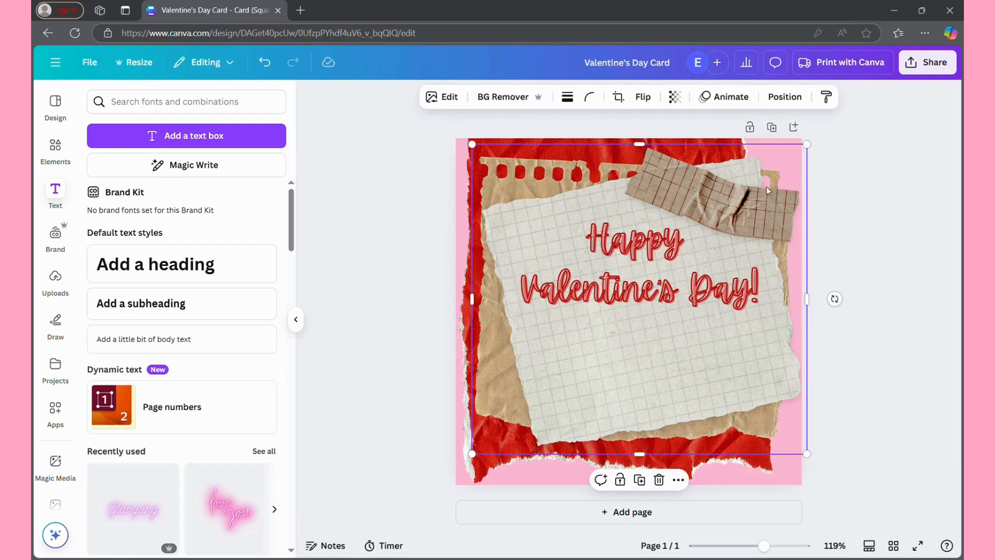
left_click_drag(835, 299, 846, 344)
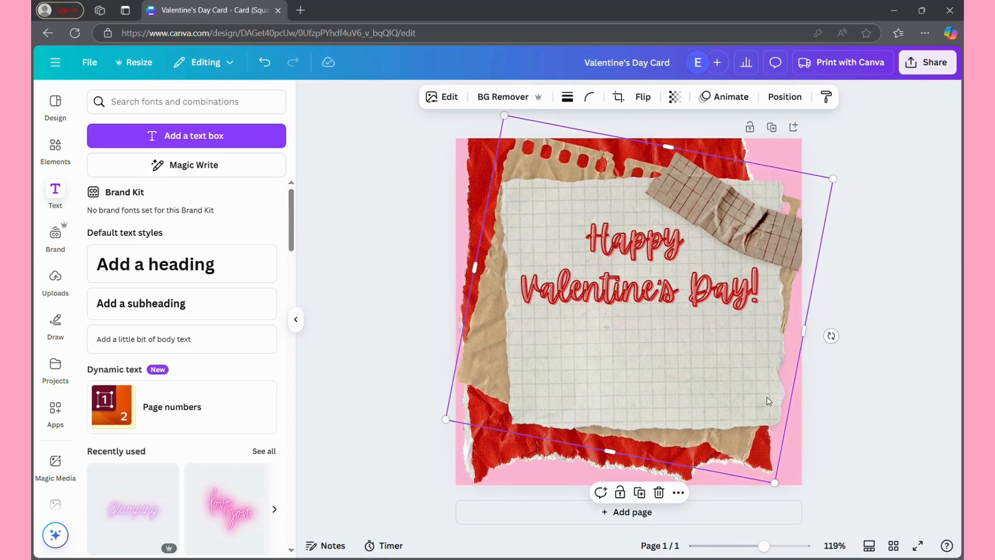
left_click_drag(768, 401, 762, 413)
left_click(932, 371)
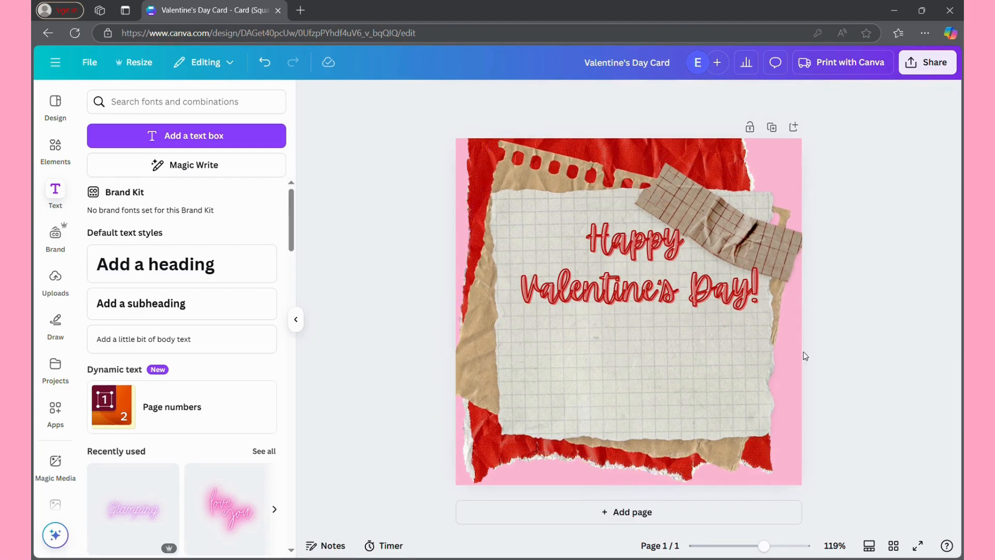
- Move the heading slightly down and to the left so it is centered on the grid paper
left_click(669, 302)
left_click_drag(669, 302, 659, 309)
left_click_drag(658, 309, 658, 306)
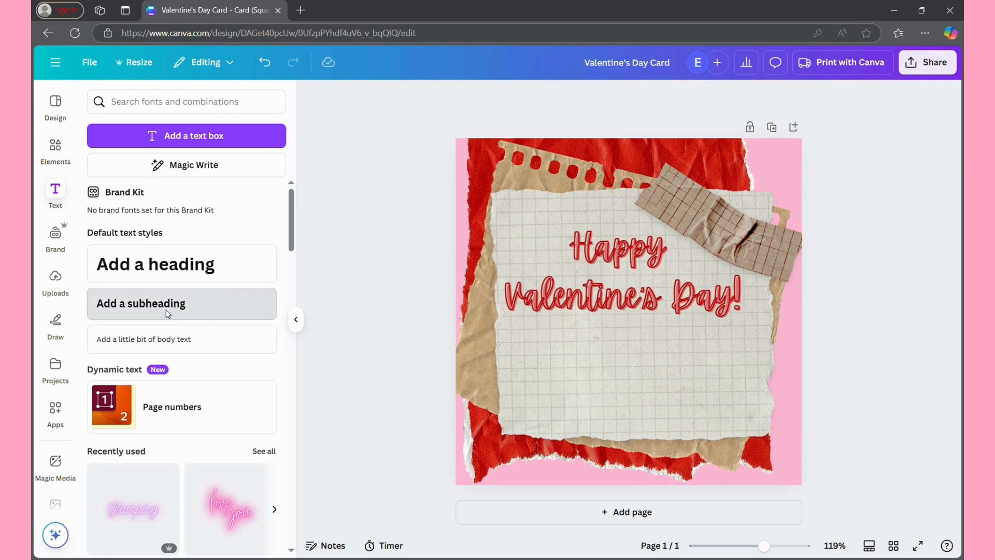
- Add a single subheading below the heading on the grid paper and replace its text with "from:"
left_click(151, 306)
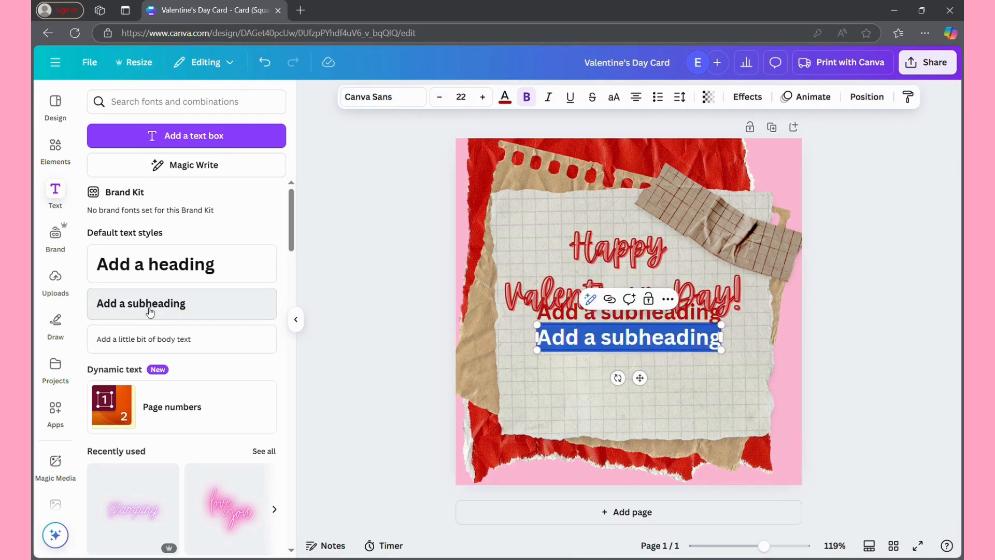
key("ctrl+z")
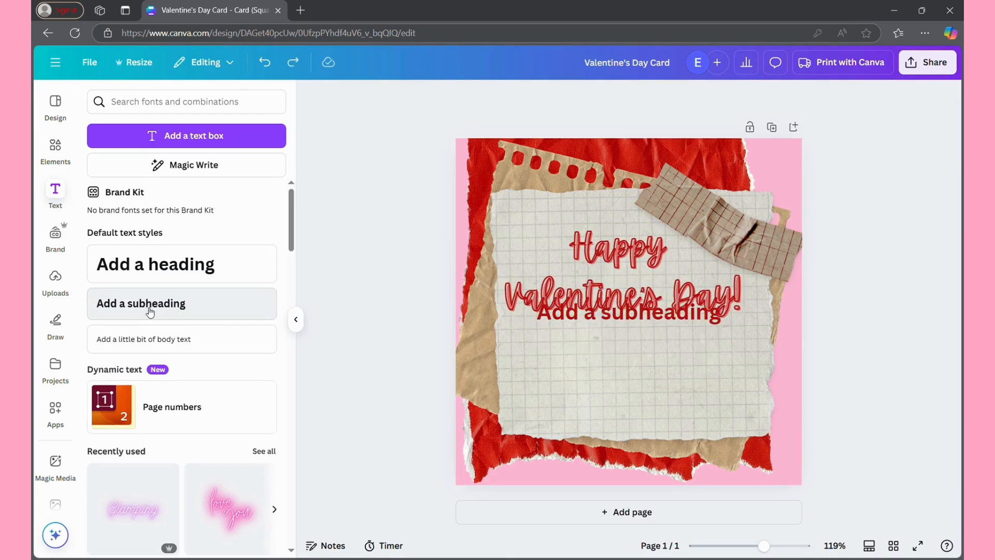
left_click(150, 311)
left_click_drag(625, 318, 592, 349)
double_click(592, 349)
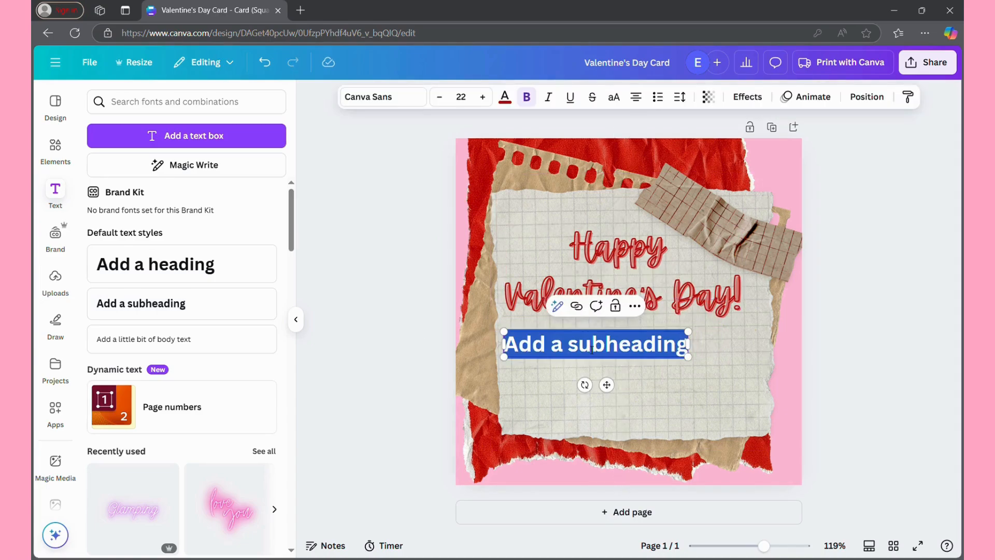
key("BackSpace")
type("from:")
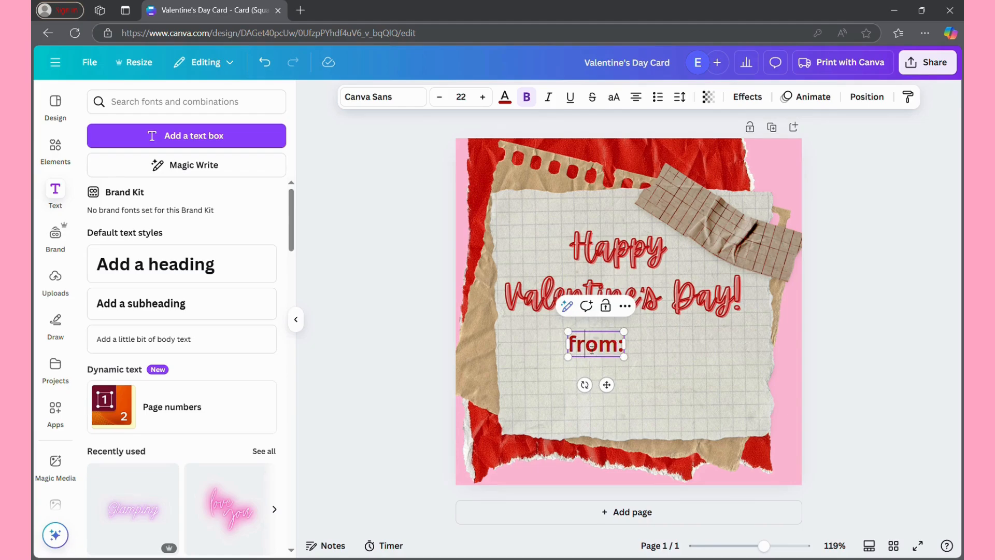
- Set the font of the "from:" text to Apricots and deselect it
triple_click(592, 350)
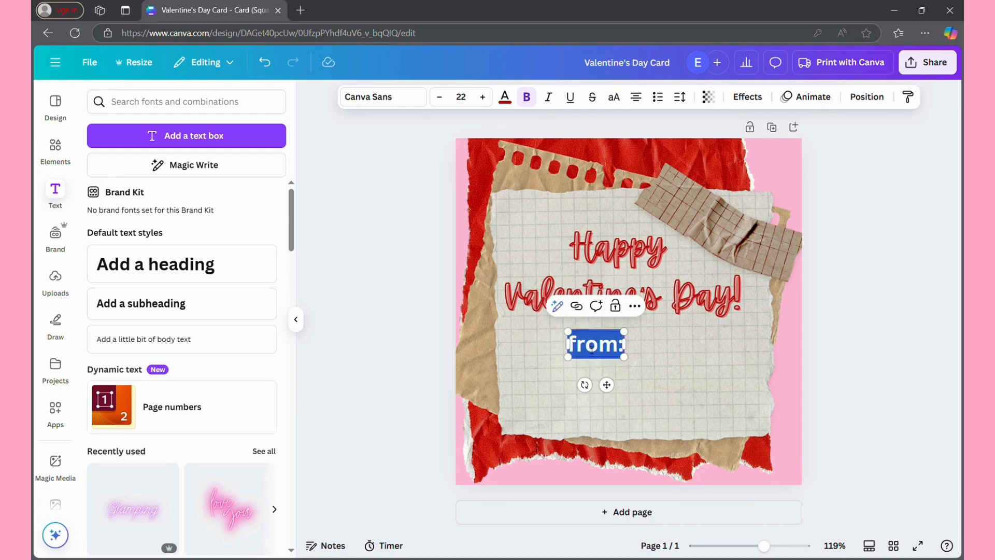
left_click(366, 97)
left_click(152, 240)
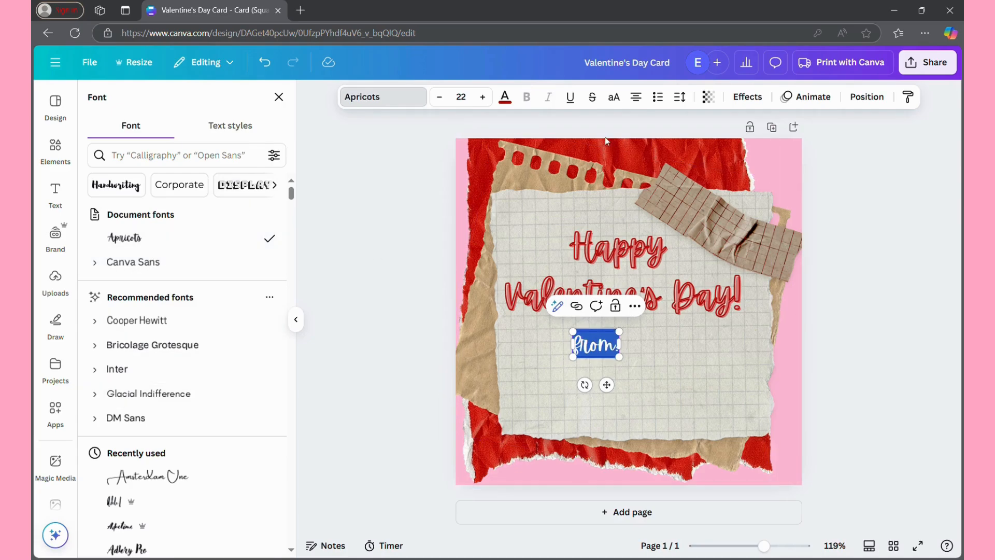
left_click(380, 422)
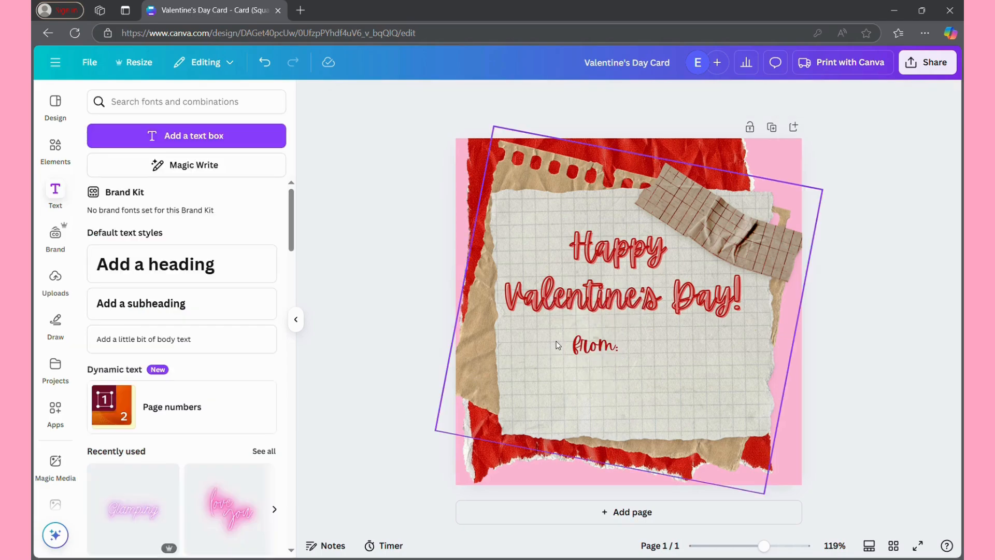
- Move the "from:" text left beneath the start of the heading's second line and increase its font size to 26
left_click_drag(591, 346, 544, 345)
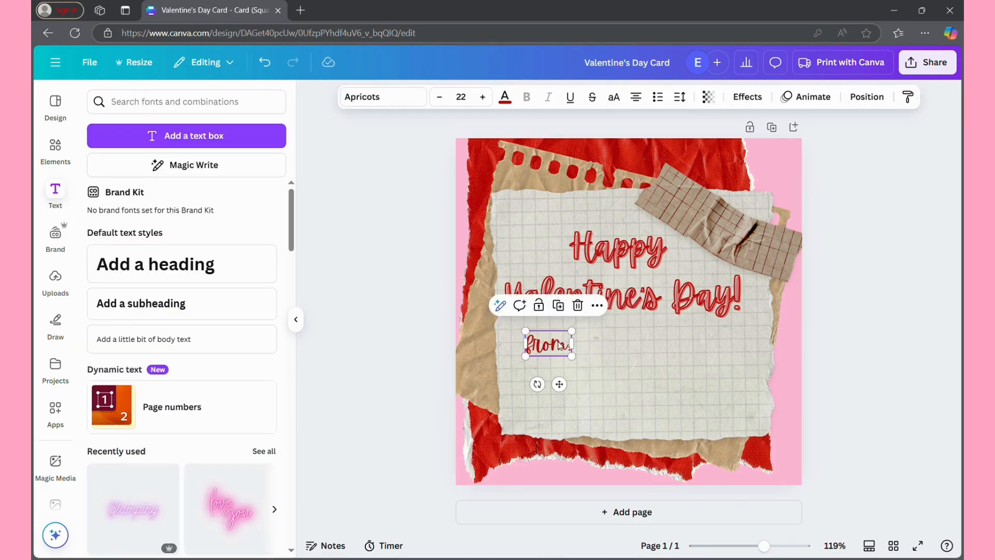
double_click(559, 344)
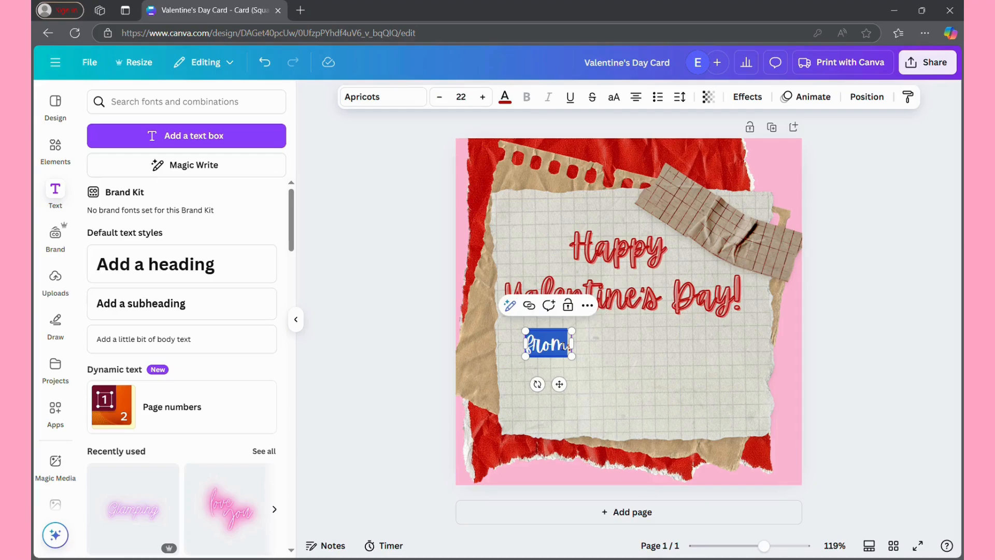
left_click(483, 97)
left_click(483, 97)
left_click(483, 97)
left_click(483, 97)
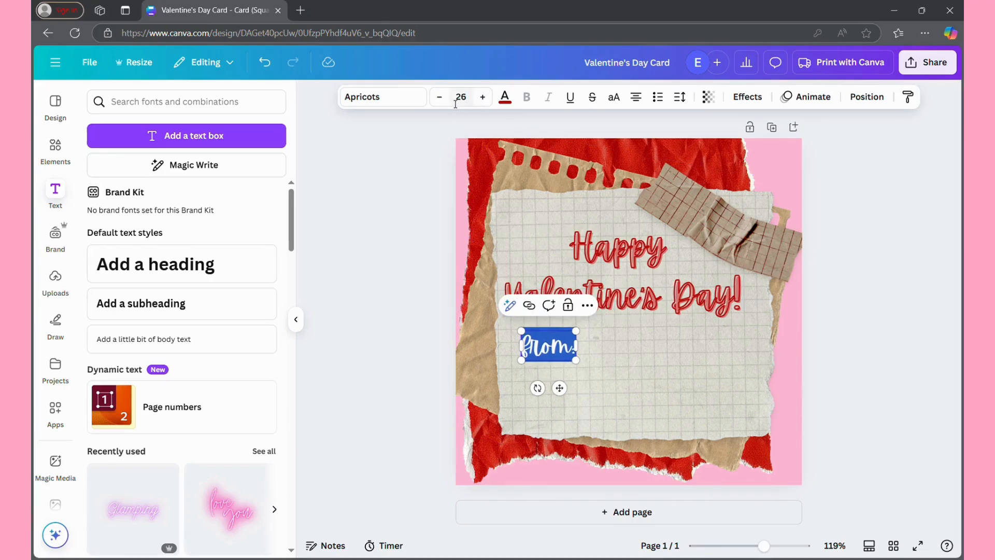
- Try the Lift and Shadow effects on the "from:" text and settle on the Splice effect
left_click(737, 98)
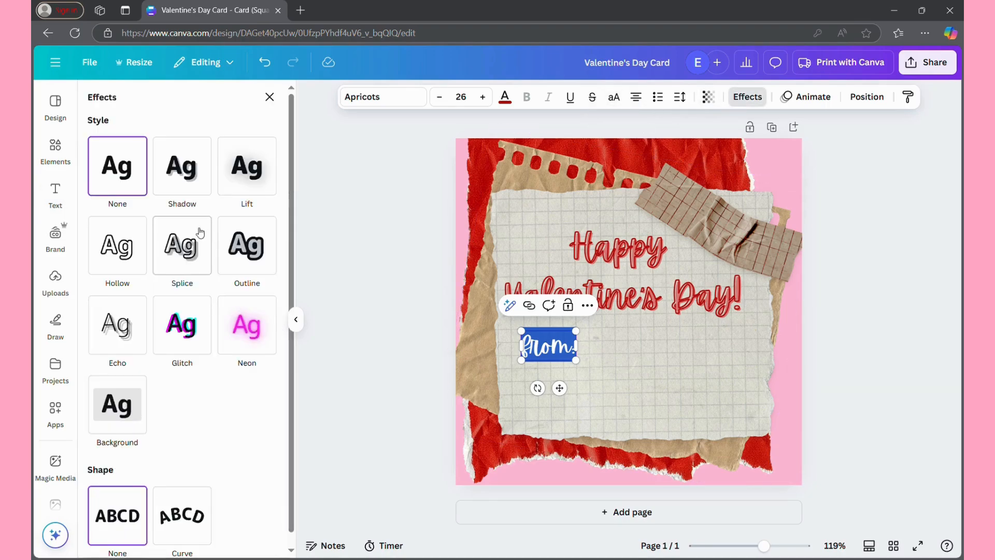
left_click(243, 196)
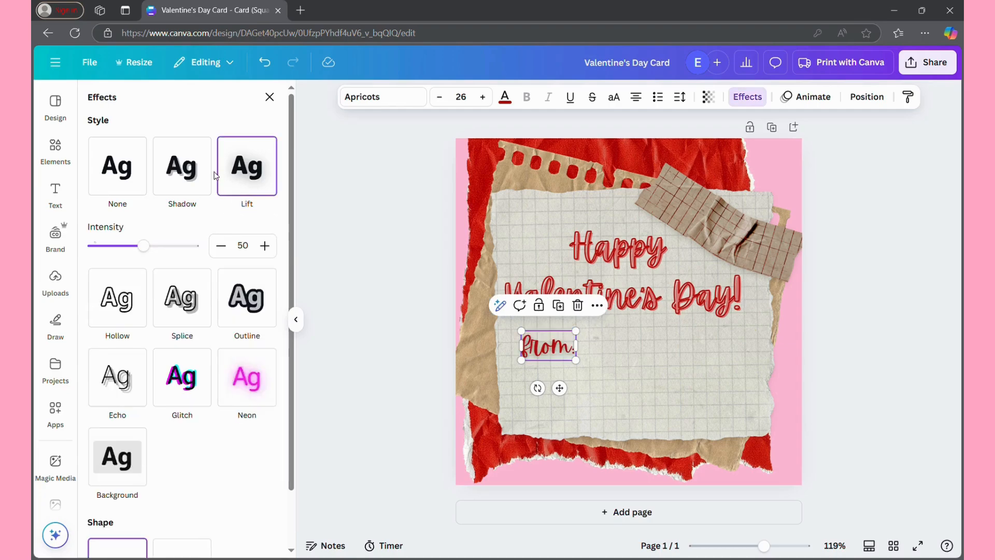
left_click(186, 162)
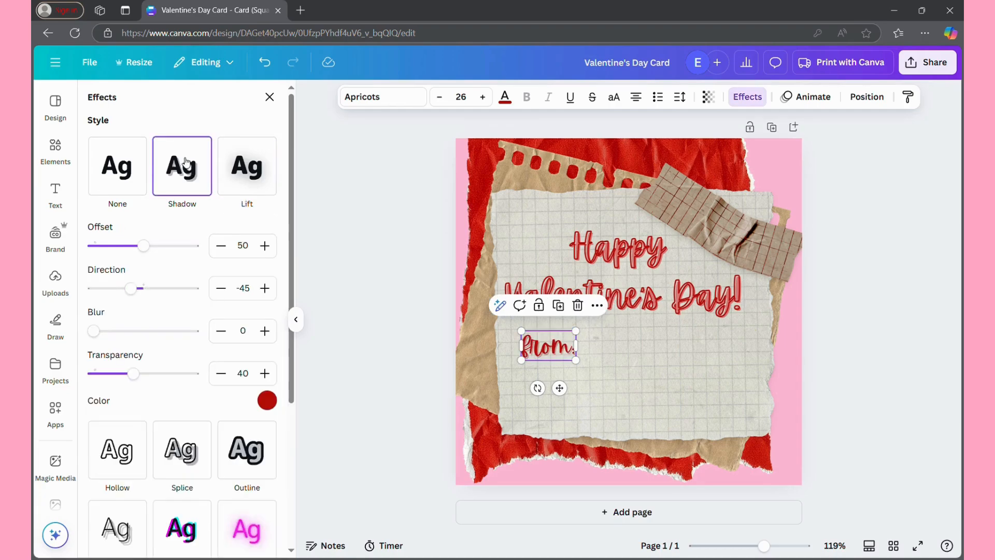
left_click(174, 454)
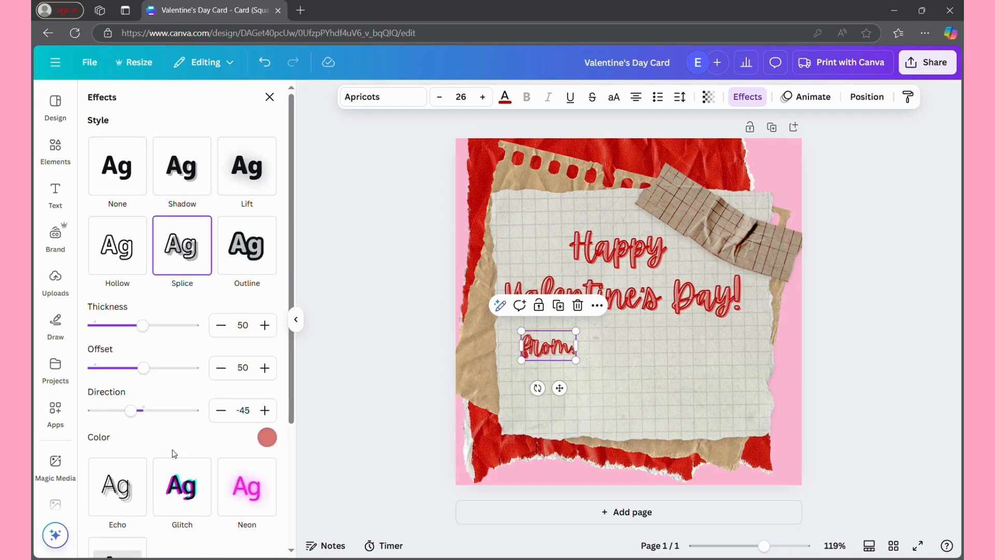
- Apply the Shadow effect to the "from:" text instead of Splice and deselect the text
left_click(172, 181)
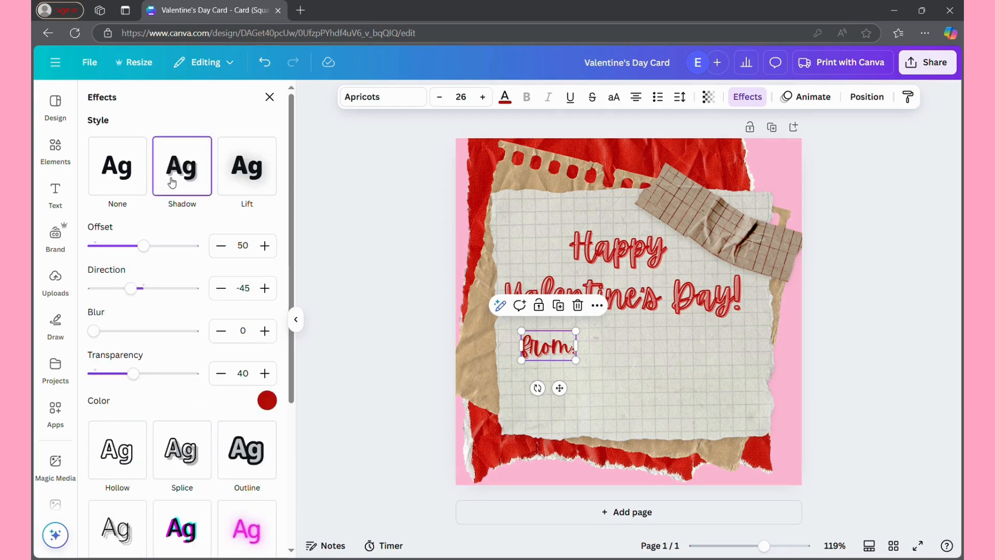
left_click(319, 366)
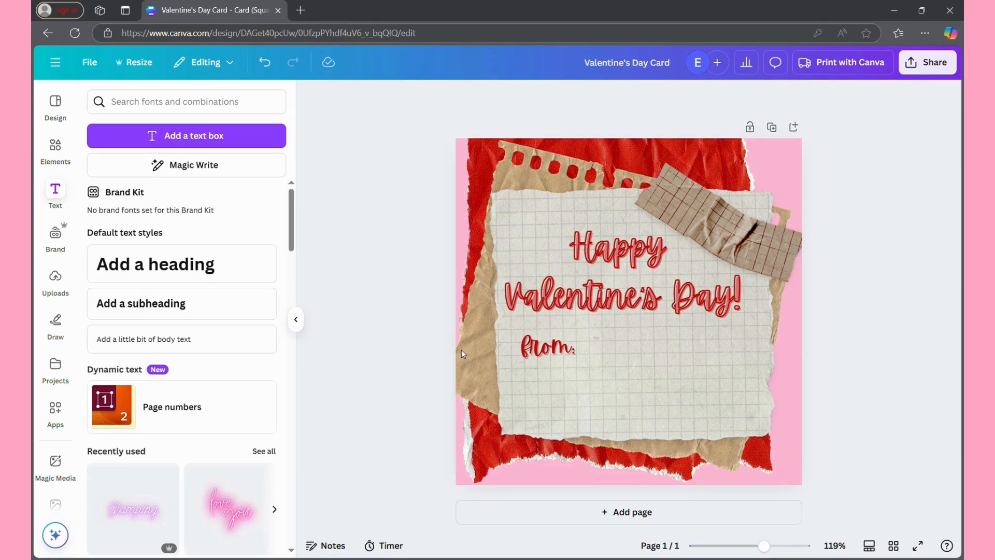
left_click(543, 348)
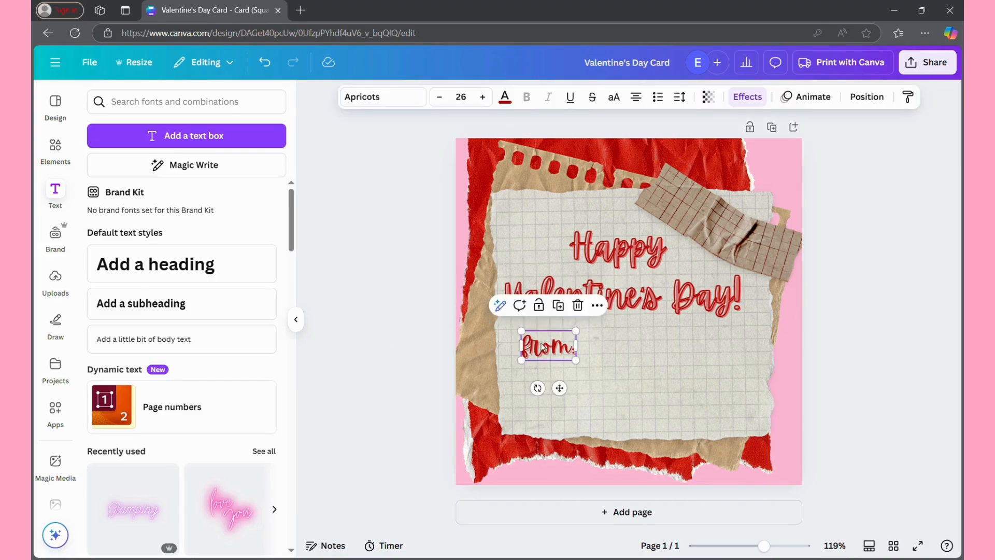
left_click(394, 363)
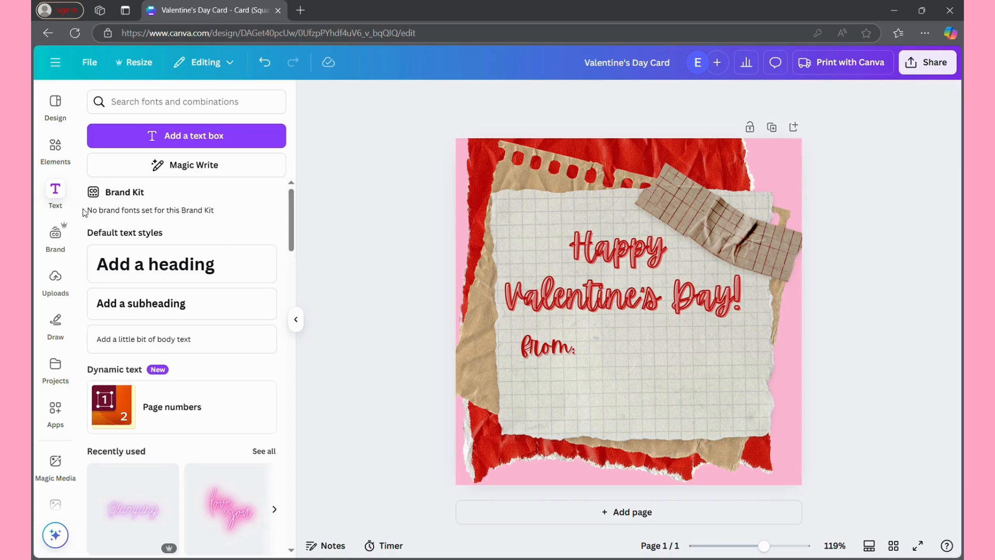
- Search the design elements for "paper frame" and limit the results to frames
left_click(51, 158)
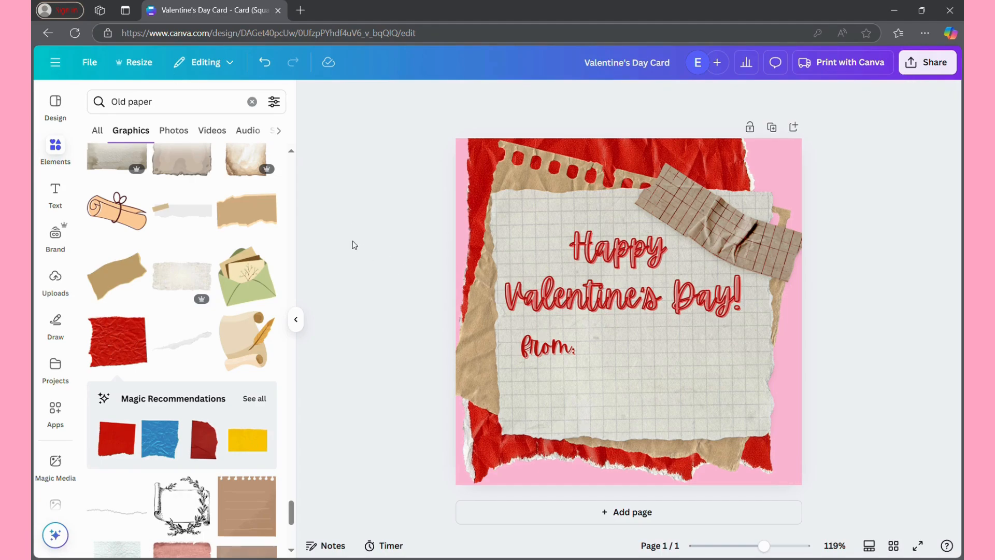
left_click(279, 131)
left_click(232, 130)
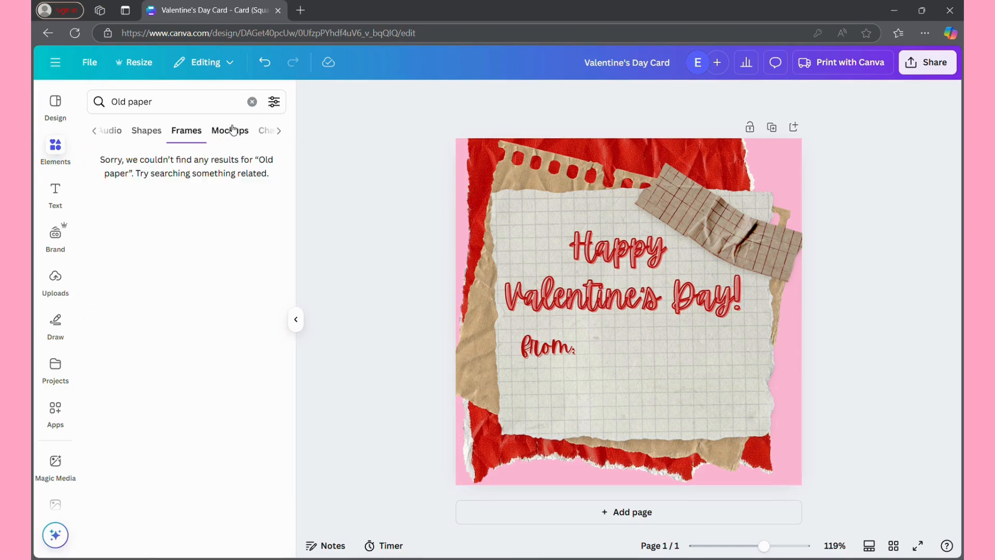
left_click(192, 104)
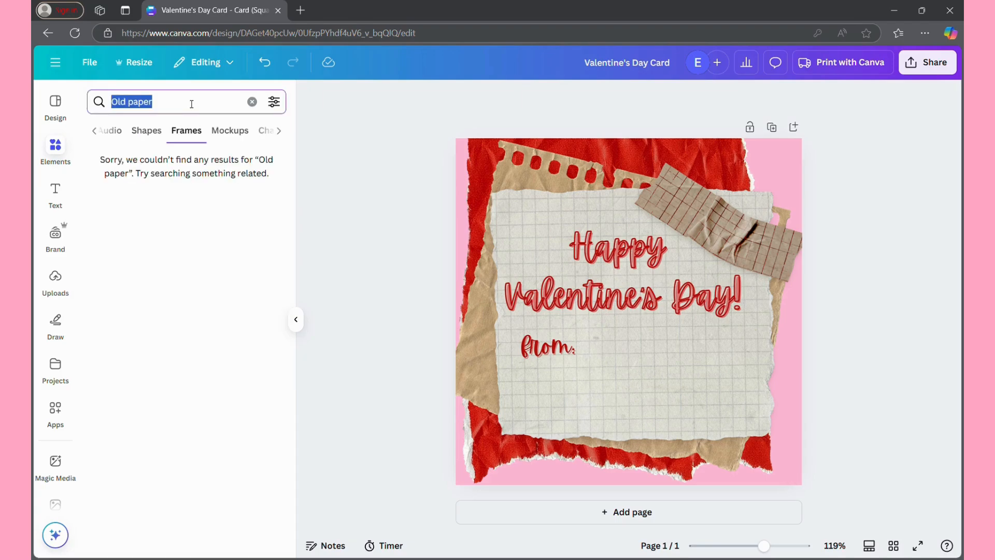
type("pap")
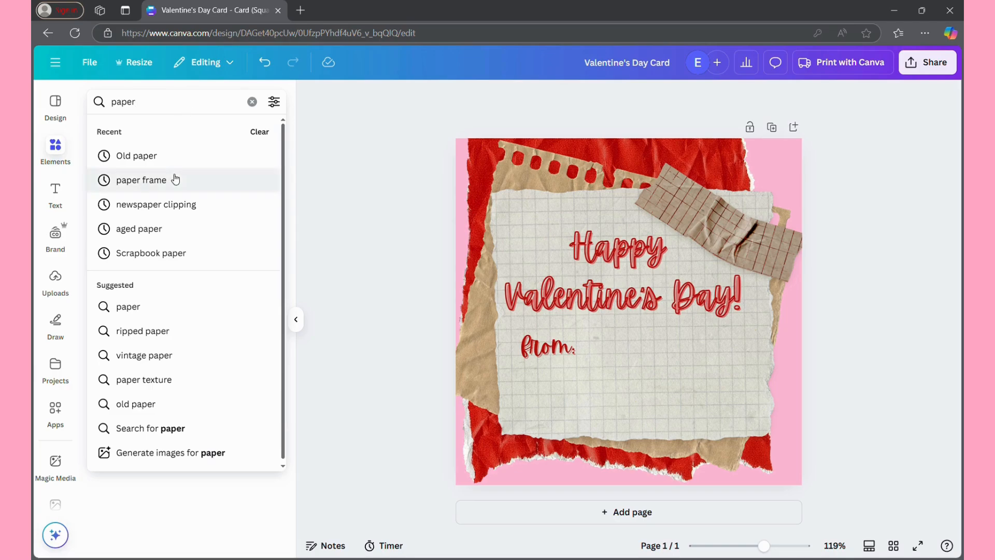
left_click(236, 179)
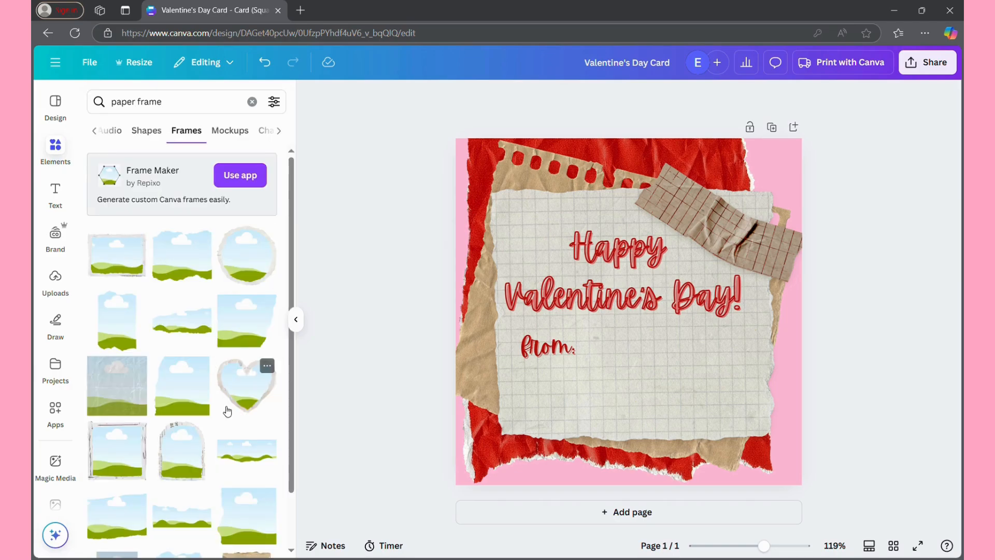
- Browse the paper frame results for a wide torn-edge frame that suits the card's lower area
scroll(226, 409, "down", 5)
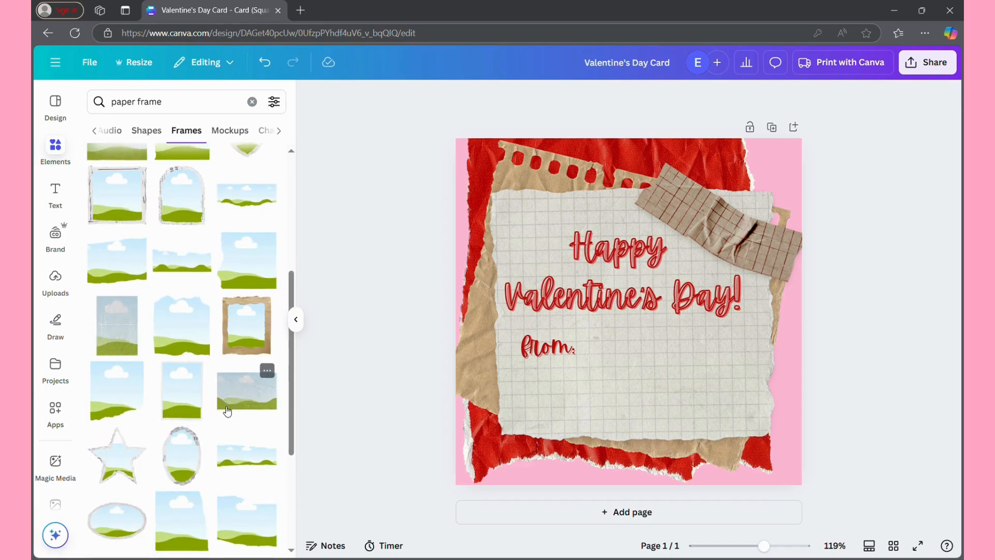
scroll(226, 409, "down", 10)
scroll(226, 409, "down", 2)
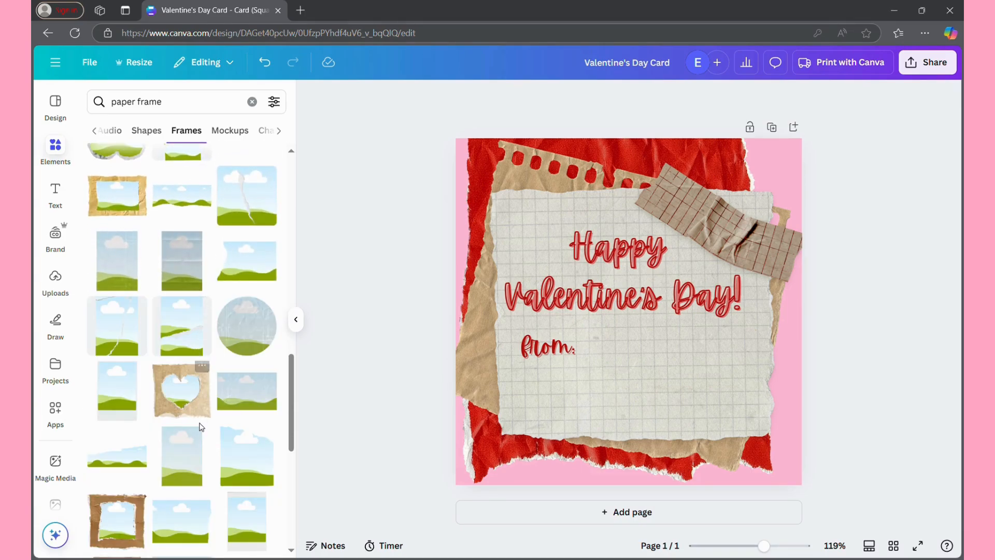
scroll(199, 427, "down", 7)
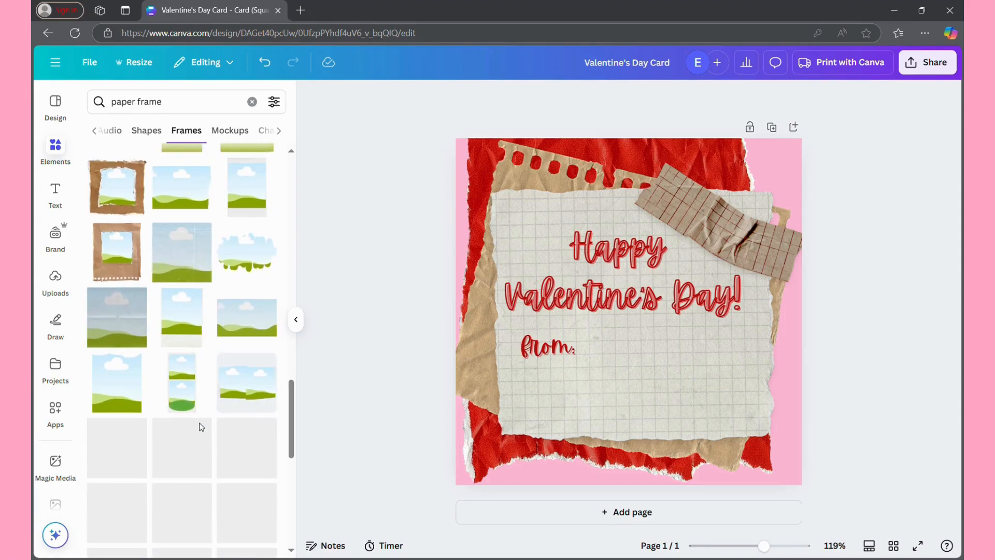
scroll(202, 427, "down", 6)
scroll(201, 426, "down", 5)
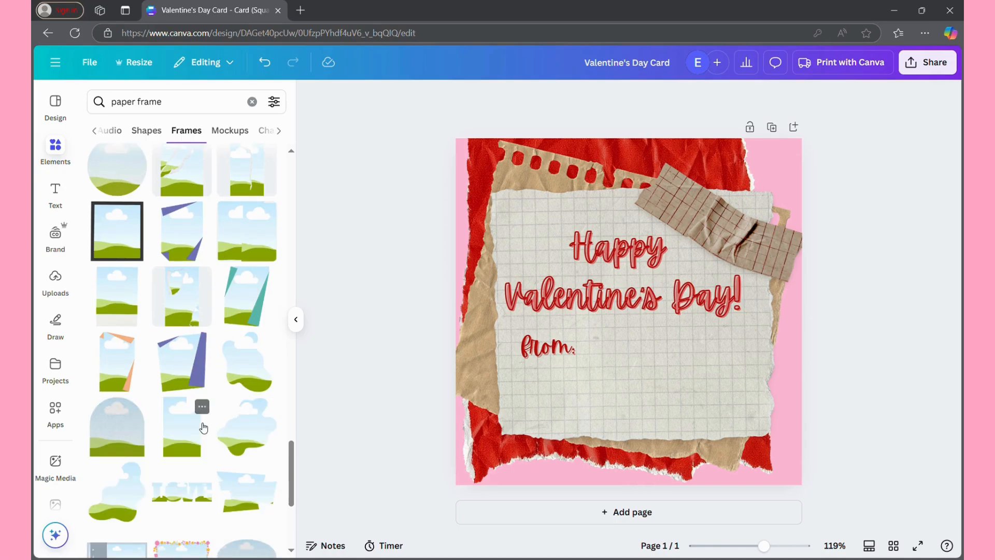
scroll(203, 427, "down", 1)
scroll(203, 428, "down", 5)
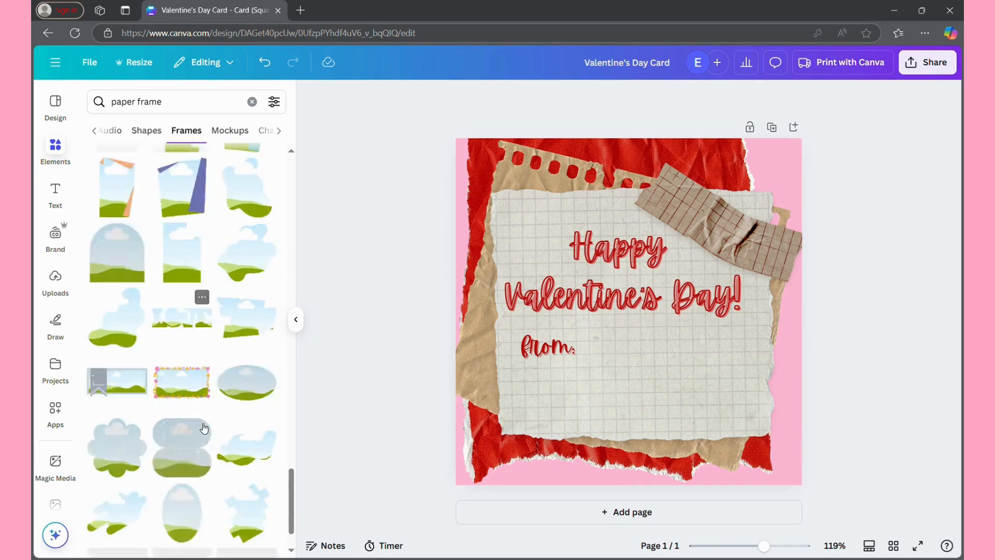
scroll(202, 427, "down", 2)
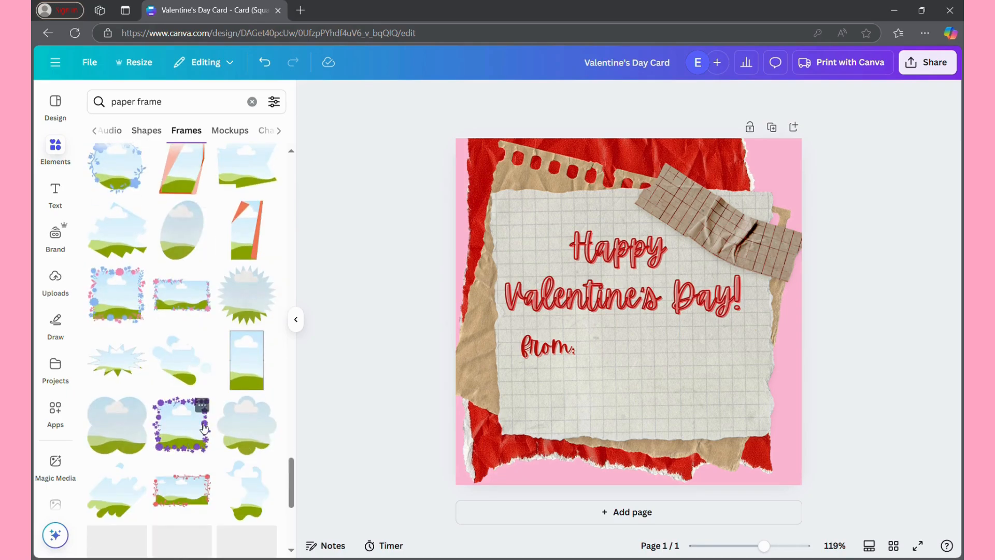
scroll(203, 427, "down", 3)
scroll(204, 428, "down", 5)
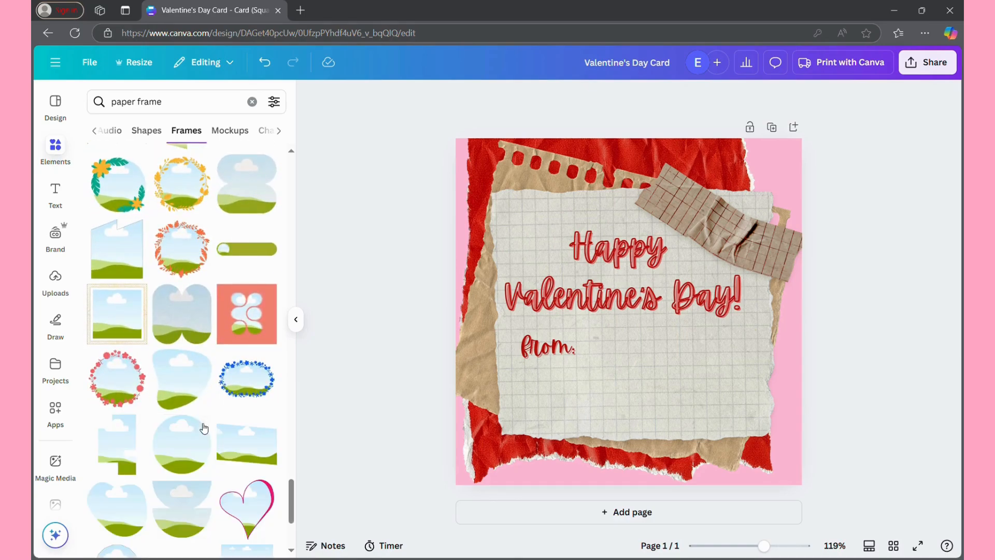
scroll(202, 427, "down", 3)
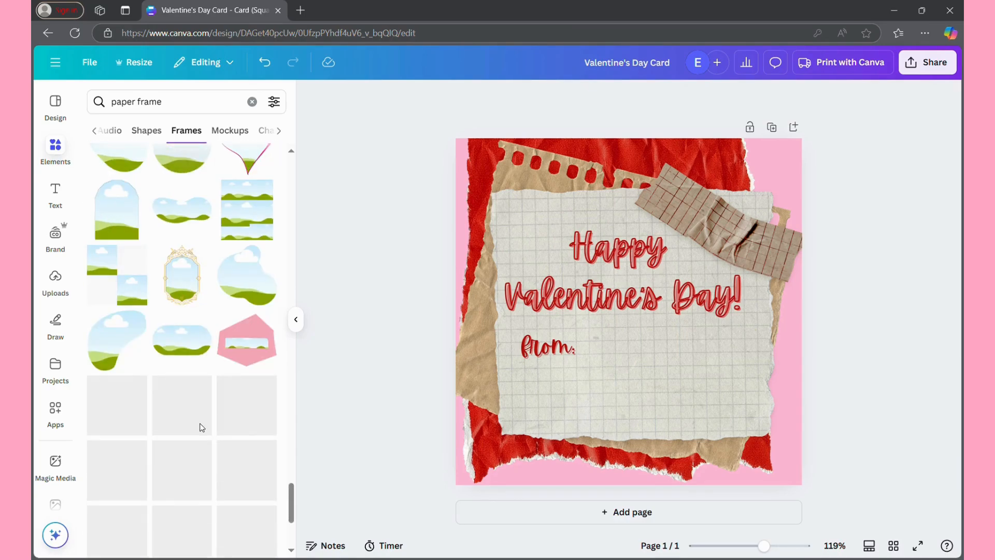
scroll(203, 428, "down", 2)
- Add the wide torn-paper frame from the "Frame" results, move it below the heading, and enlarge it across the lower grid paper
scroll(203, 427, "down", 5)
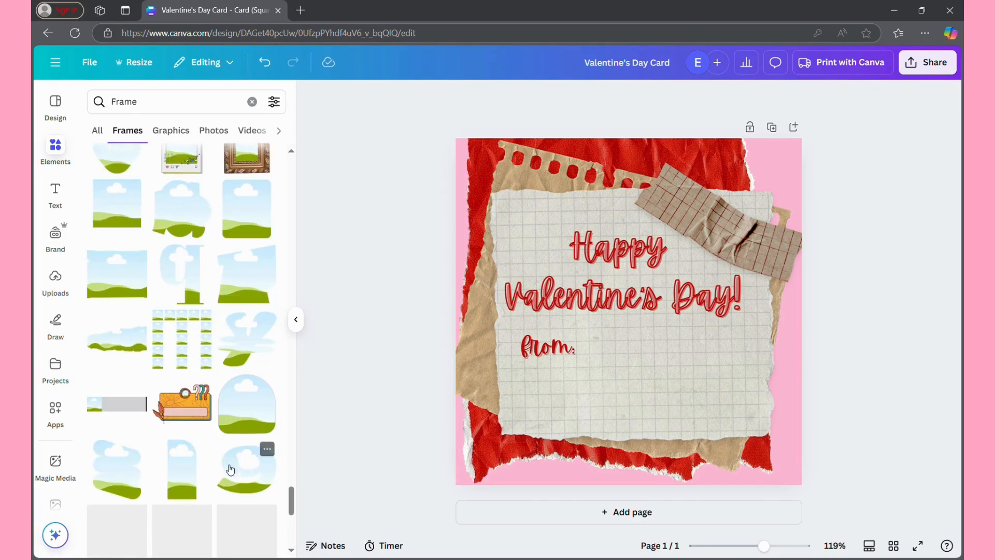
scroll(229, 469, "down", 2)
left_click(112, 262)
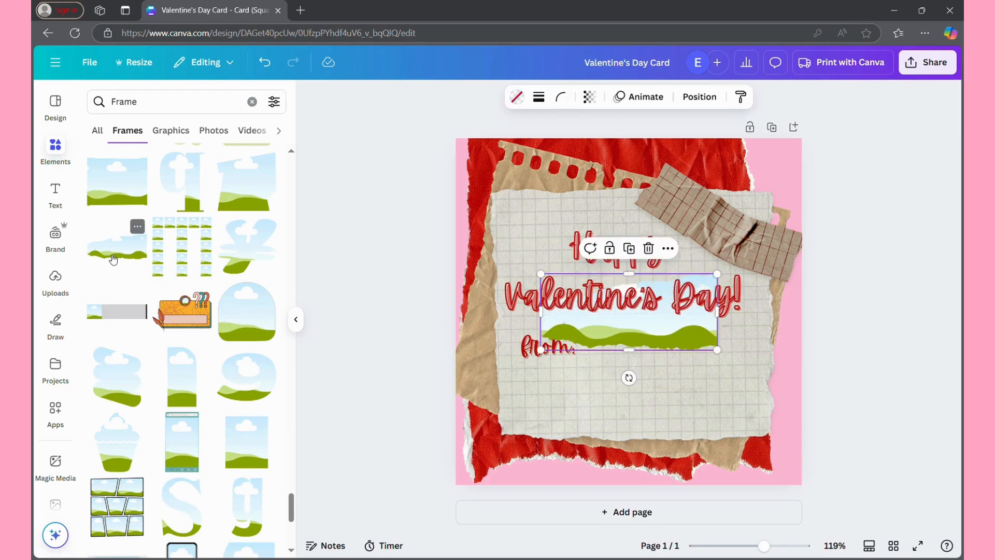
left_click_drag(643, 336, 629, 425)
left_click_drag(703, 352, 757, 330)
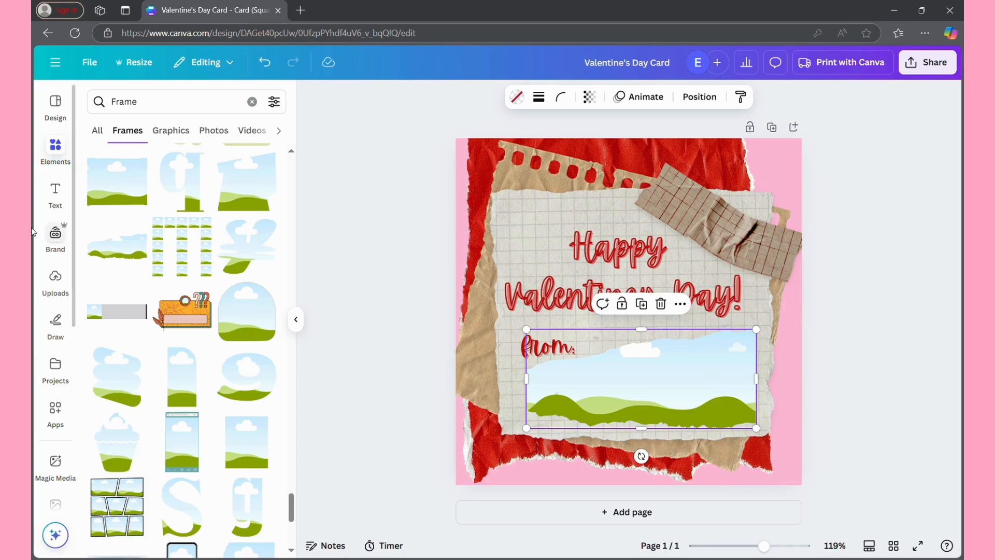
left_click(163, 130)
left_click(207, 131)
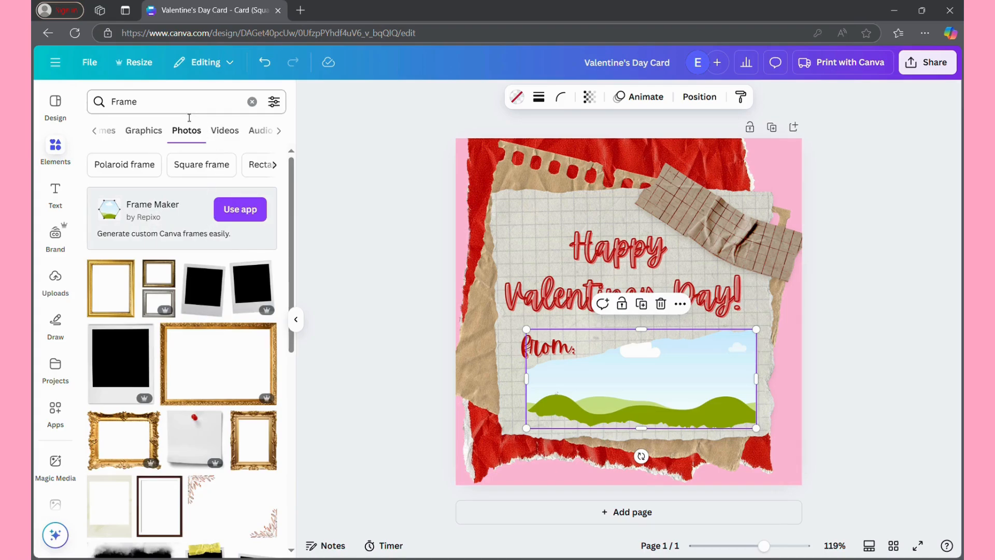
left_click(95, 135)
left_click(96, 132)
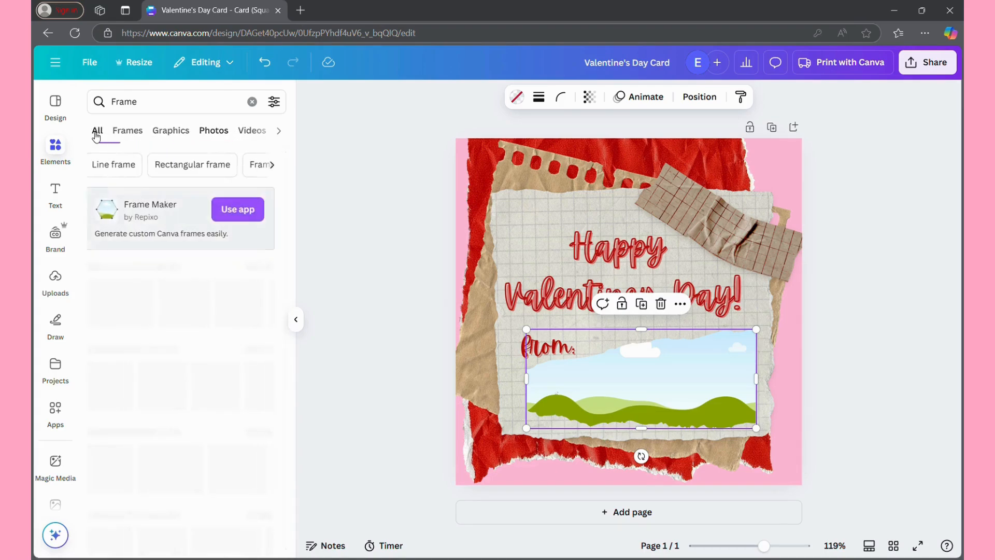
- Find the St. John the Baptist Parish Library logo among the uploaded images and fill the torn-paper frame with it
left_click(55, 280)
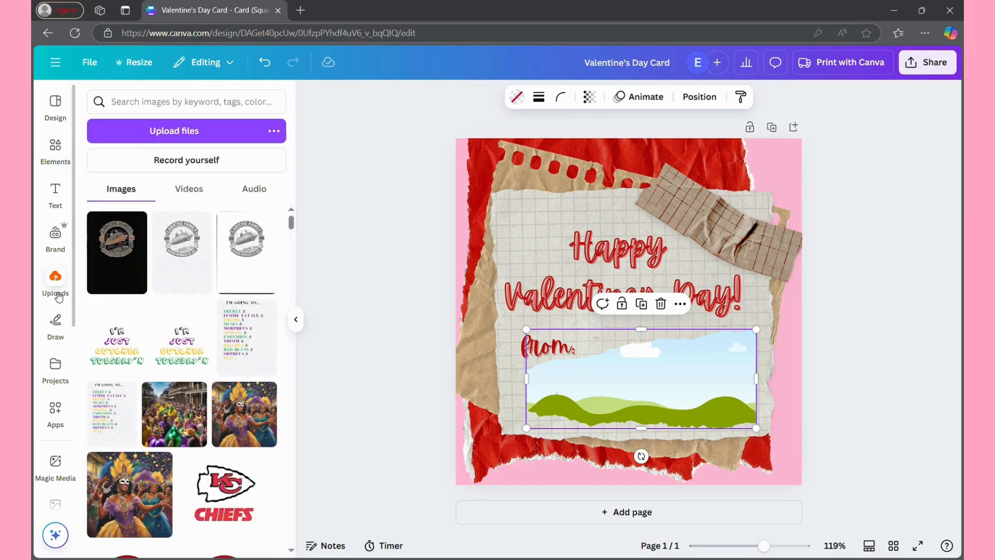
scroll(191, 410, "down", 15)
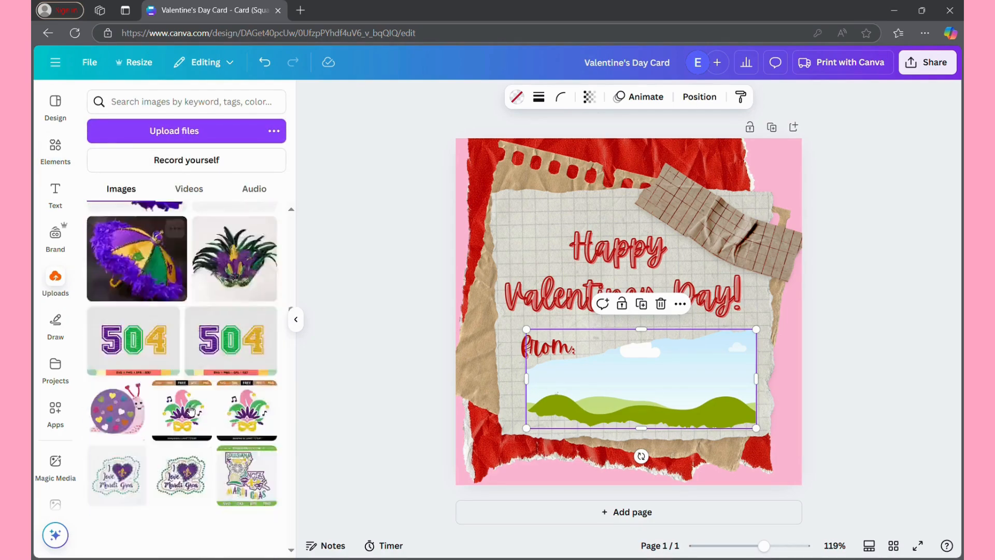
scroll(191, 411, "up", 10)
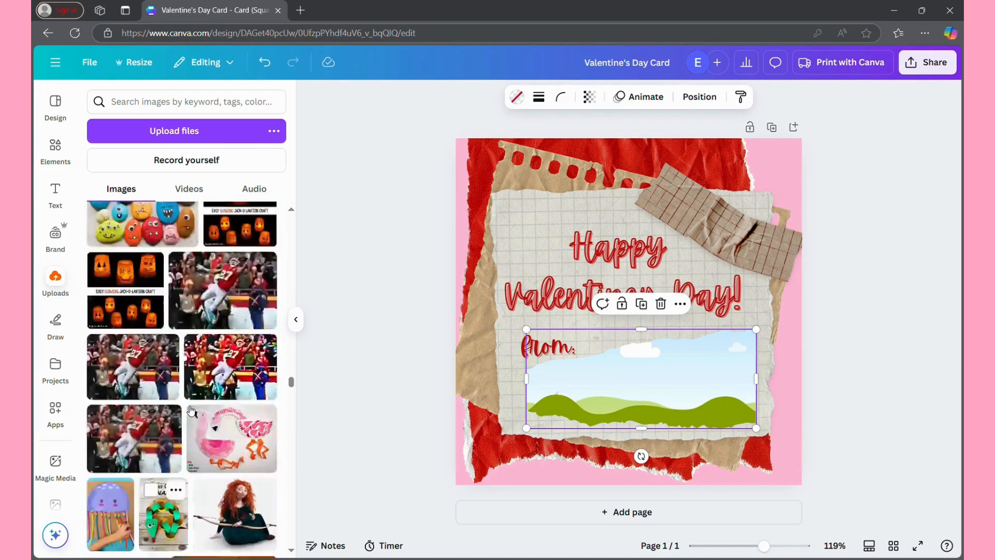
scroll(191, 410, "up", 10)
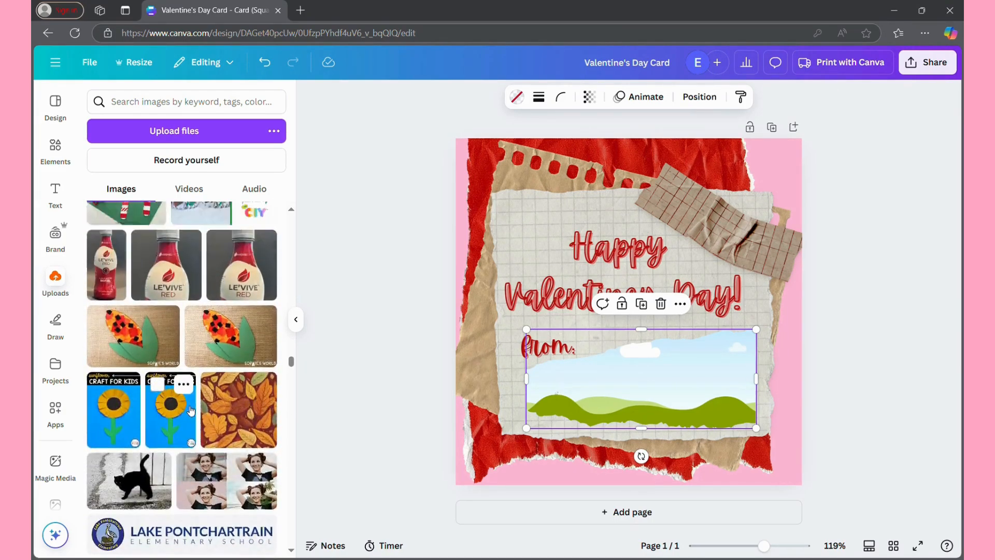
scroll(188, 410, "down", 10)
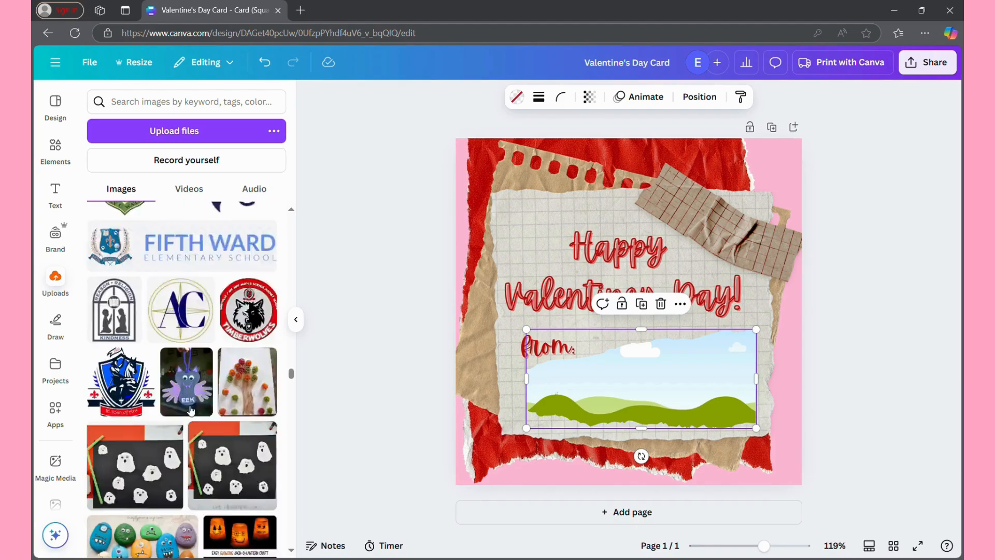
scroll(190, 411, "down", 5)
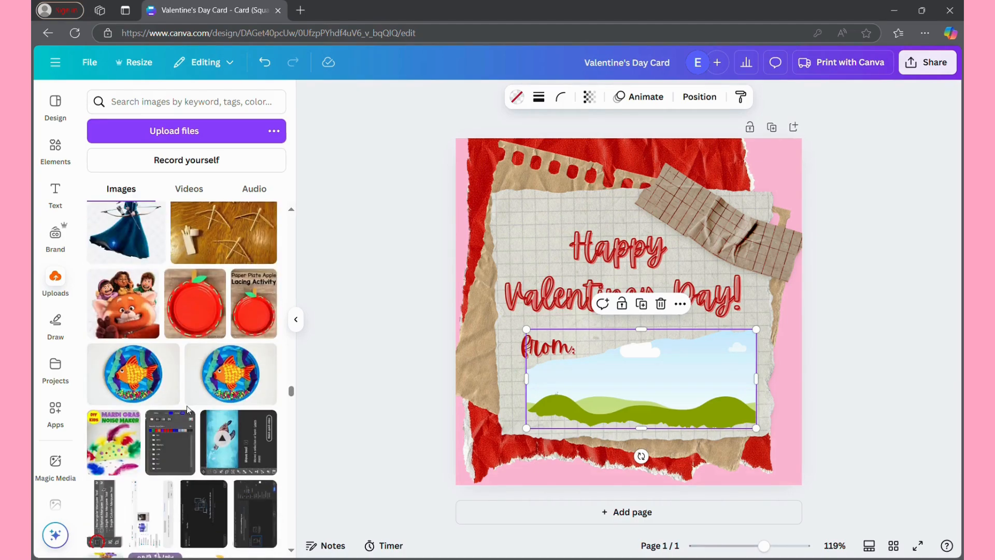
scroll(189, 410, "down", 3)
scroll(188, 410, "down", 5)
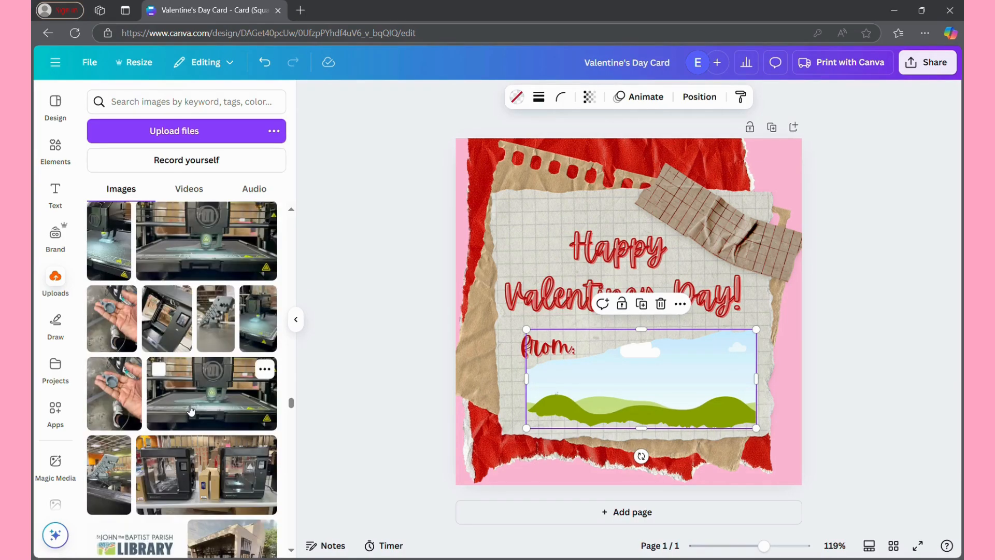
left_click_drag(141, 512, 616, 365)
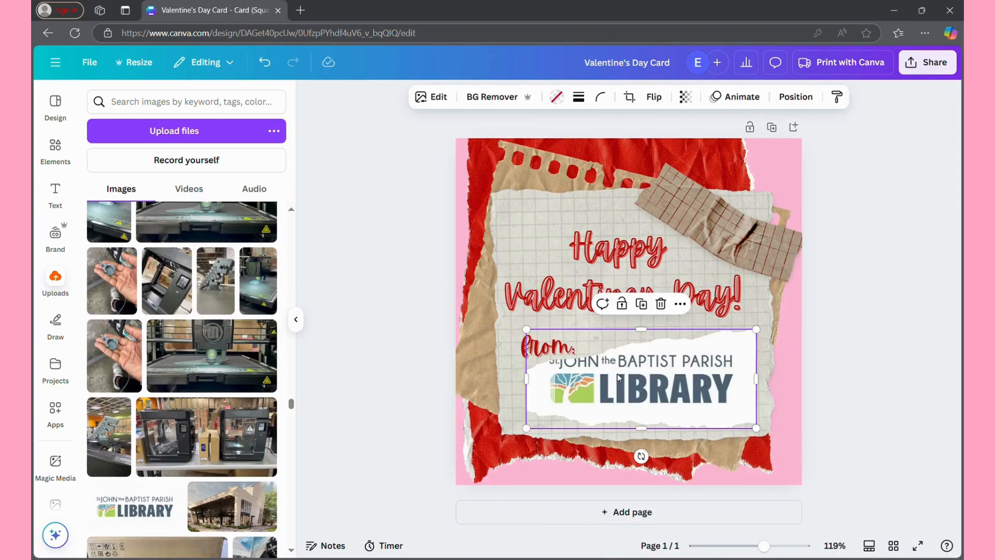
- Shift the library logo slightly downward inside its torn-paper frame, apply the crop, and deselect the frame
double_click(620, 377)
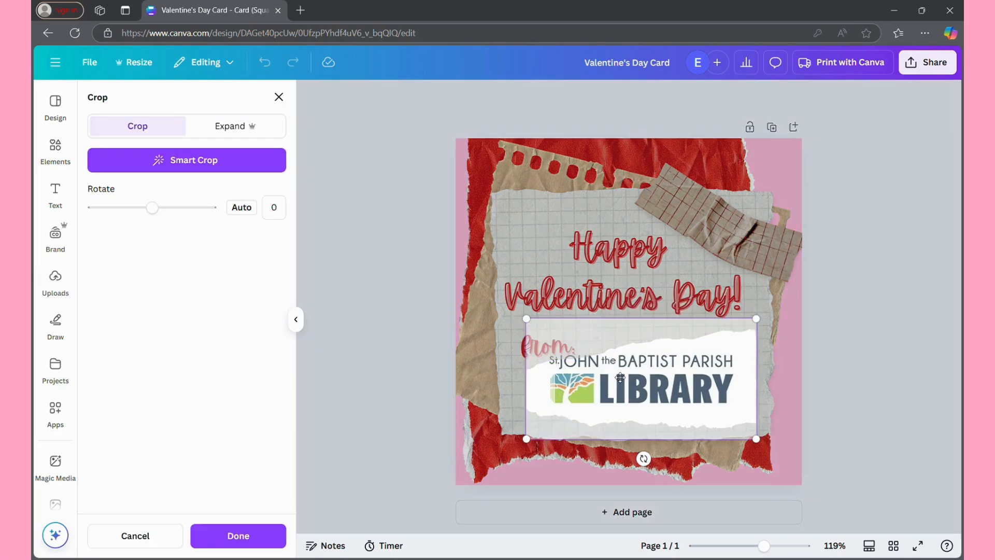
left_click_drag(635, 389, 643, 411)
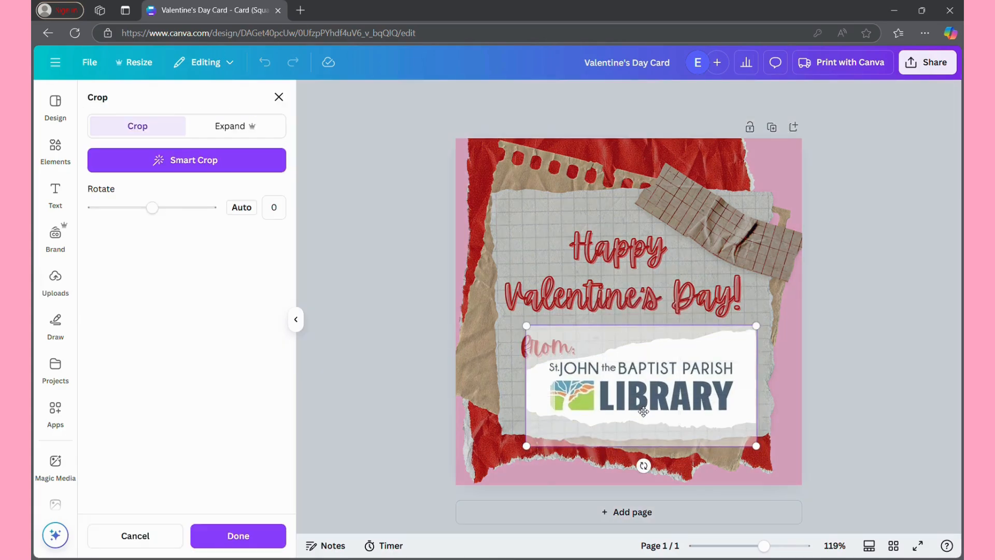
left_click(826, 378)
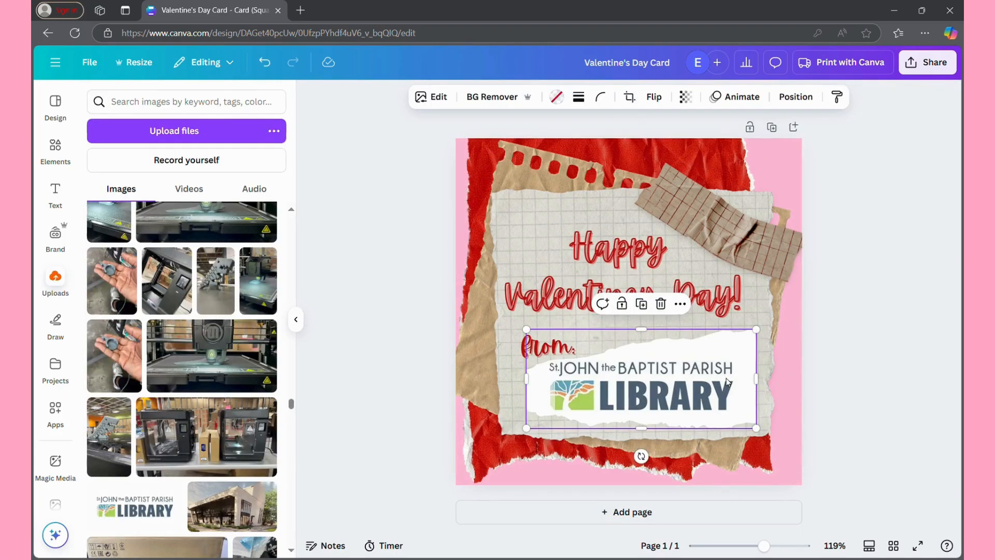
left_click(872, 397)
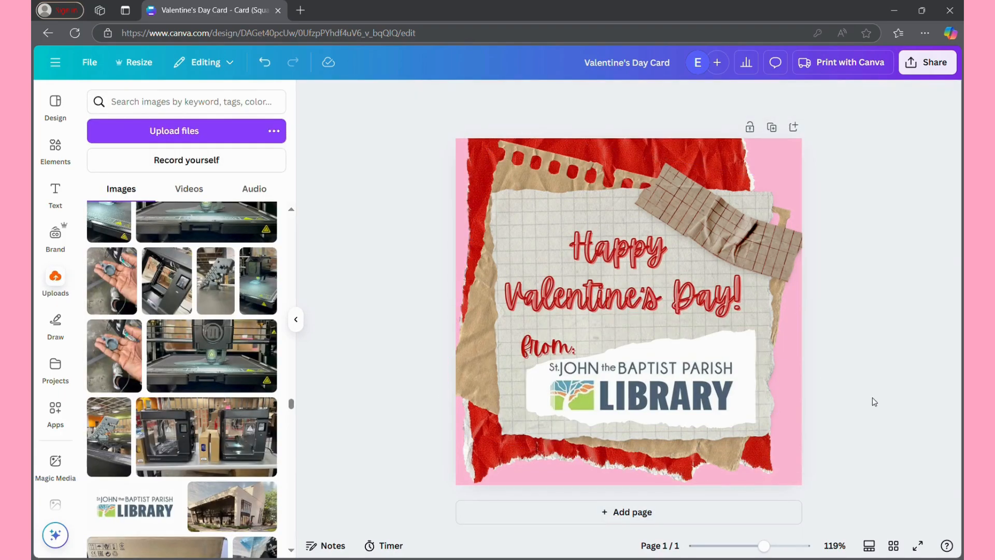
- Shrink the torn-paper library logo frame and move it slightly up so it sits beside the "from:" text
left_click(722, 391)
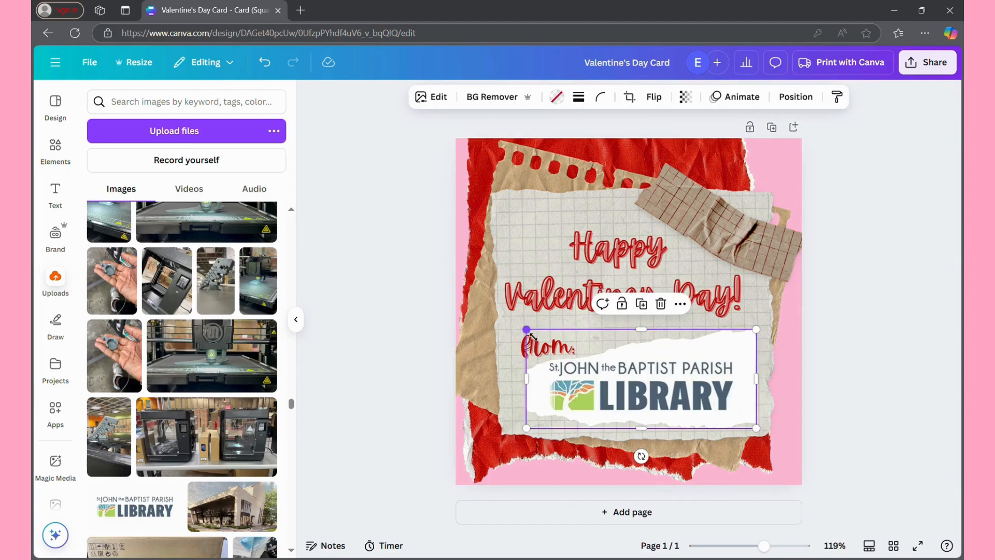
left_click_drag(527, 330, 556, 355)
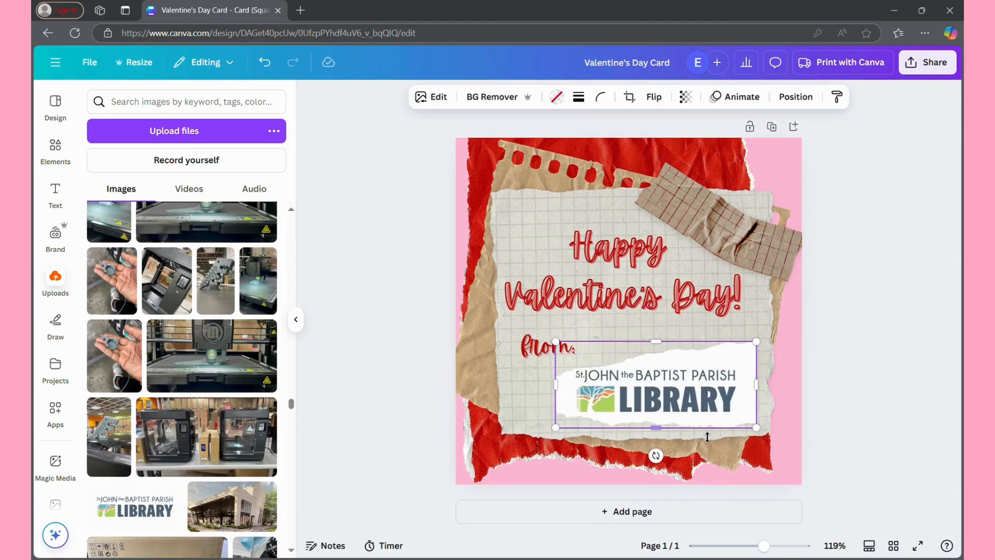
left_click_drag(700, 411, 698, 399)
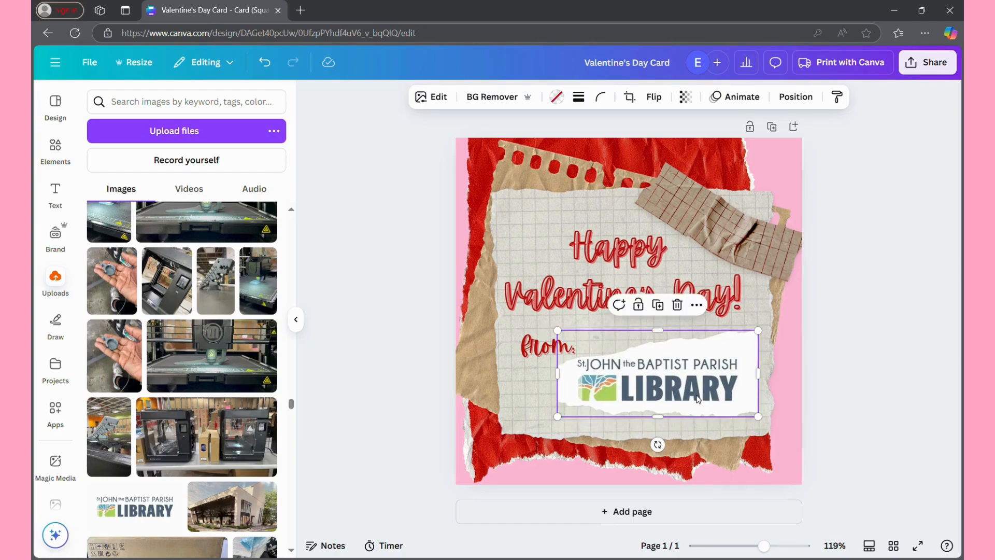
left_click(878, 424)
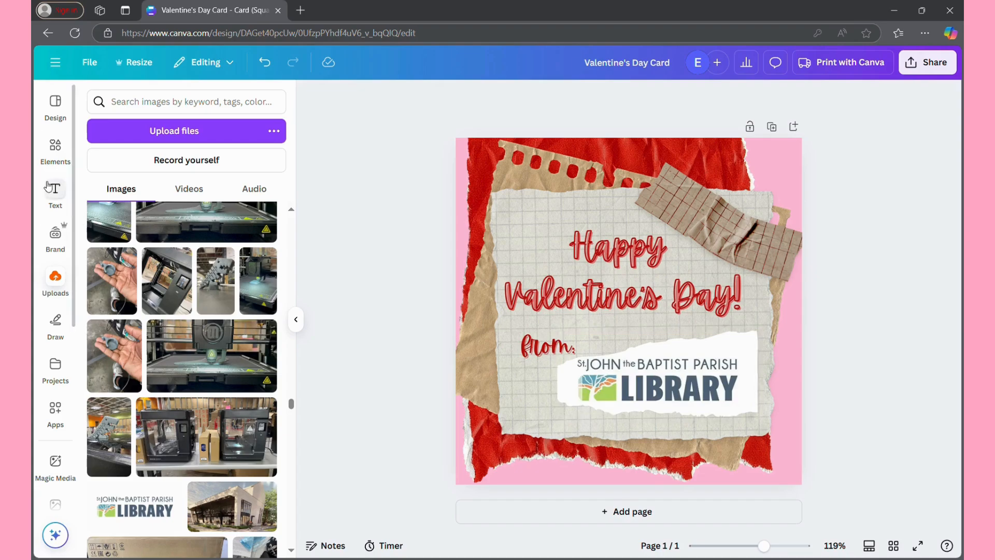
- Search the graphics elements for "heart"
left_click(55, 145)
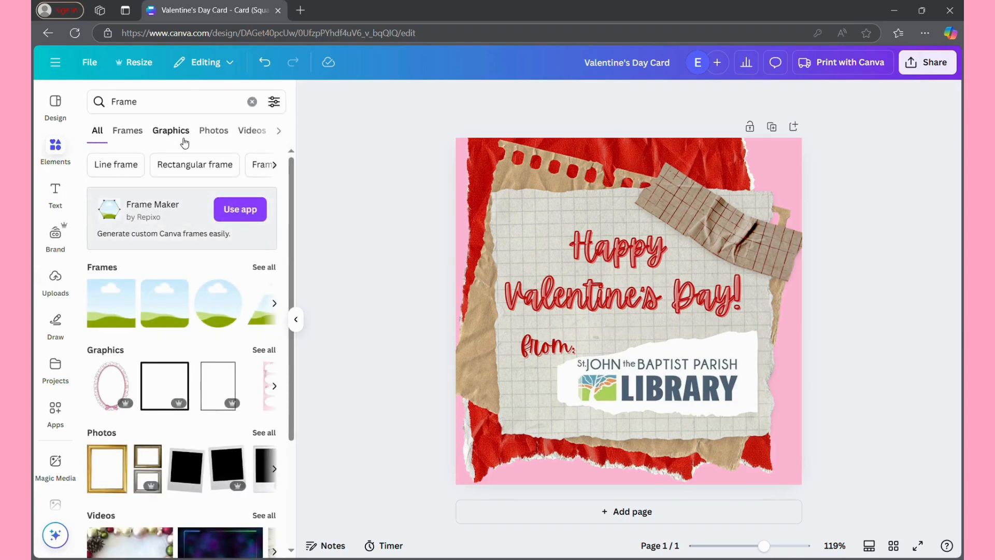
left_click(167, 133)
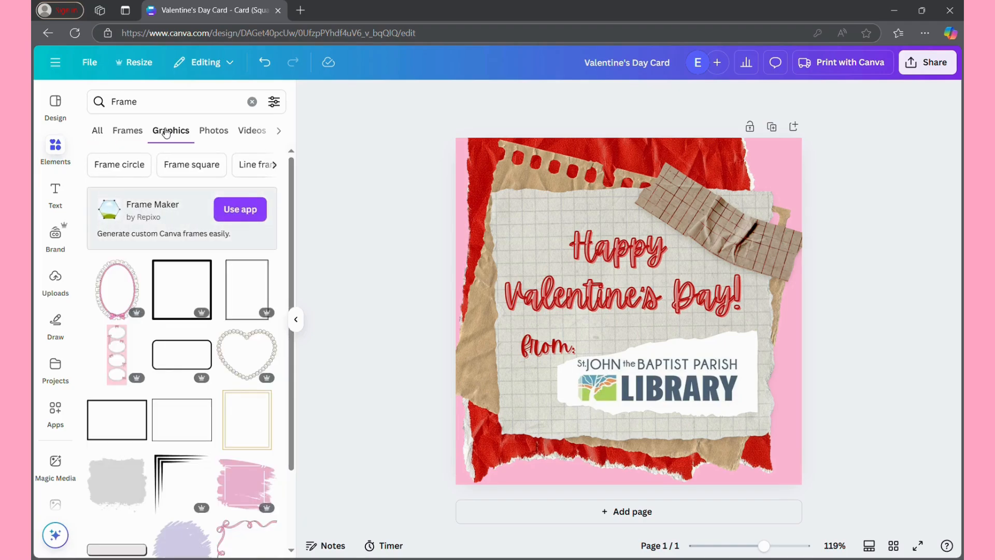
left_click(185, 109)
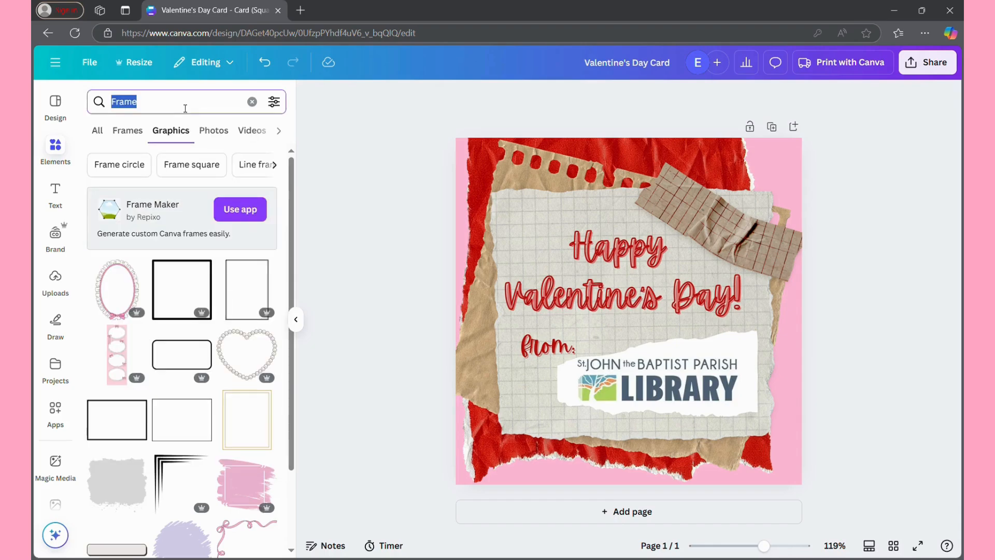
key("BackSpace")
type("j")
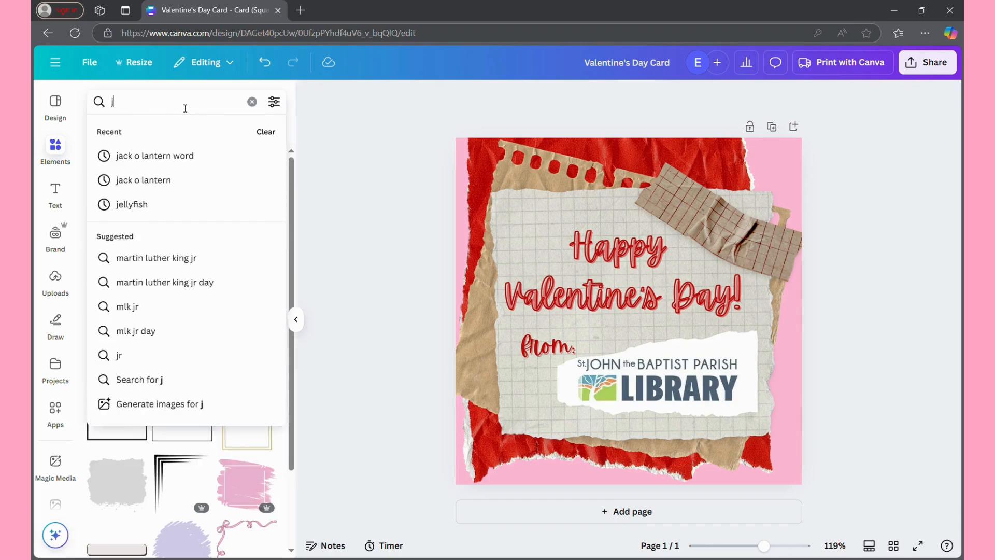
key("BackSpace")
type("hea")
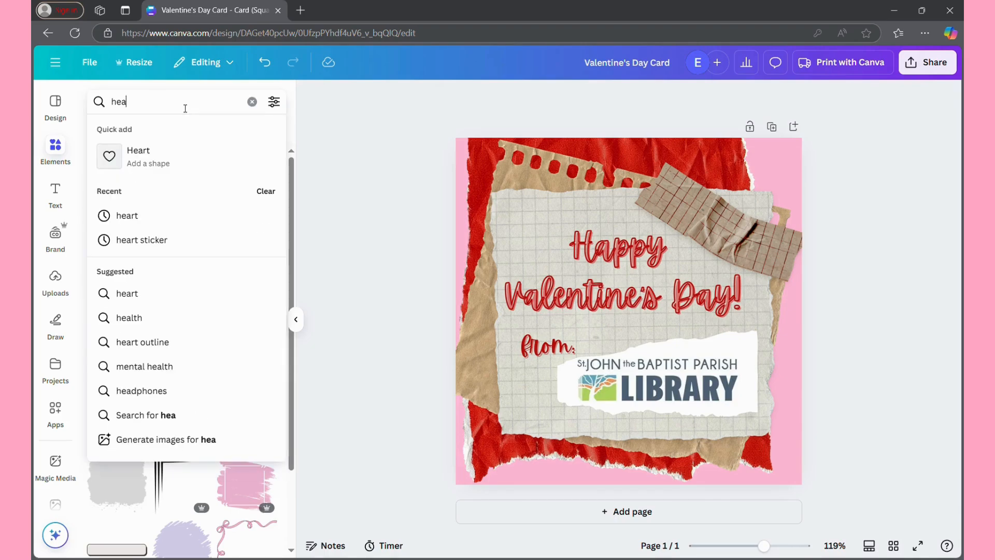
type("rts")
key("BackSpace")
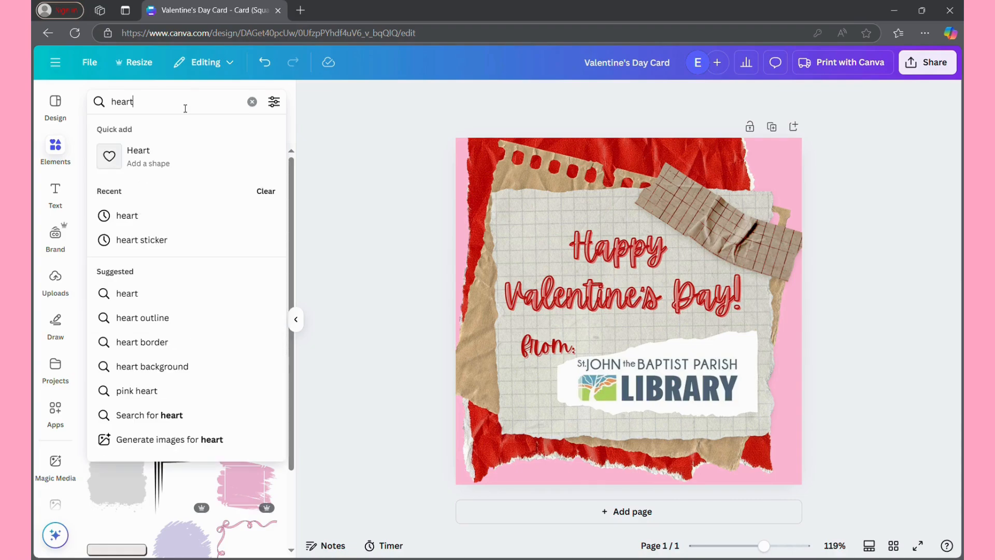
key("Return")
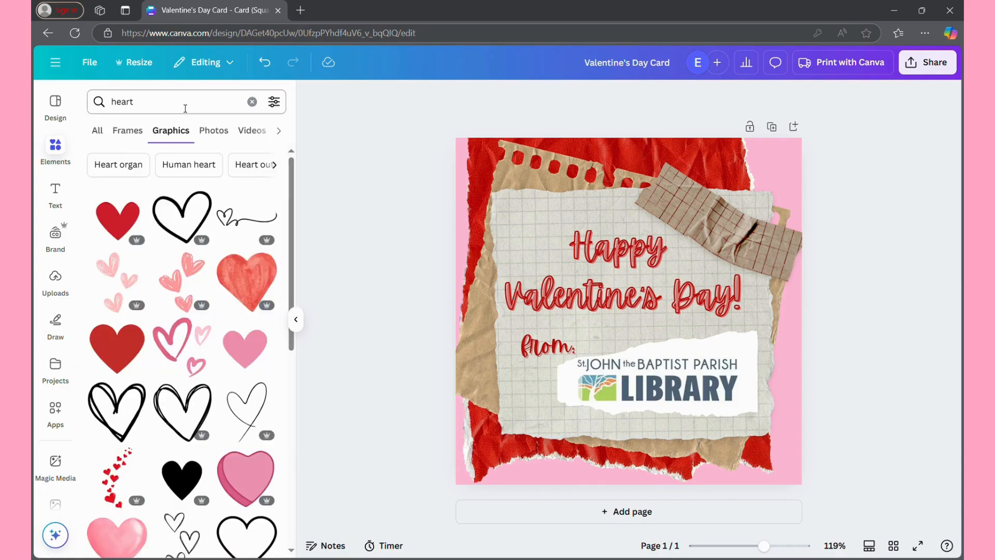
- Add the cluster of three pink hearts, shrink it, place it in the grid paper's upper-left corner, and tilt it clockwise
left_click(185, 274)
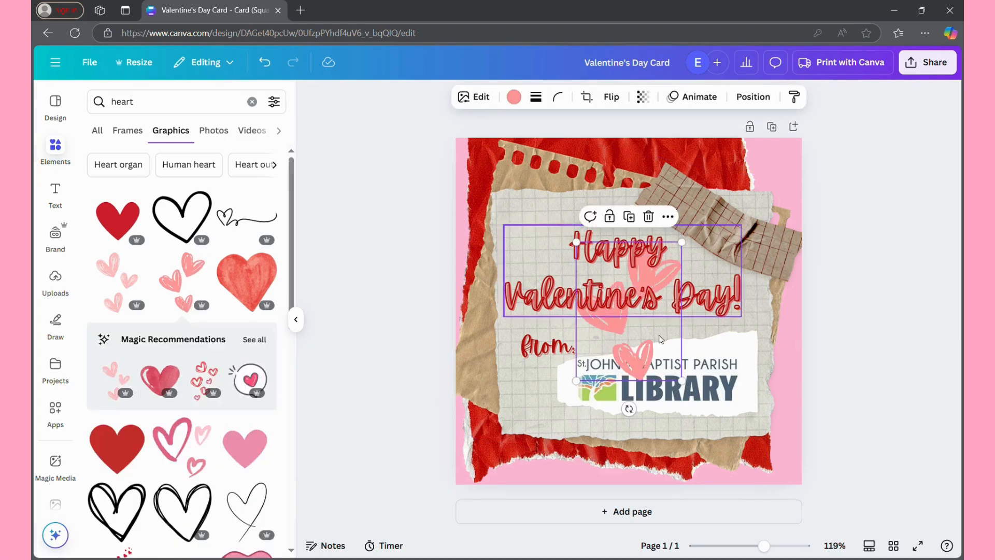
left_click_drag(681, 381, 621, 339)
left_click_drag(600, 279, 524, 235)
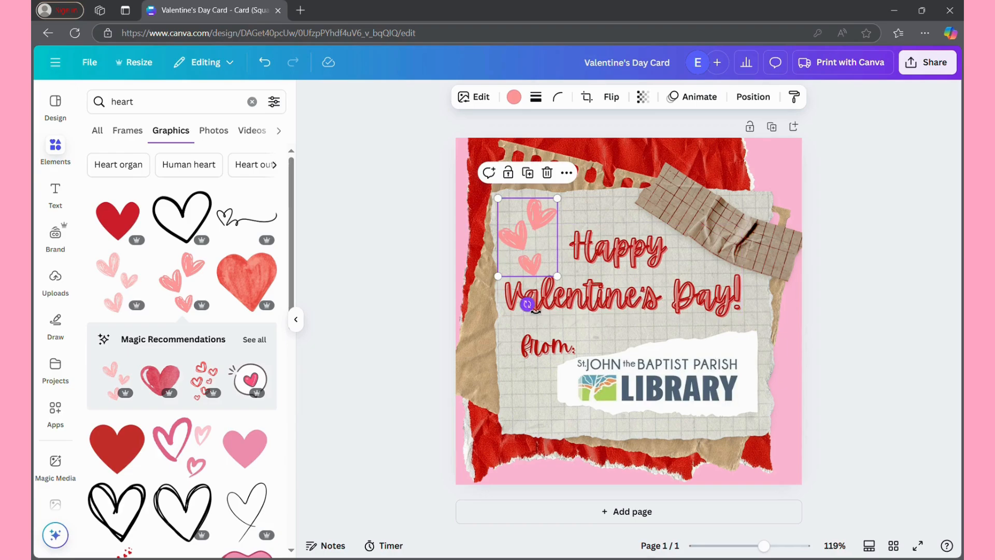
left_click_drag(529, 306, 503, 305)
left_click(841, 295)
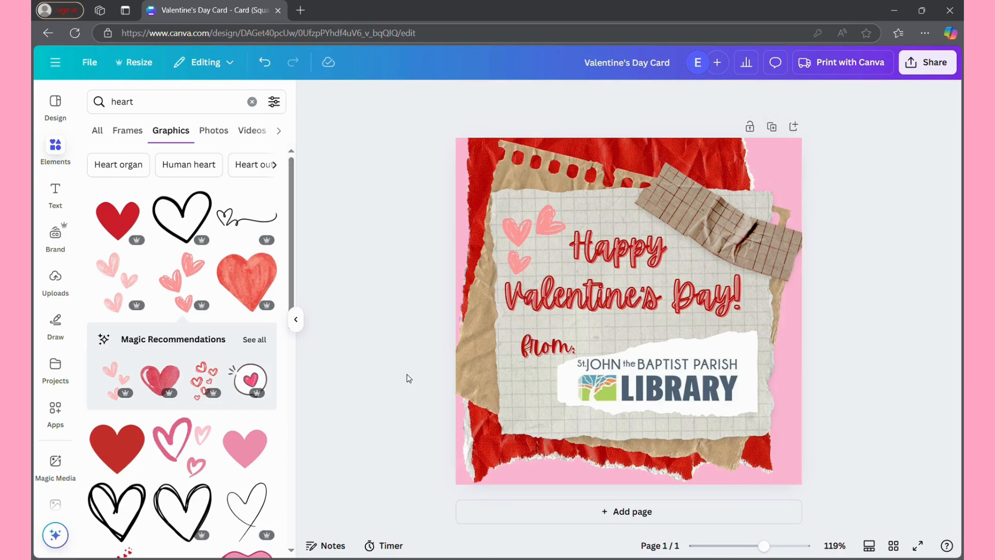
- Add the scribbled black heart, shrink it onto the plaid tape, and lower its opacity
scroll(136, 492, "down", 5)
left_click(247, 415)
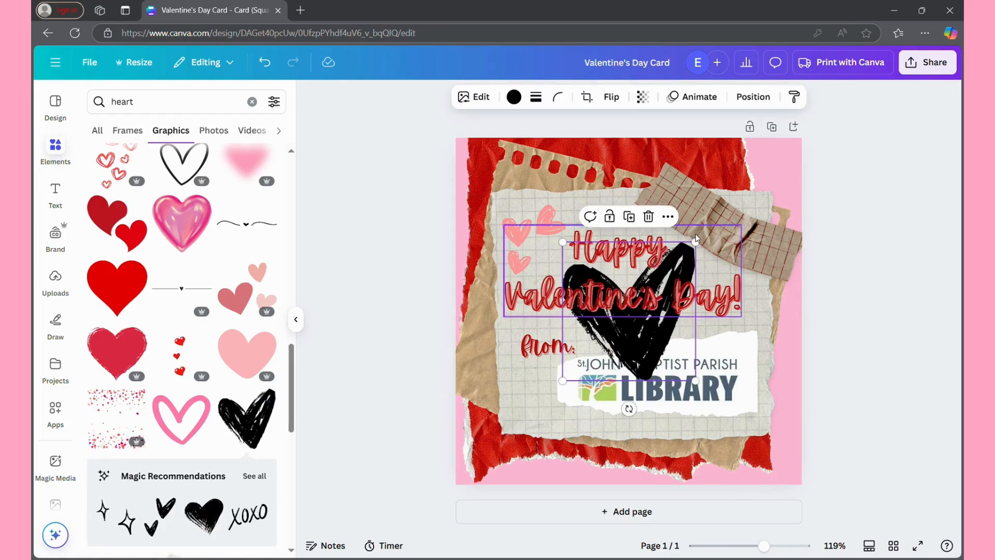
mouse_move(696, 242)
left_mouse_down()
mouse_move(631, 339)
mouse_move(741, 298)
mouse_move(726, 409)
mouse_move(555, 429)
mouse_move(539, 410)
mouse_move(581, 264)
mouse_move(695, 181)
mouse_move(725, 244)
left_mouse_up()
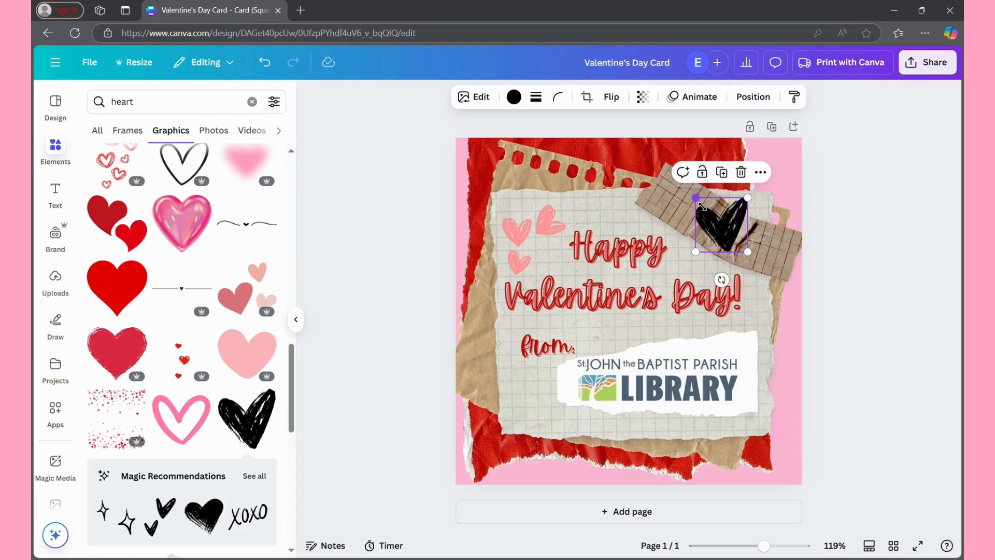
left_click_drag(704, 207, 716, 202)
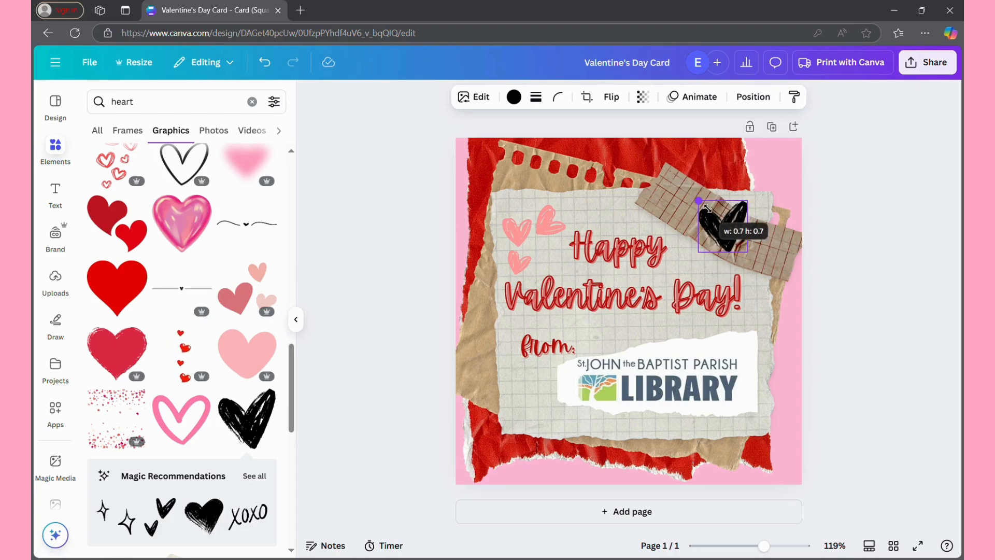
left_click(643, 97)
left_click_drag(641, 147, 664, 150)
key("Escape")
- Add the handwritten black "XOXO" graphic from the recommendations and move it over the card's lower-right area
scroll(204, 203, "down", 6)
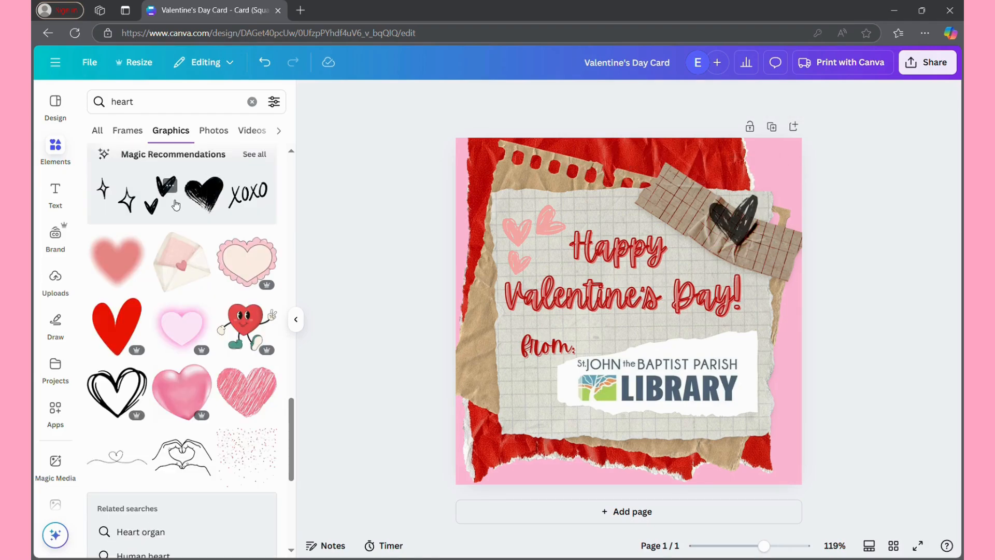
left_click(255, 202)
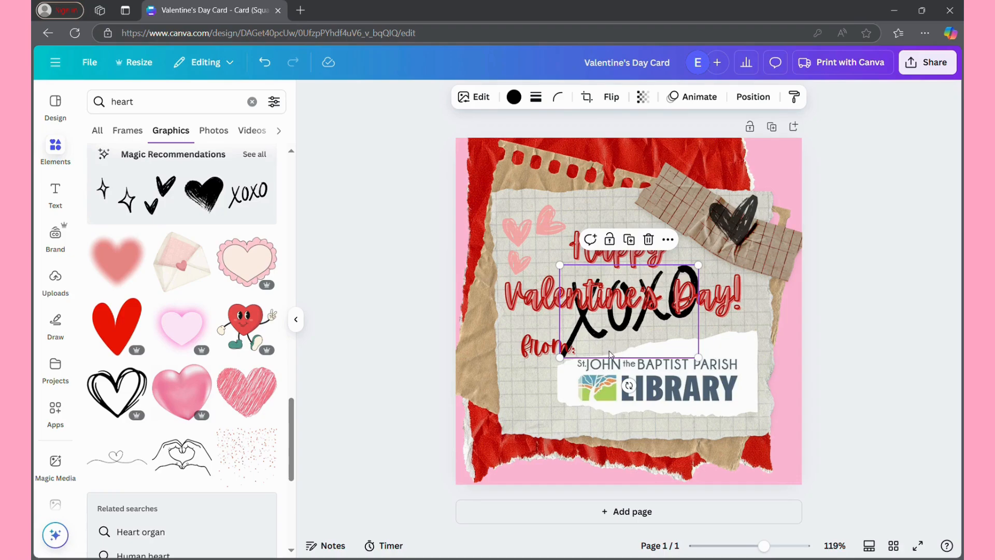
left_click_drag(611, 355, 673, 471)
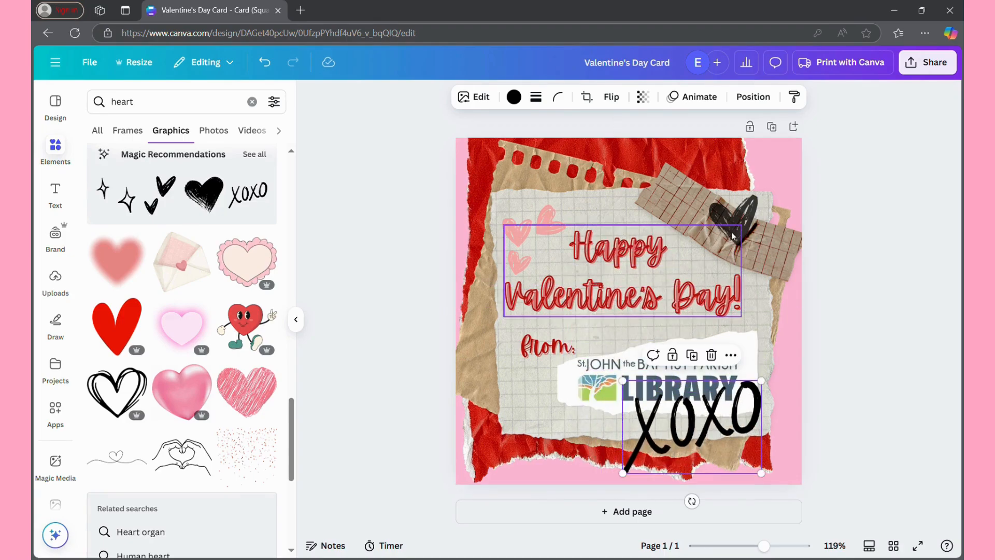
- Delete the black heart from the plaid tape and place the "XOXO" graphic there instead, shrunk and rotated to follow the tape
left_click(746, 218)
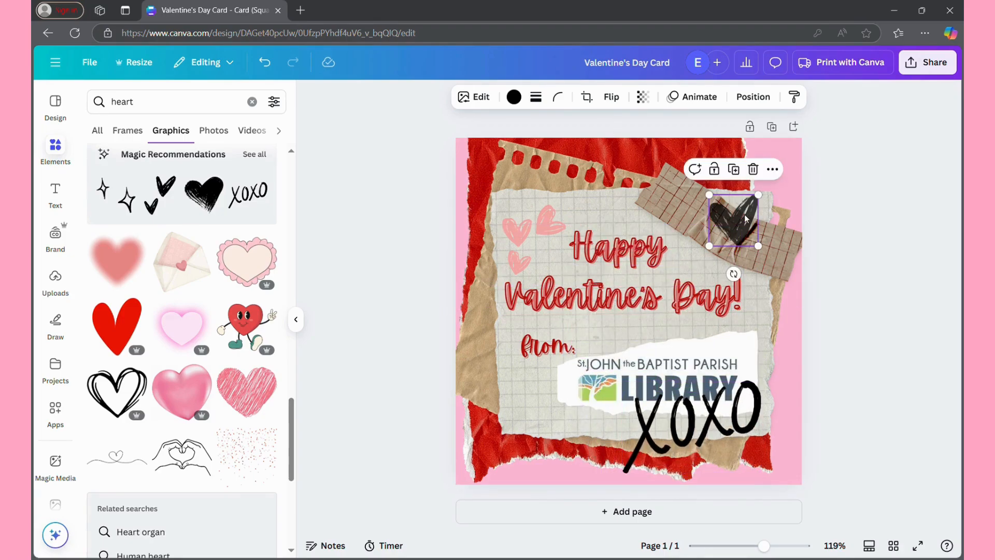
left_click(756, 172)
left_click_drag(700, 426, 706, 215)
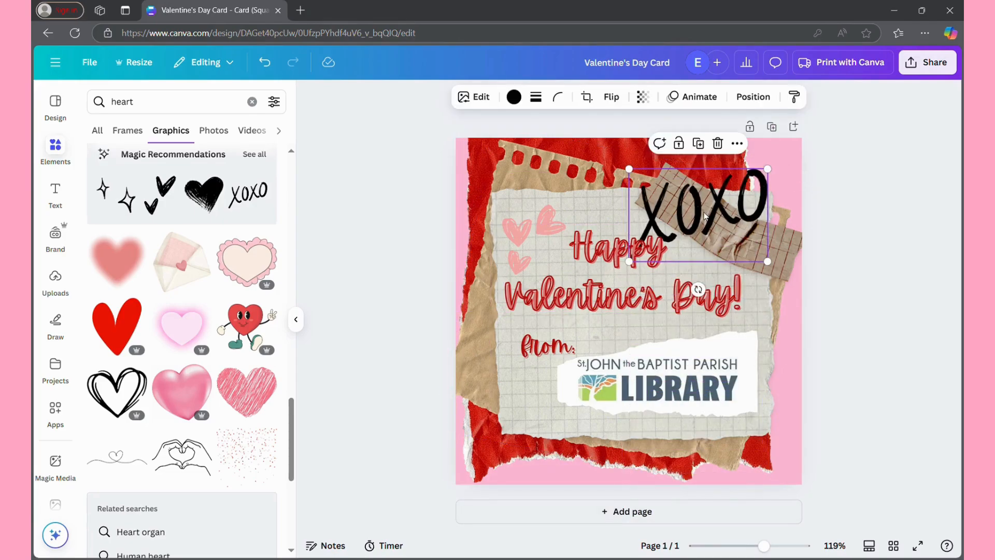
left_click_drag(698, 290, 663, 280)
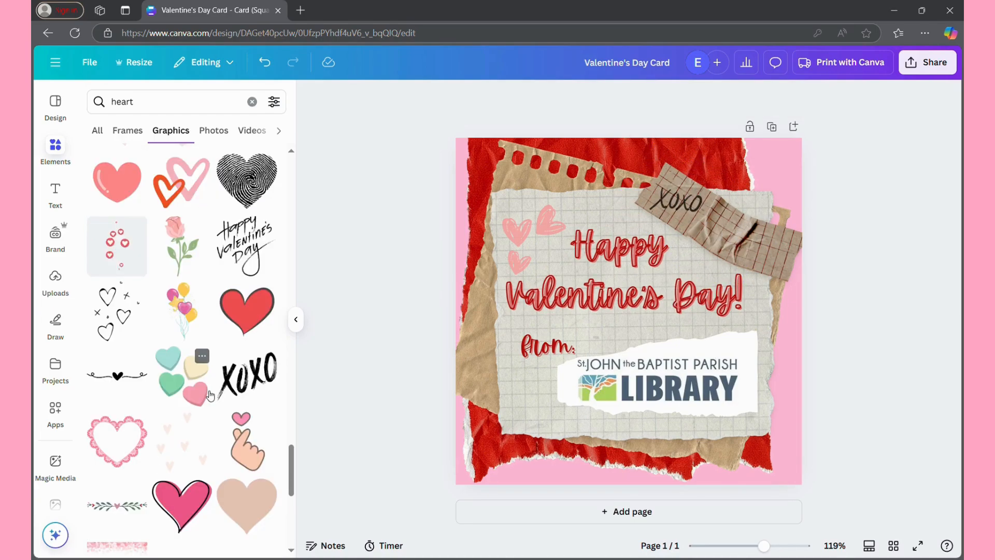
- Add the overlapping orange and pink heart outlines, shrink them, and place them at the grid paper's lower-right corner over the logo frame's edge
left_click(181, 179)
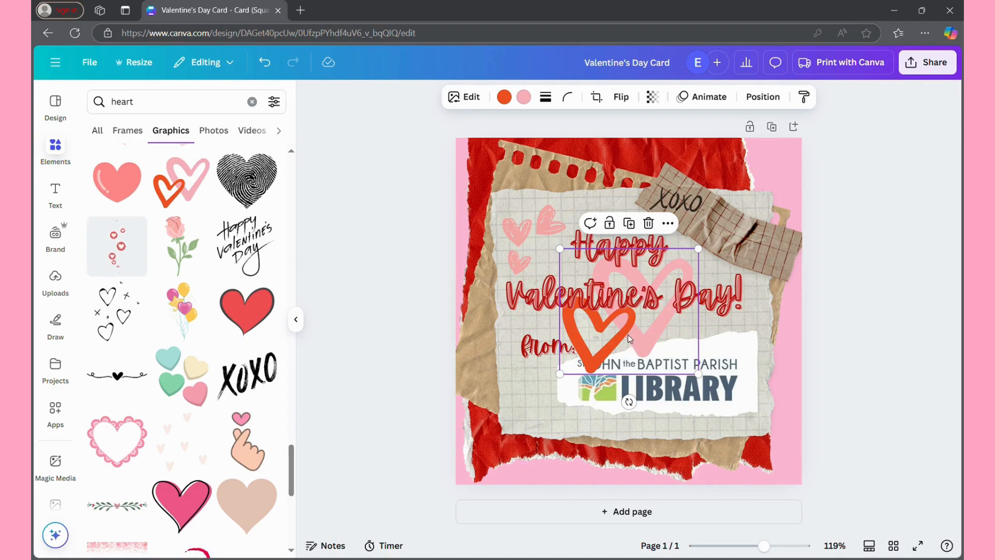
left_click_drag(633, 340, 736, 422)
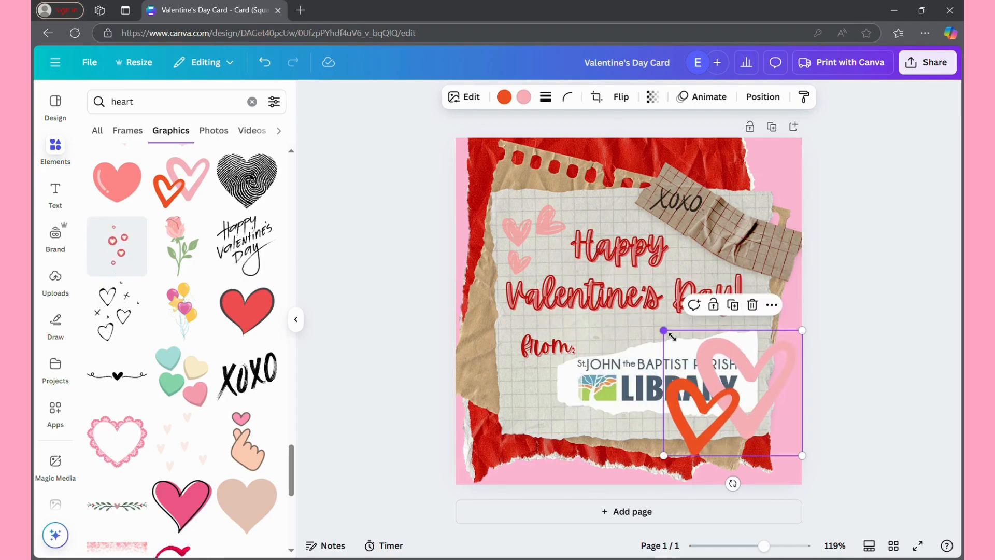
left_click_drag(664, 331, 752, 399)
left_click_drag(801, 431, 775, 409)
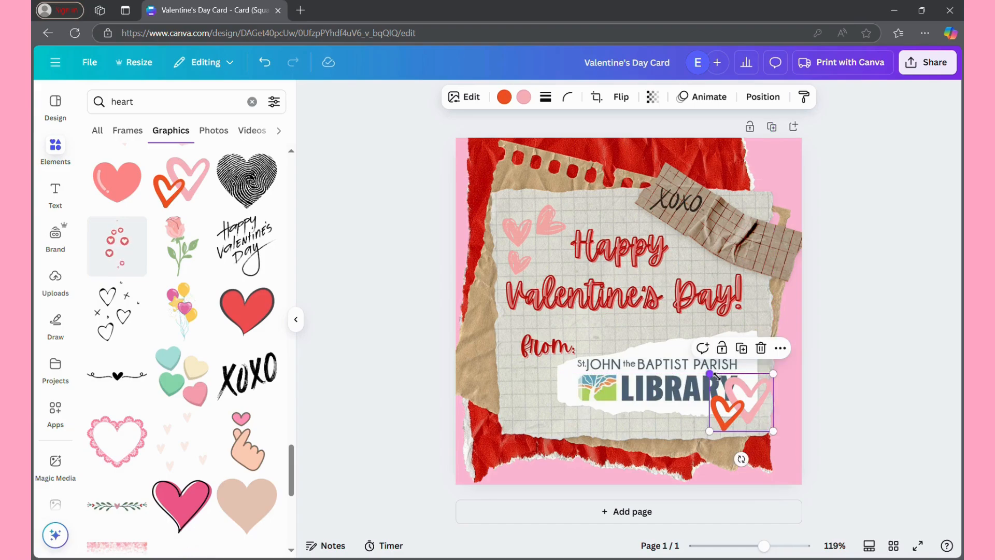
left_click_drag(717, 375, 723, 385)
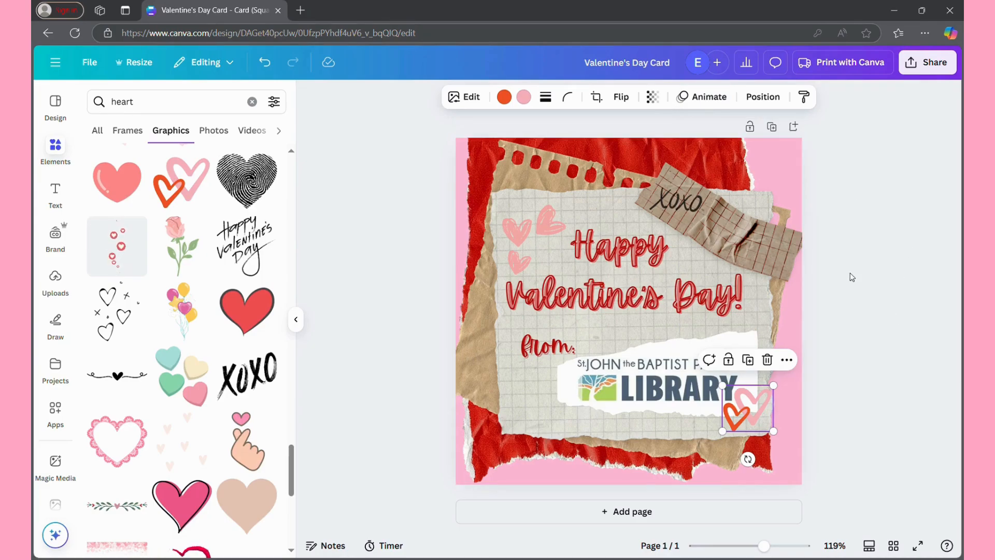
left_click(832, 249)
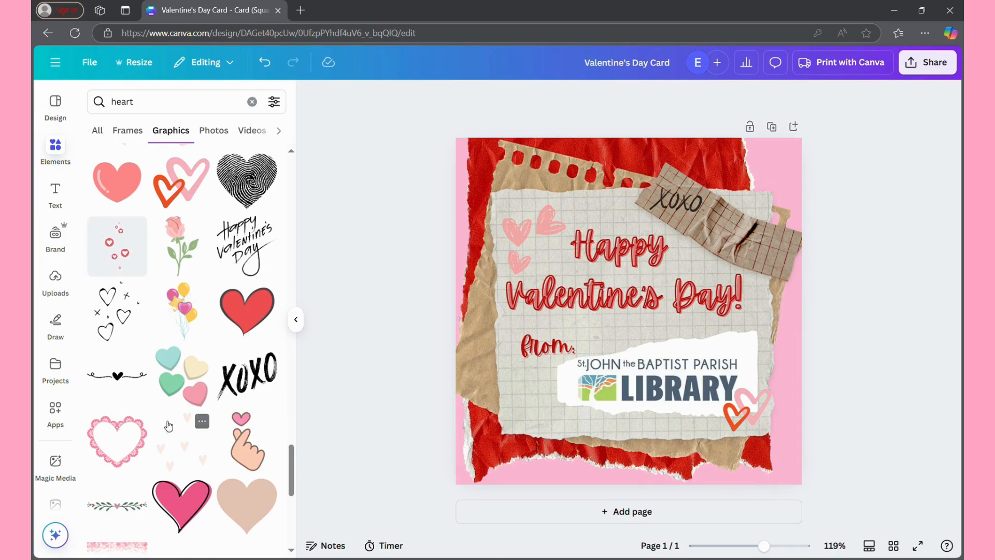
- Look through more heart graphics, and search the graphics for "books"
scroll(168, 426, "down", 5)
double_click(172, 101)
type("l")
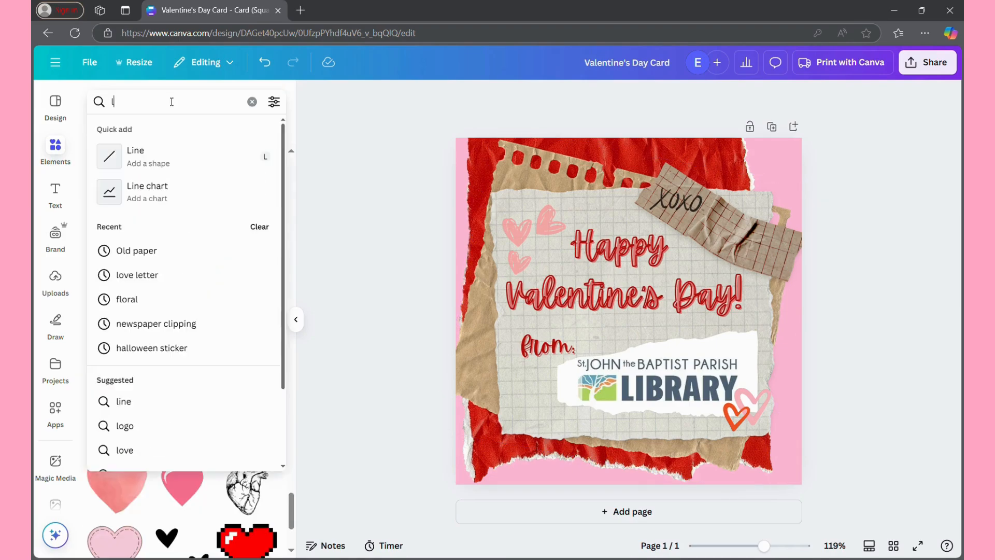
key("BackSpace")
type("books")
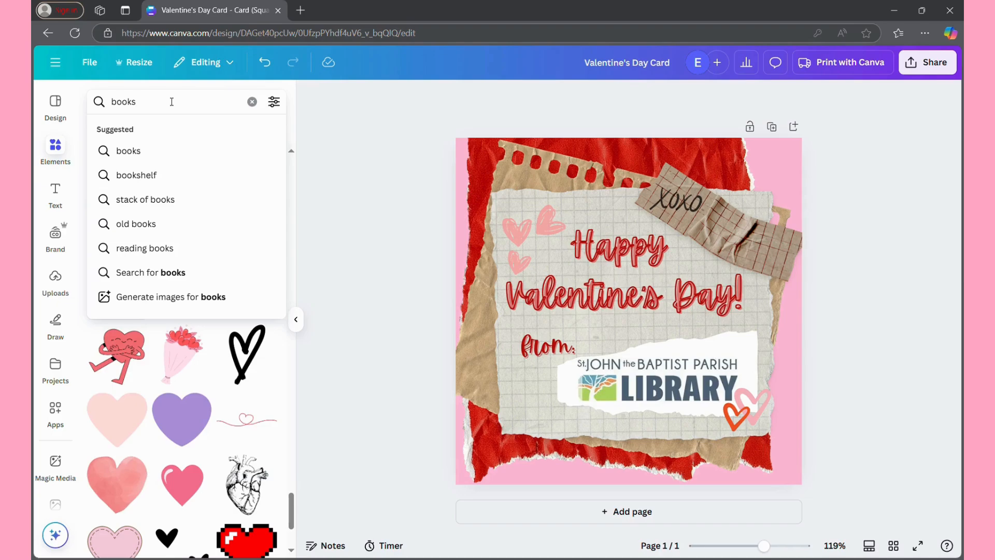
key("Return")
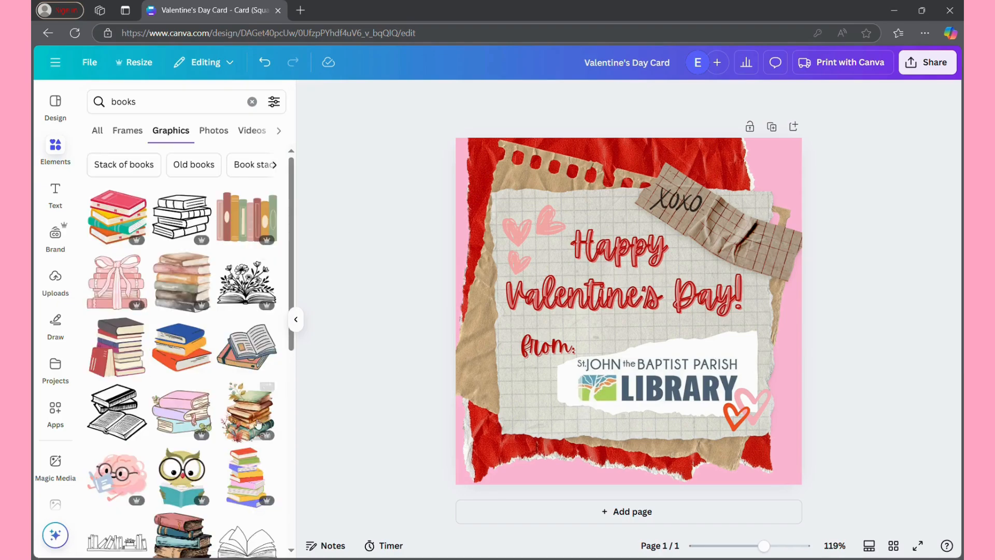
- Add the brown ticket graphic with an open book, try it in the card's lower-left corner, and undo the move
scroll(196, 447, "down", 10)
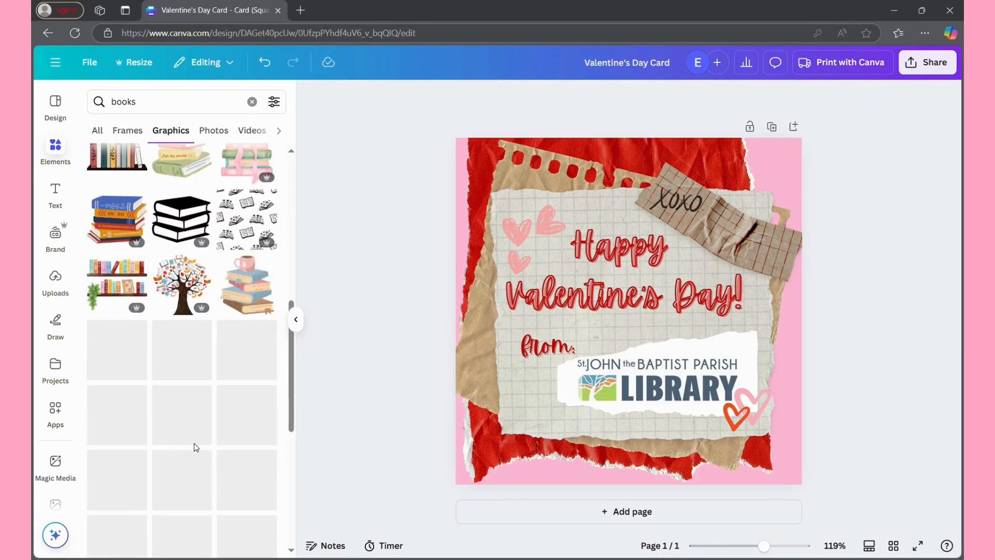
scroll(196, 447, "down", 1)
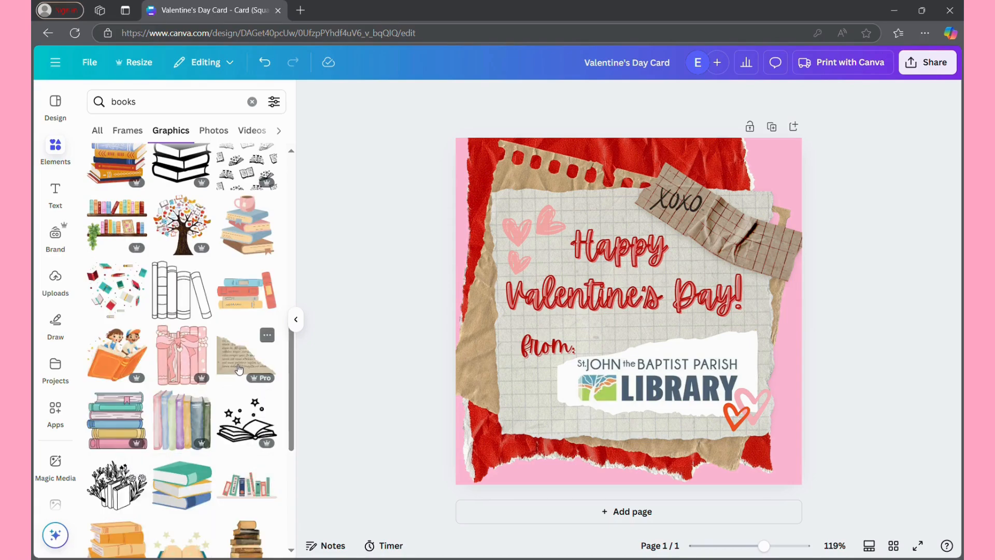
scroll(223, 433, "down", 3)
scroll(222, 433, "down", 3)
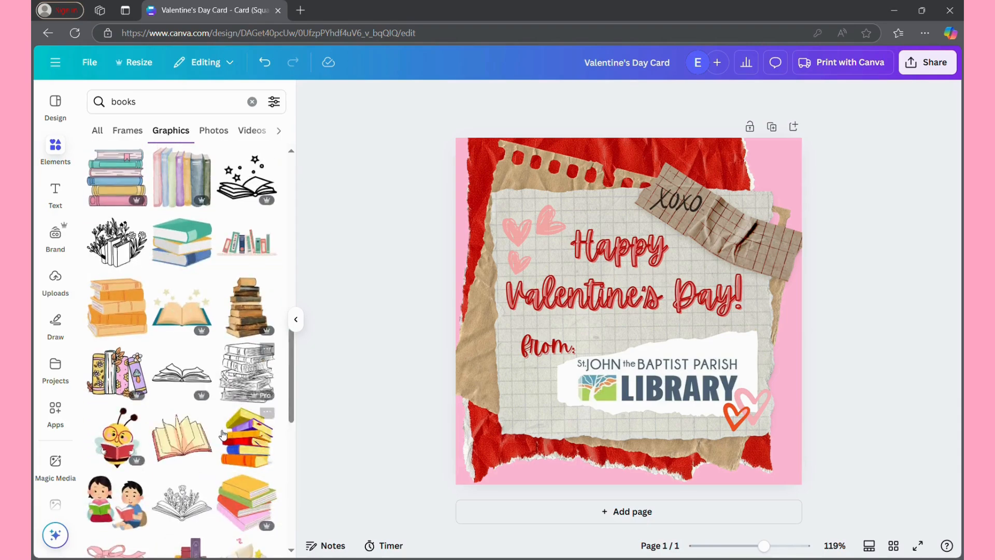
scroll(223, 433, "down", 3)
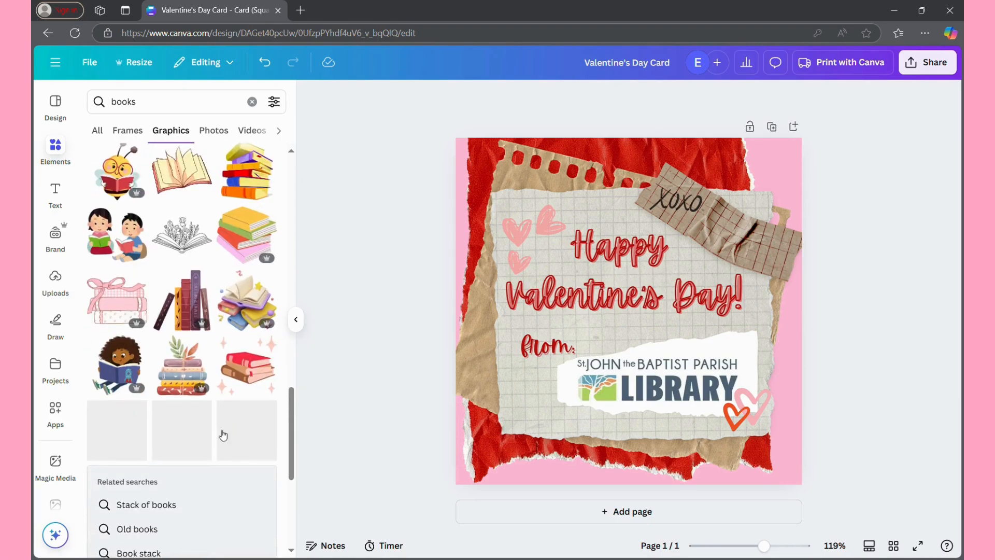
scroll(223, 433, "down", 1)
scroll(223, 433, "down", 7)
left_click(246, 253)
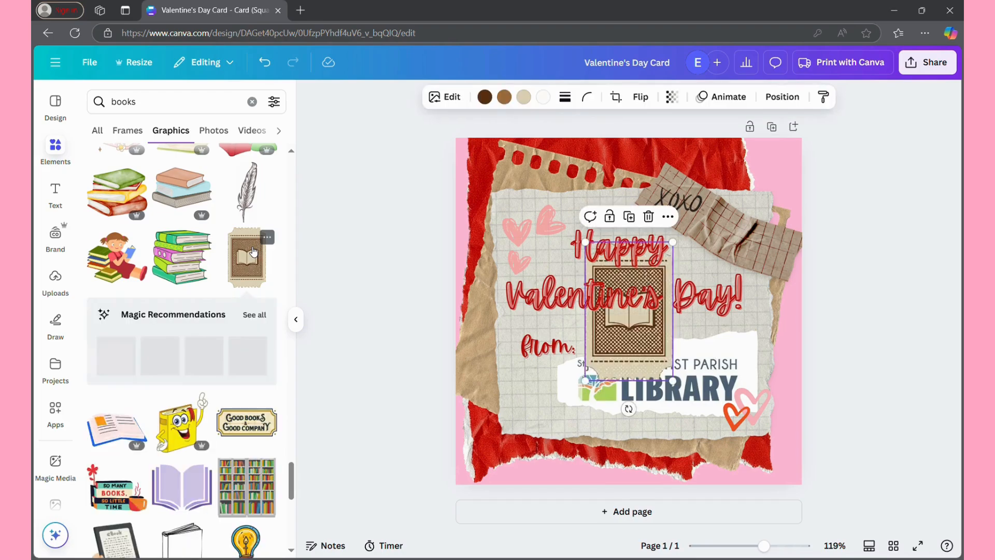
left_click_drag(620, 326, 501, 443)
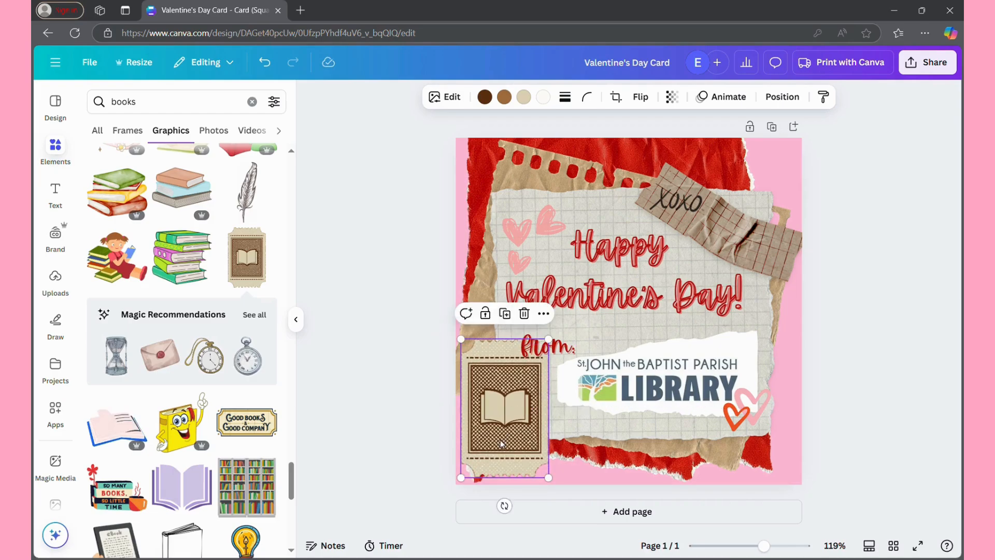
key("ctrl+z")
- Search the graphics for "library", add the black sketched book stack, and place it shrunk in the card's lower-left corner
scroll(162, 434, "down", 5)
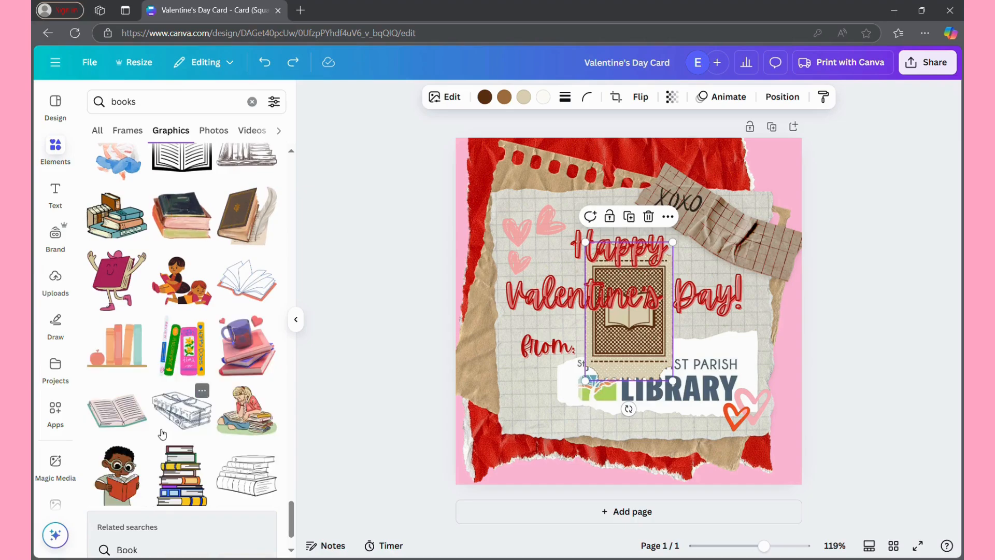
scroll(162, 435, "down", 5)
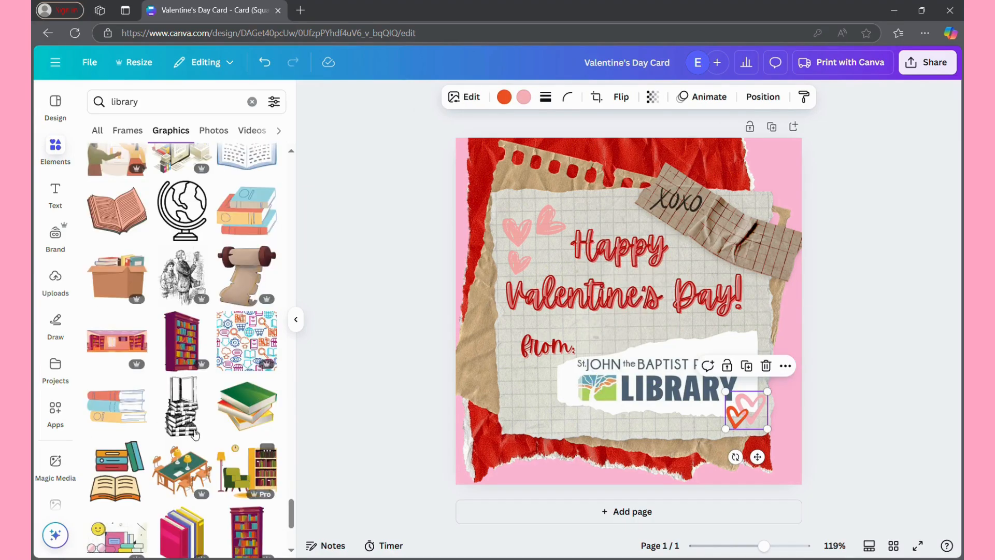
left_click(195, 435)
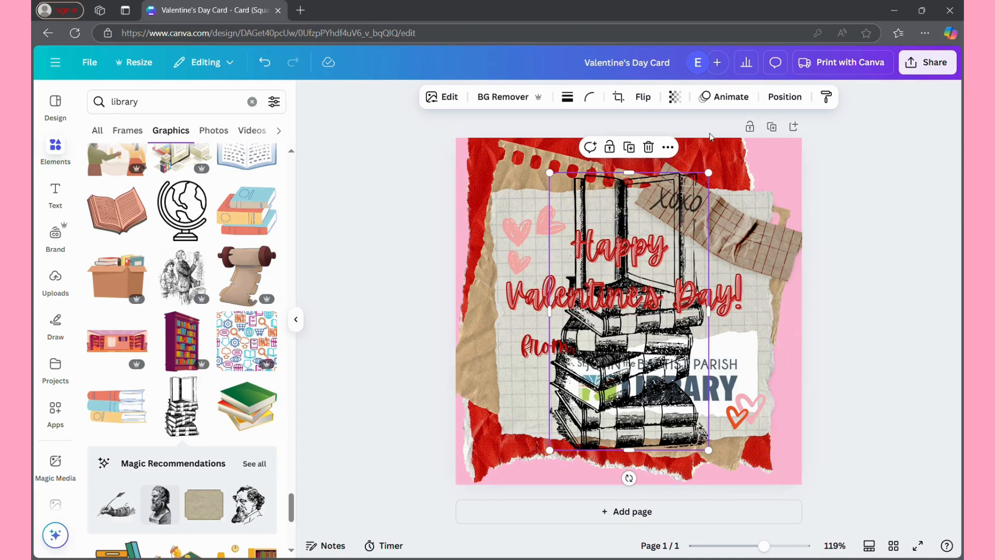
left_click_drag(718, 179, 625, 321)
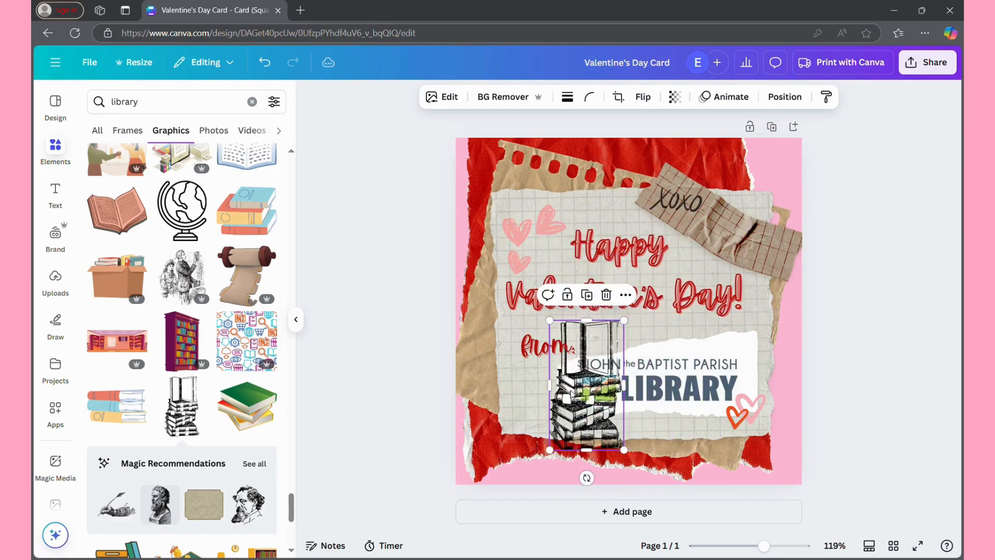
left_click_drag(583, 400, 503, 423)
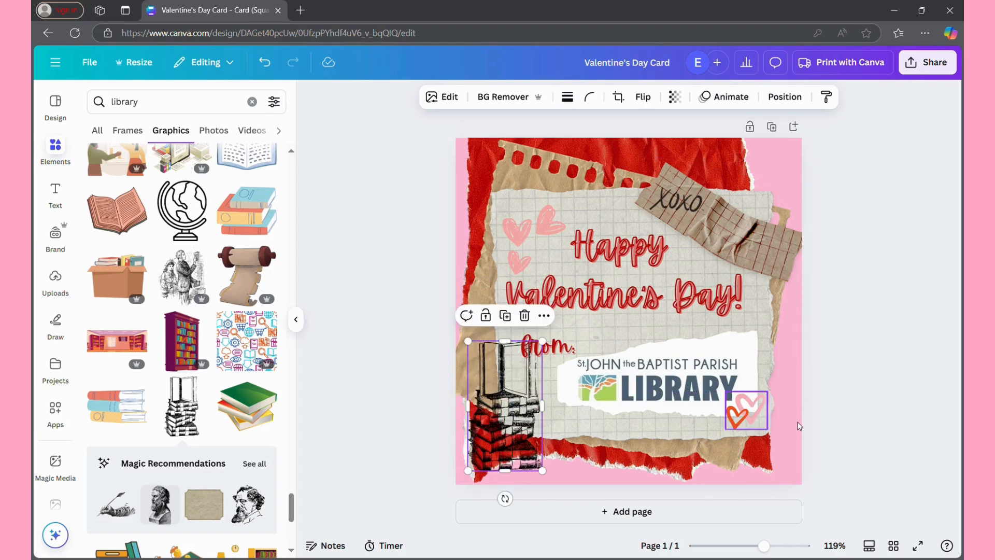
left_click(860, 406)
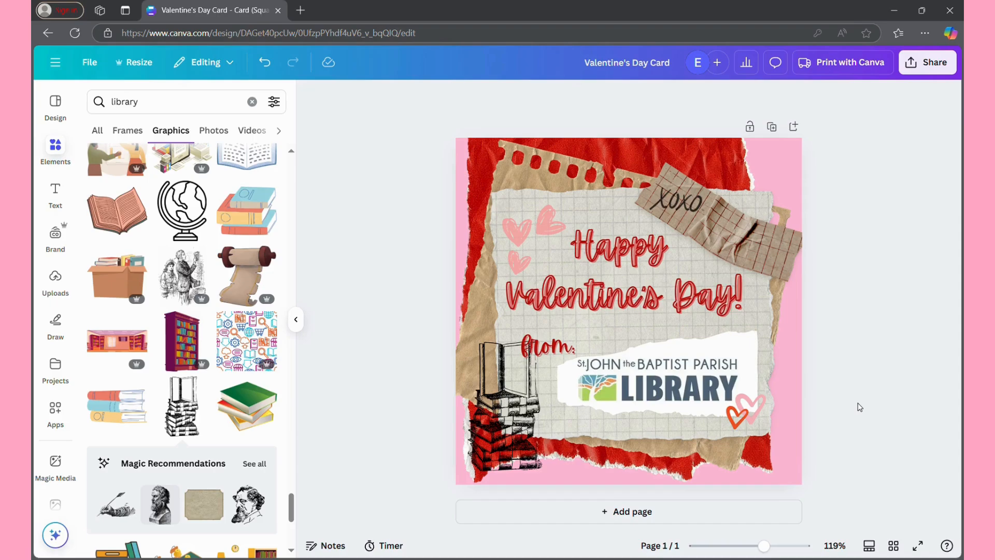
- Move the "from:" text up and right to the logo frame's upper edge, and set the frame's transparency to 100
left_click_drag(568, 345, 586, 331)
left_click(906, 390)
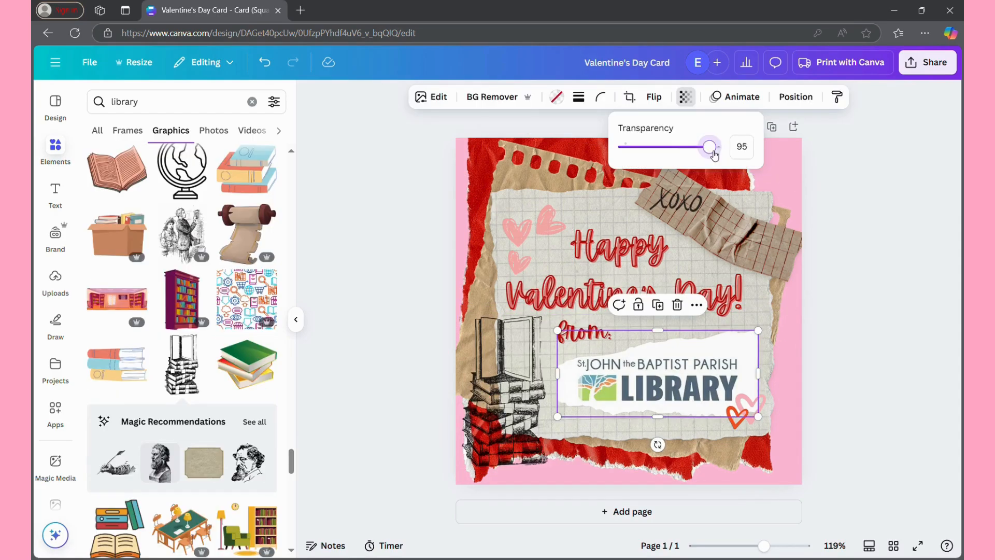
left_click_drag(714, 154, 743, 149)
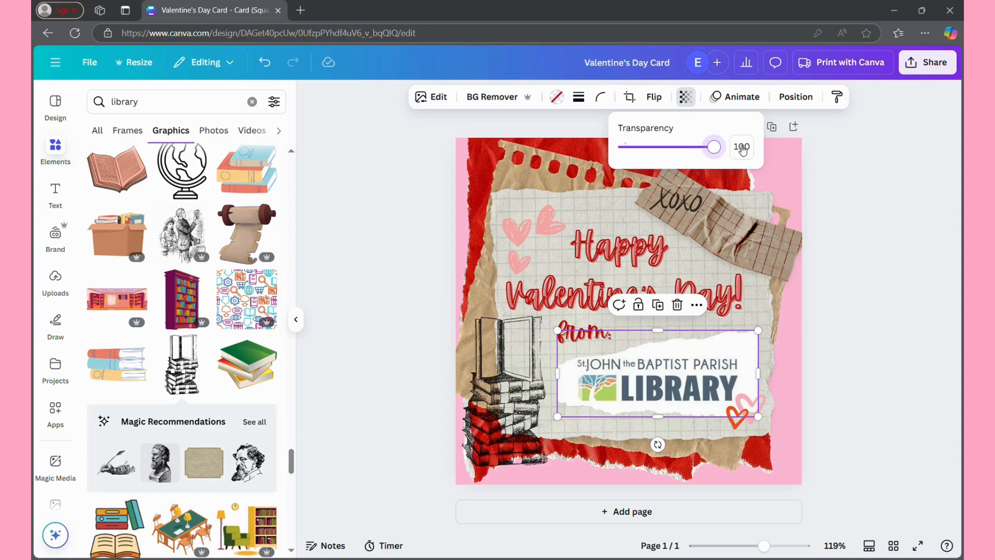
left_click(919, 257)
left_click(894, 273)
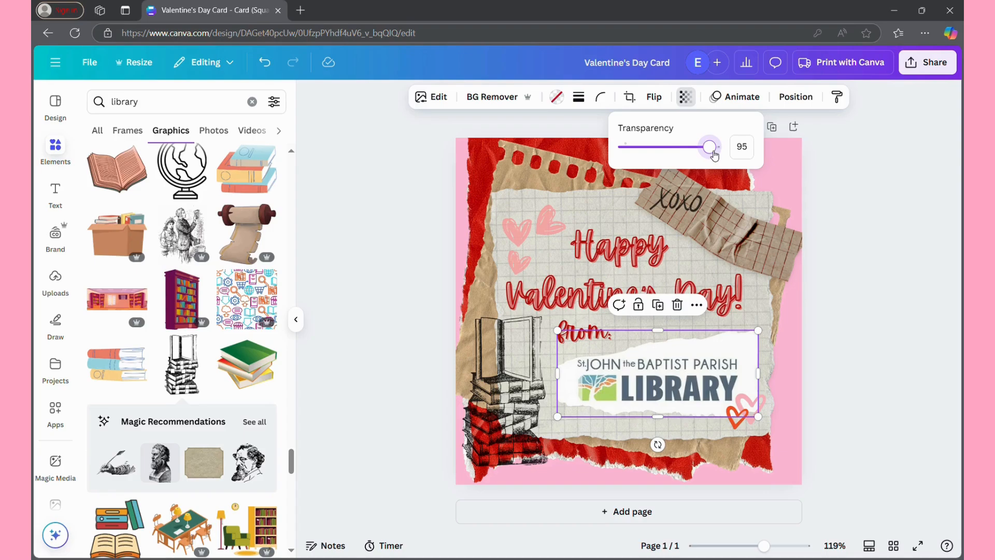
left_click_drag(715, 155, 743, 149)
left_click(919, 257)
left_click(895, 272)
left_click_drag(715, 155, 747, 150)
left_click(924, 263)
left_click(895, 273)
left_click_drag(714, 155, 747, 150)
left_click(923, 265)
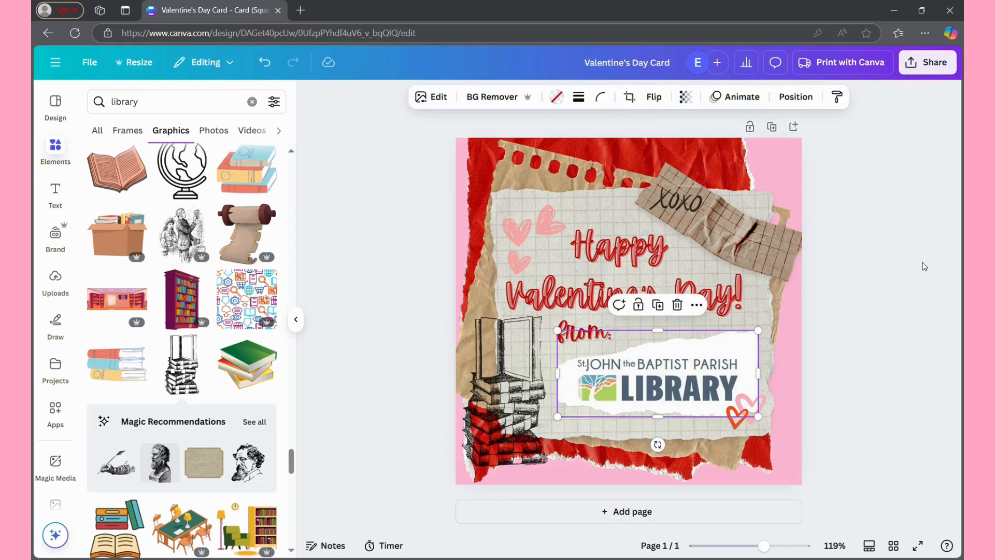
left_click(894, 273)
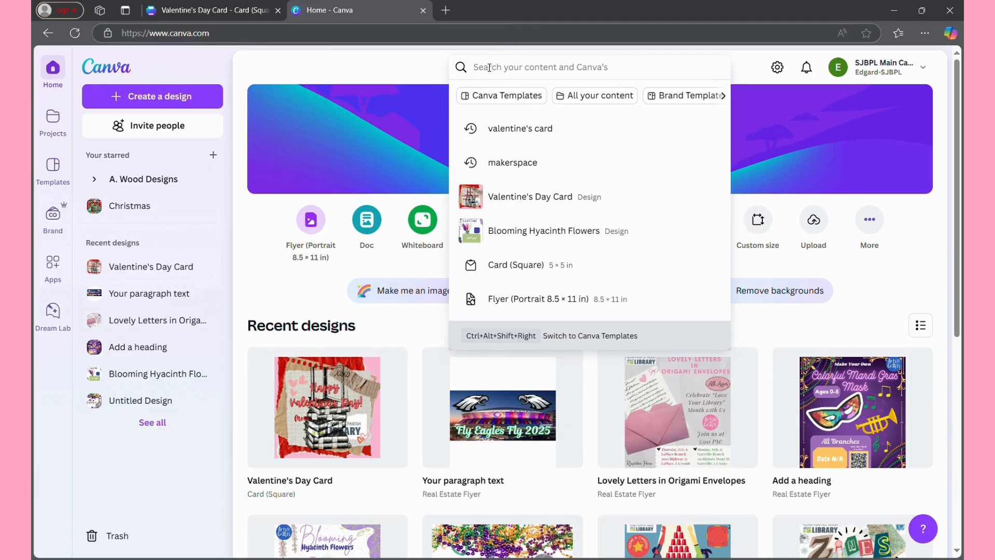
- Search Canva's home page for "valentine's card" and limit the results to Canva Templates
type("valent")
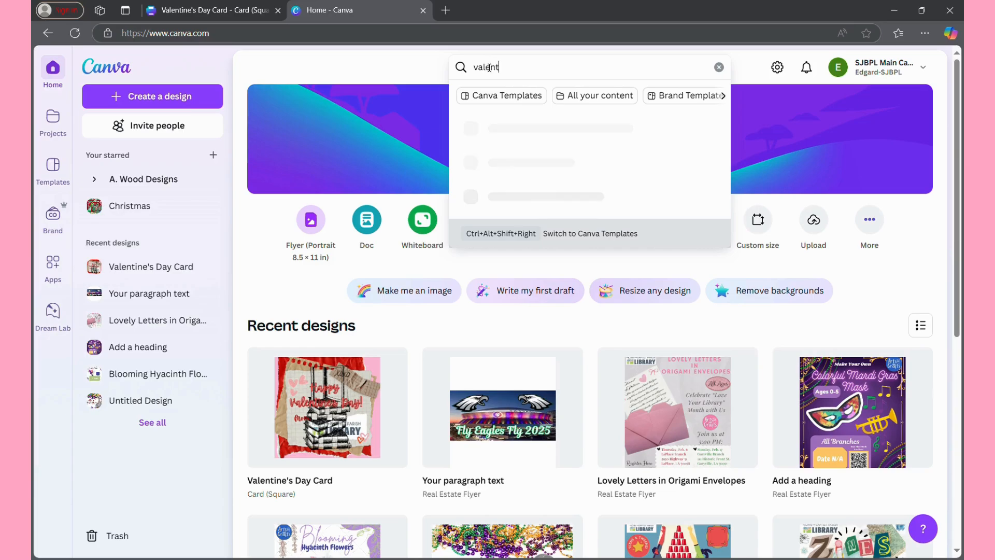
type("ine's card")
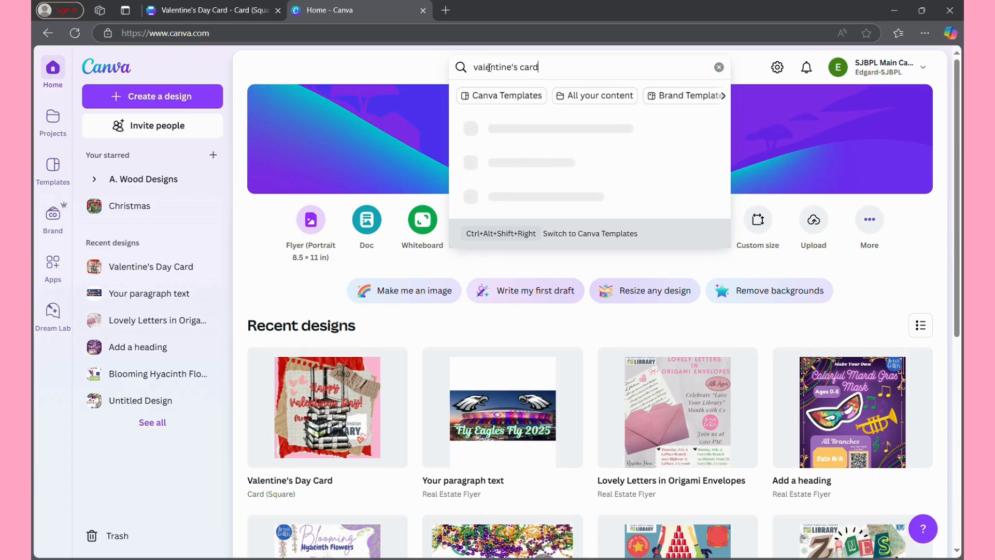
key("Return")
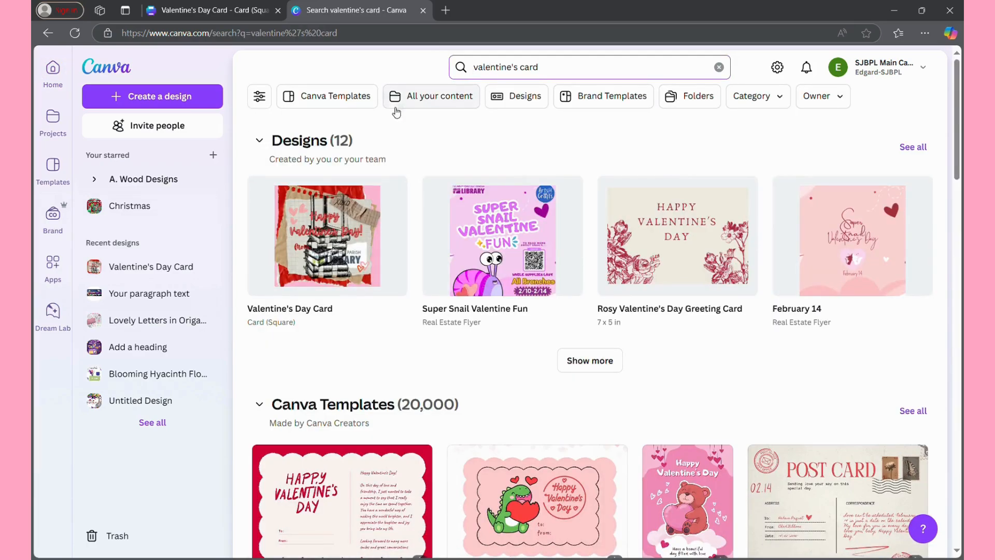
left_click(325, 96)
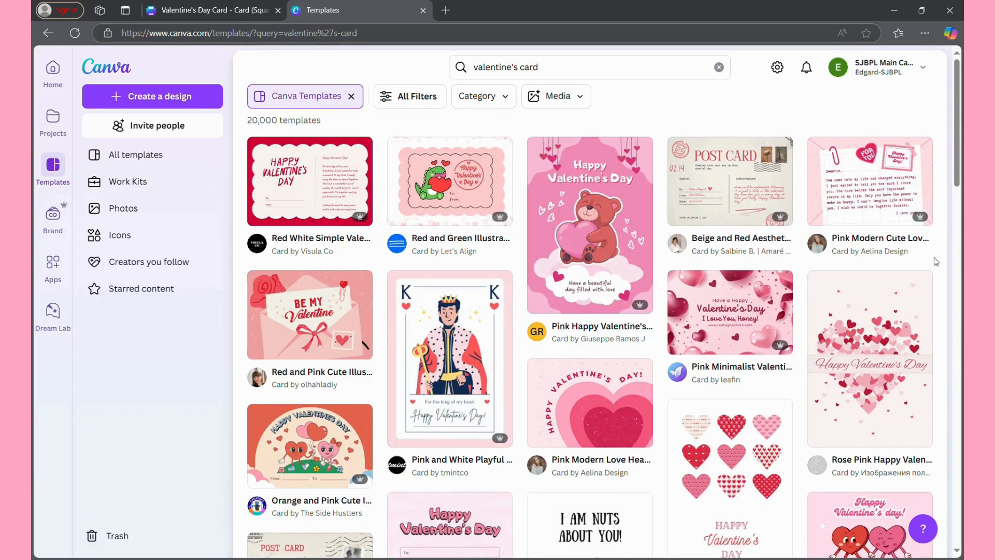
- Browse the card templates and open "Pink Minimalist Photo Frame Valentine's Day Greeting Card" for customizing
scroll(850, 313, "down", 3)
scroll(850, 313, "down", 6)
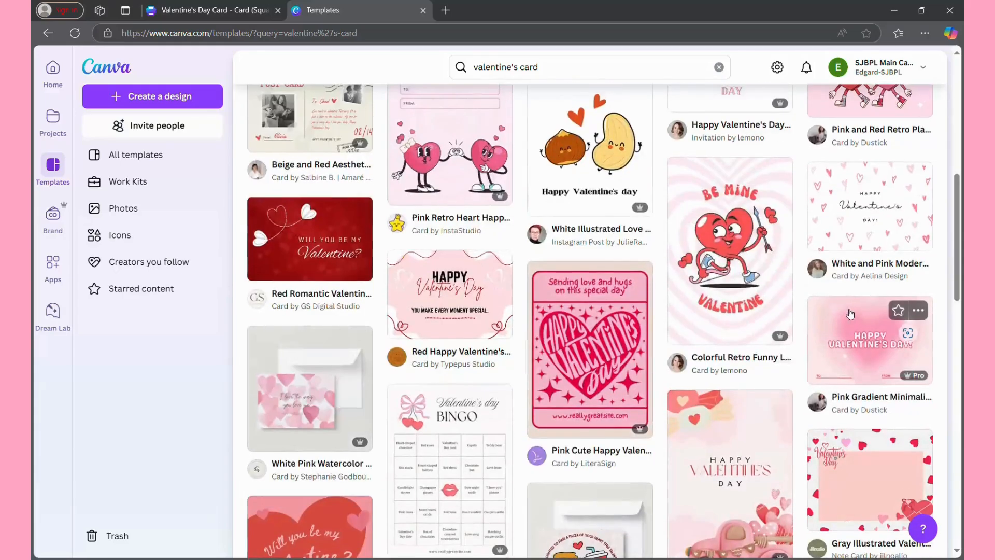
scroll(850, 314, "down", 19)
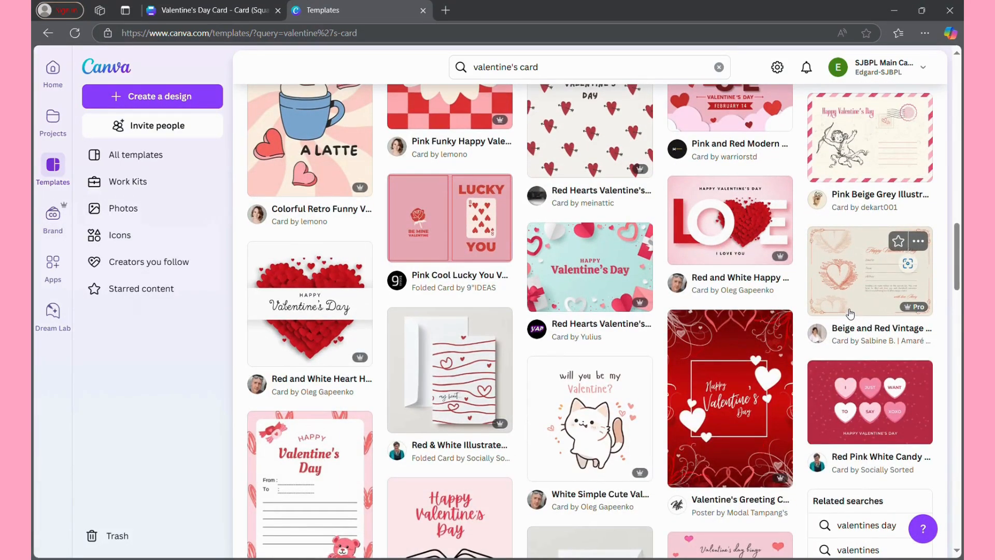
scroll(851, 314, "down", 2)
scroll(851, 314, "up", 2)
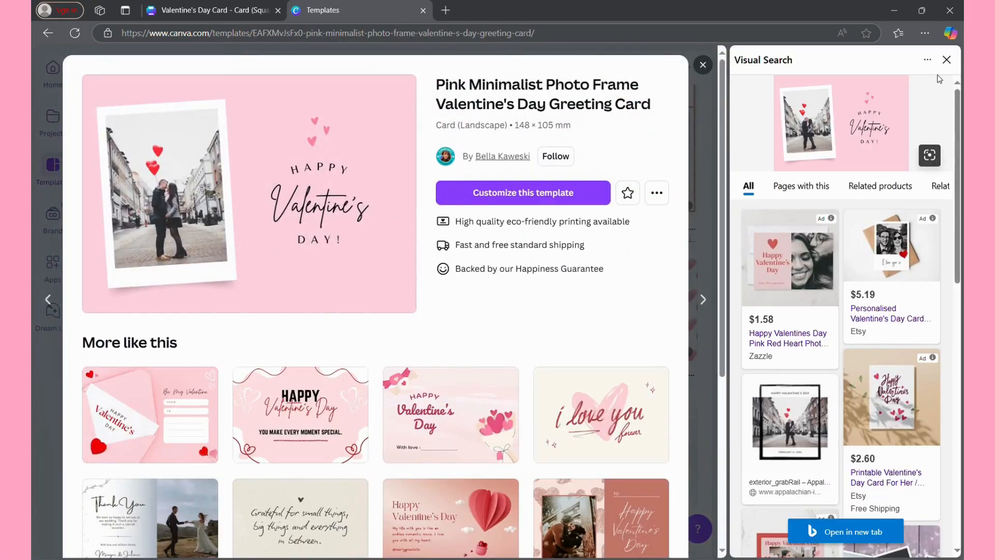
left_click(947, 60)
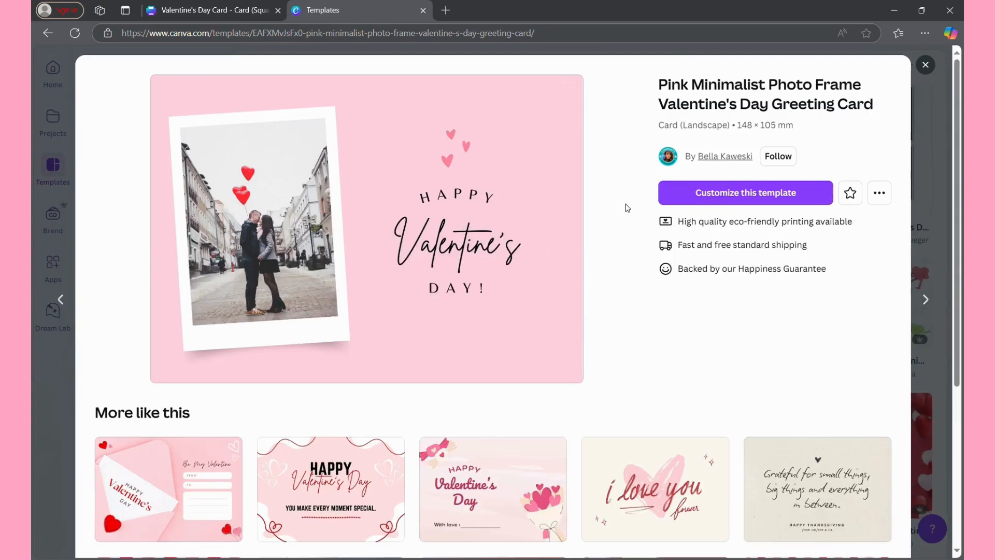
left_click(754, 192)
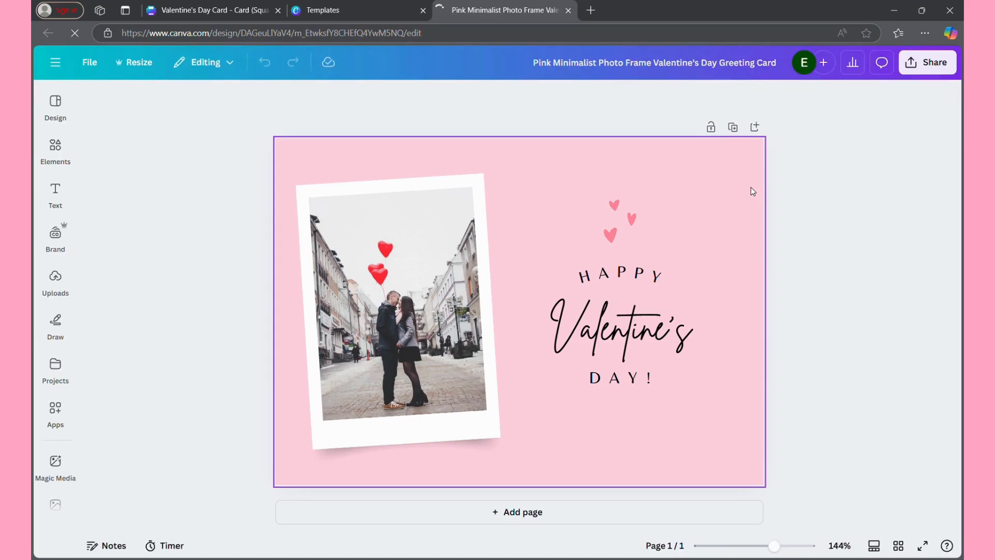
- Try replacing the couple photo in the frame with the uploaded Mardi Gras image, and undo the replacement
mouse_move(60, 279)
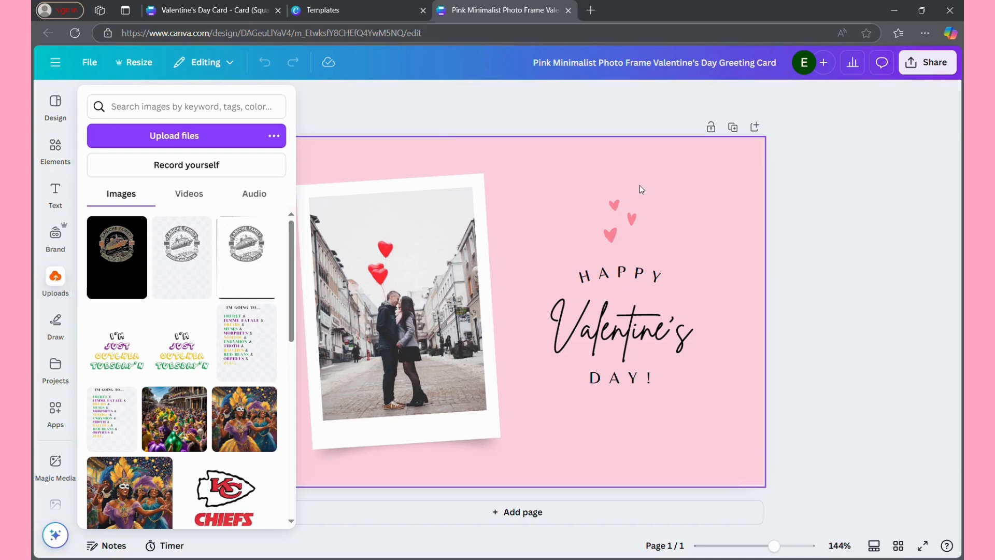
left_click(55, 279)
scroll(156, 361, "down", 5)
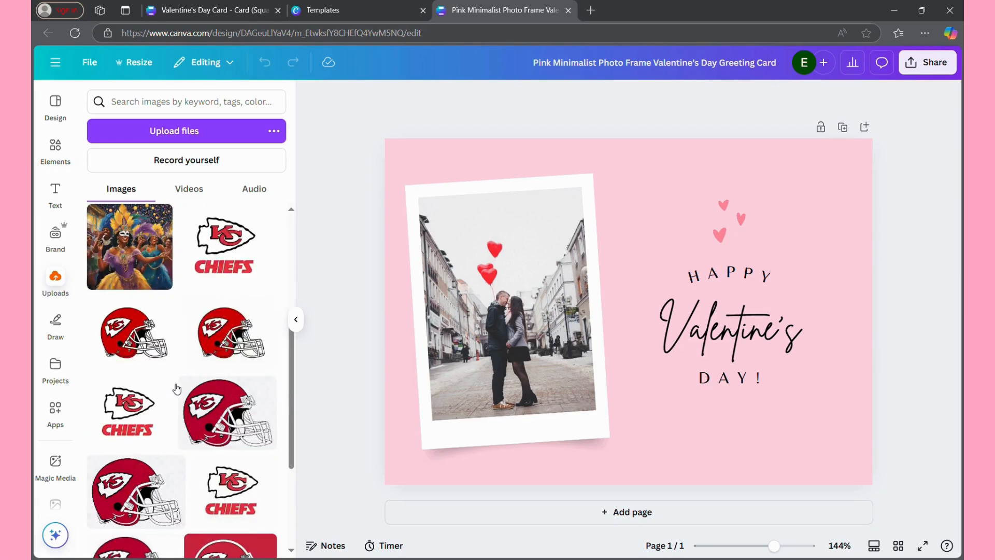
scroll(124, 337, "up", 3)
left_click_drag(122, 333, 514, 311)
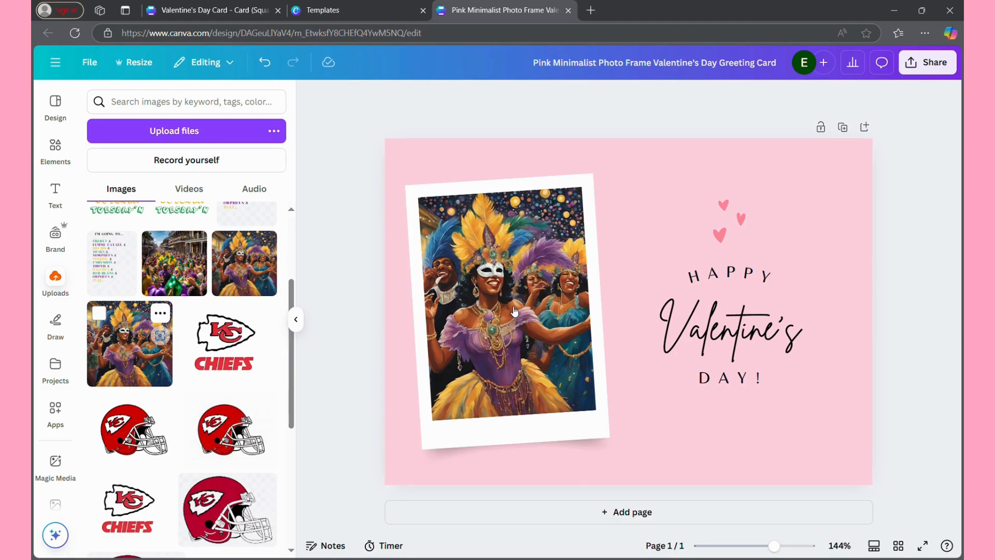
key("ctrl+z")
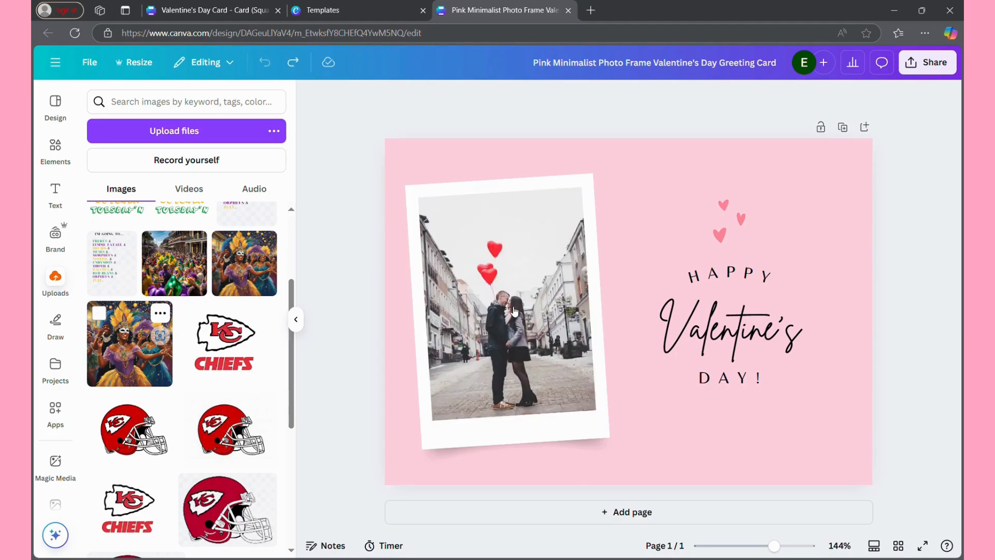
- Select the greeting's text boxes one after another: "Valentine's", "DAY!" and "HAPPY"
left_click(724, 356)
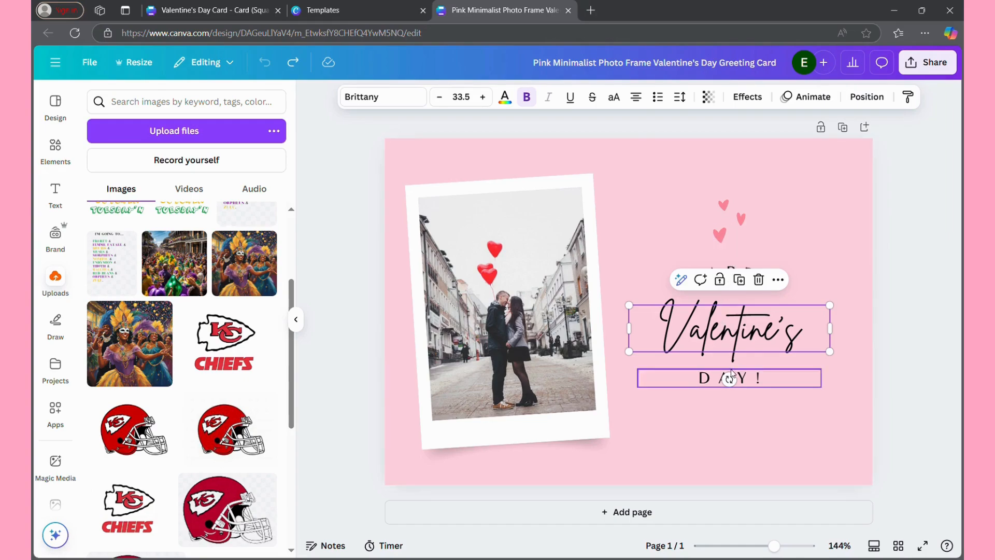
left_click(720, 380)
left_click(720, 276)
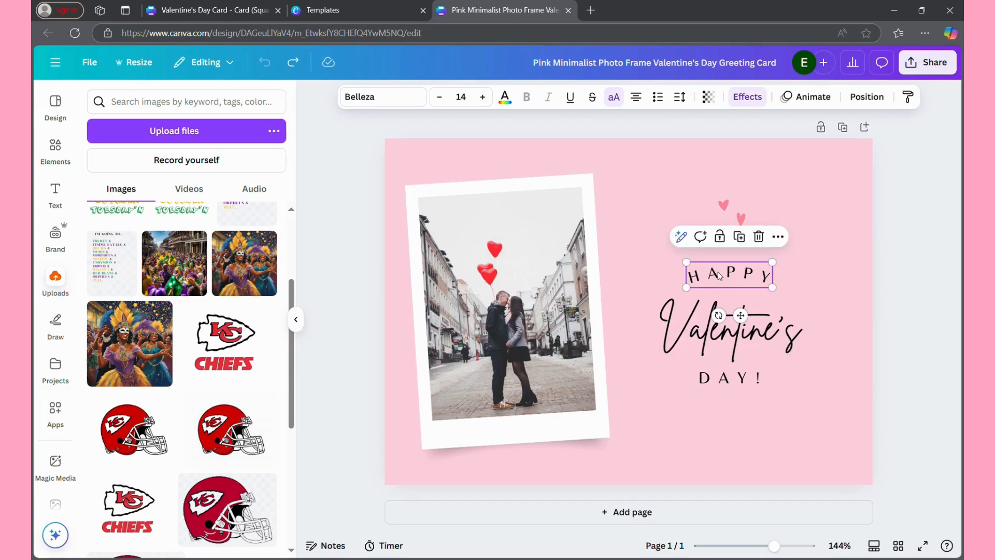
- Close the customized card design and the template preview, and browse further through the "valentine's card" template results
left_click(297, 272)
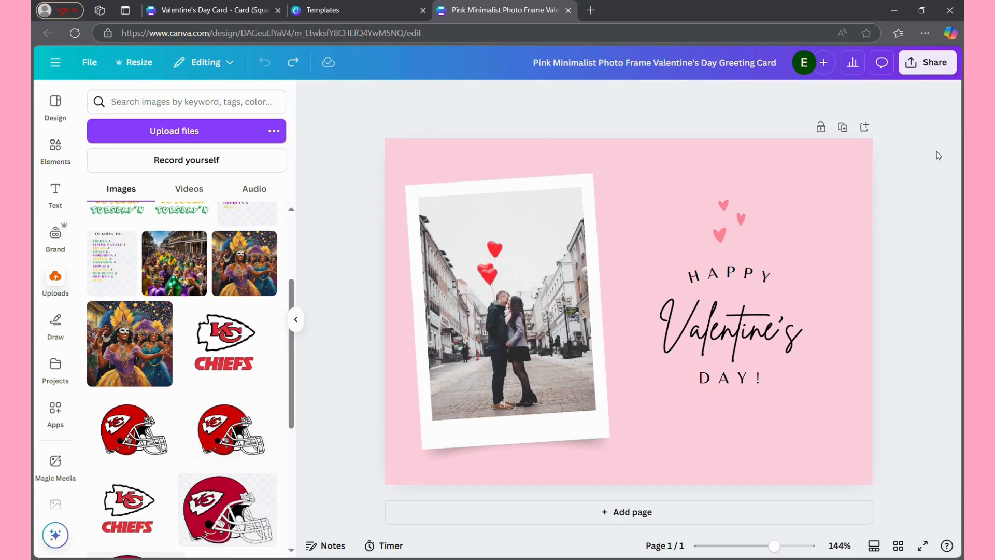
left_click(569, 10)
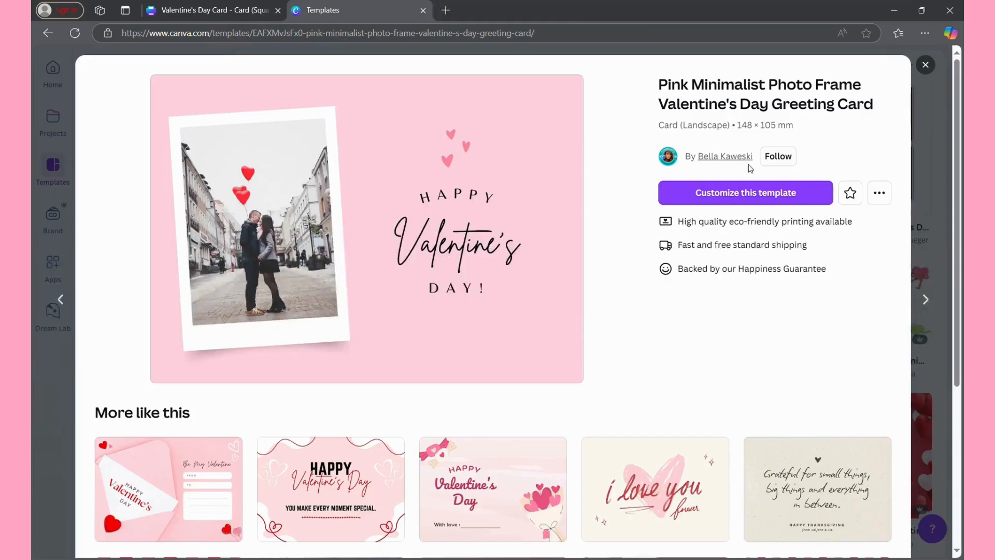
left_click(931, 192)
scroll(722, 314, "down", 10)
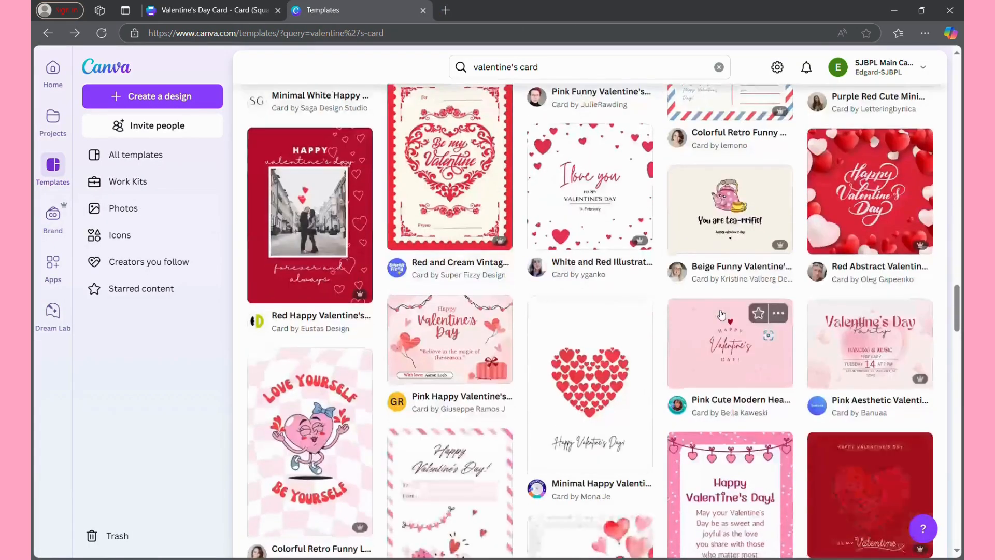
scroll(722, 314, "down", 5)
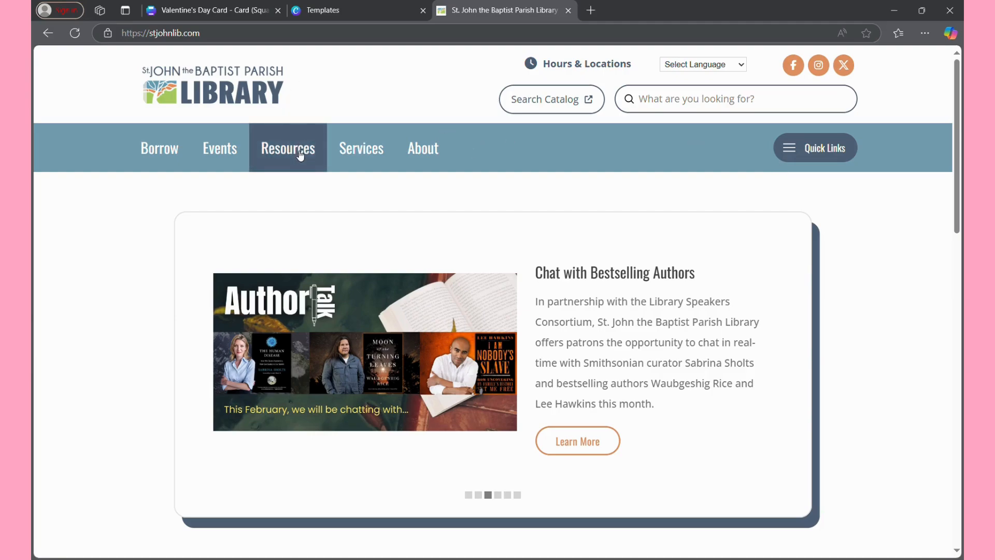
- Open LinkedIn Learning from the featured resources on the St. John the Baptist Parish Library website and get started there
mouse_move(301, 154)
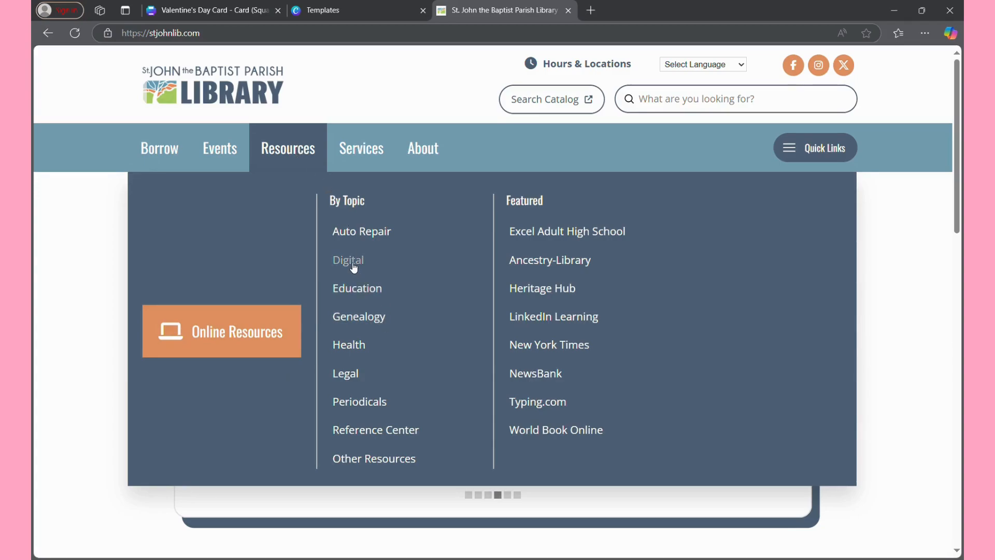
left_click(554, 318)
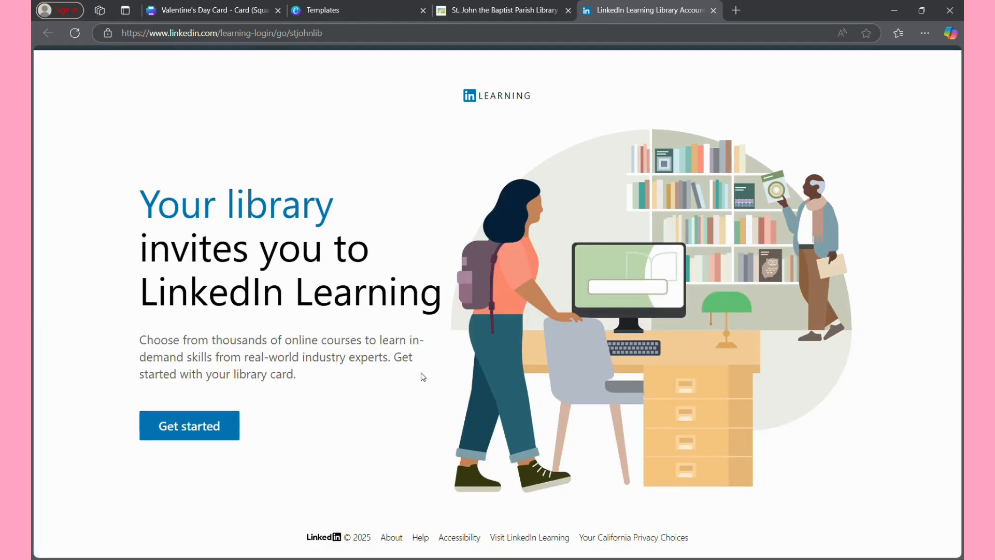
left_click(200, 428)
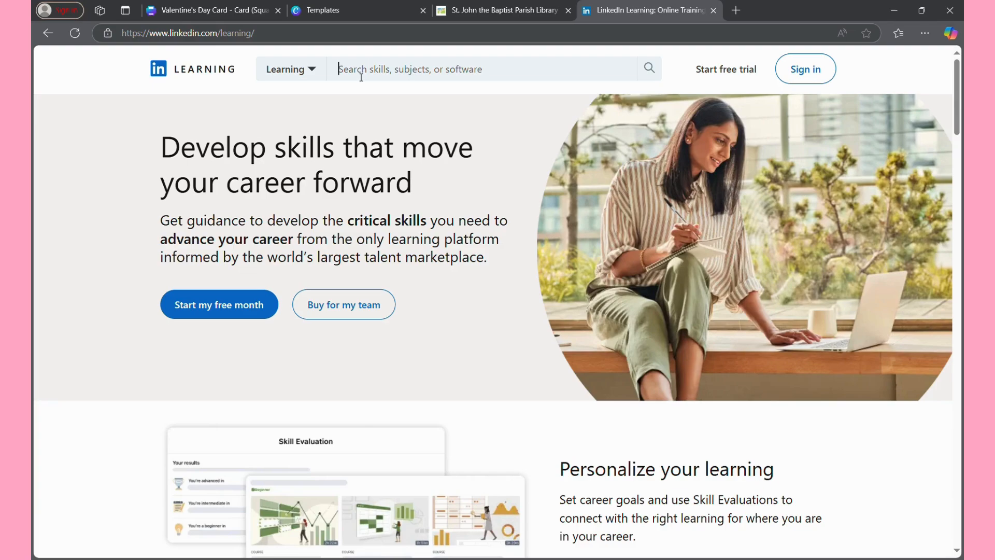
- Search LinkedIn Learning for "canva" and look through the course results
type("c")
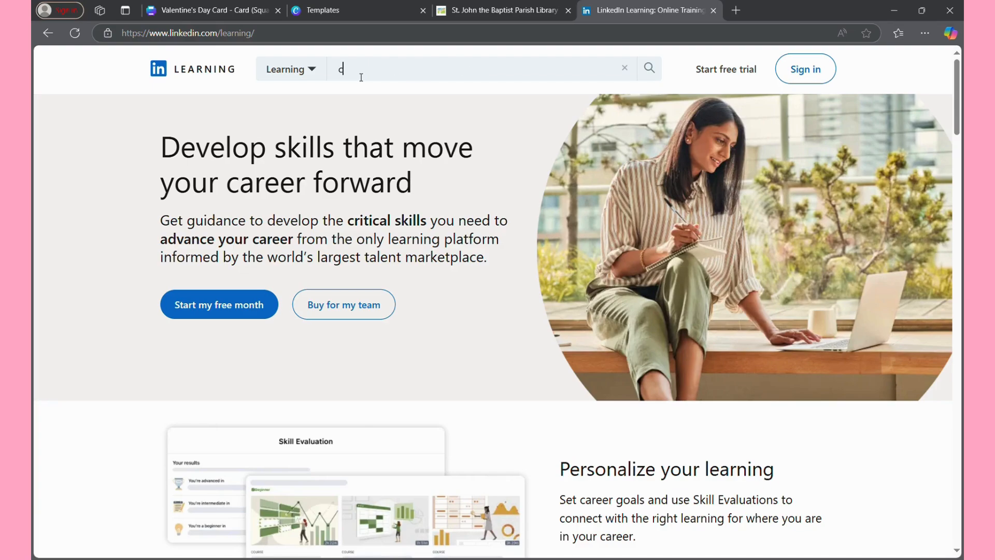
type("anva")
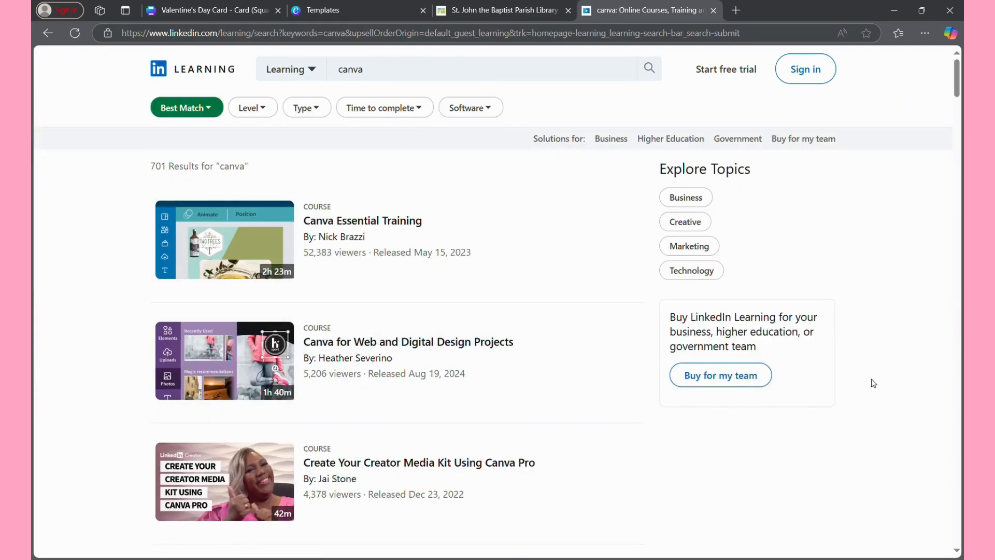
scroll(874, 383, "down", 7)
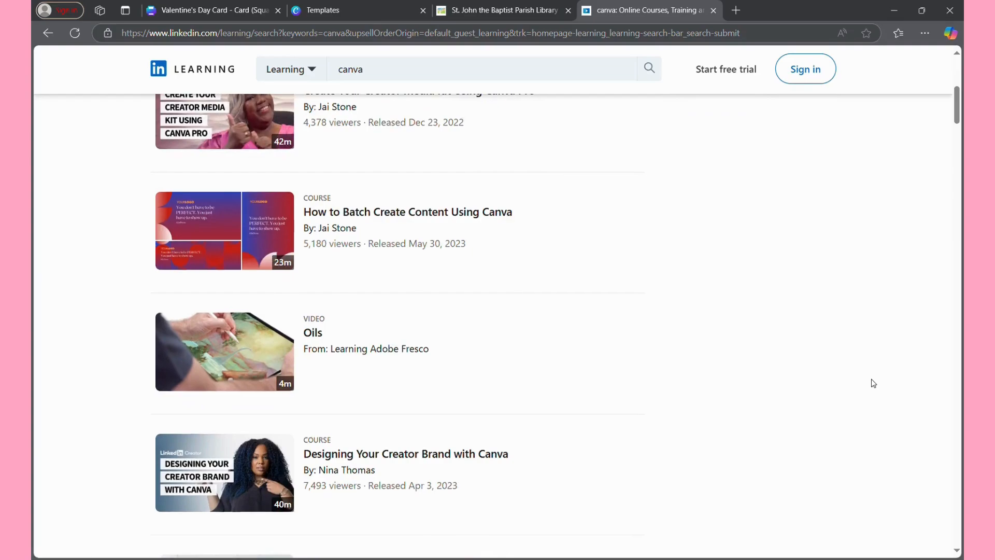
scroll(872, 383, "up", 7)
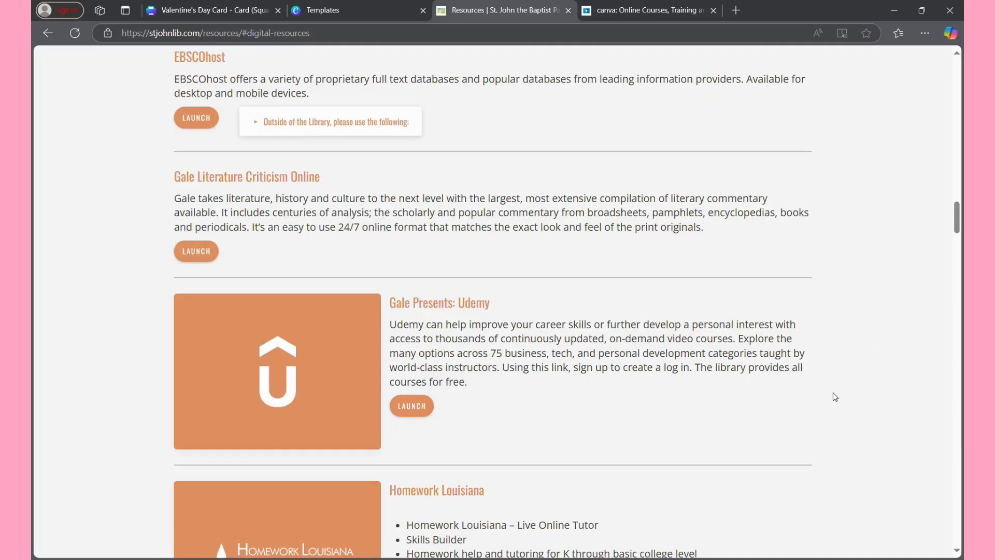
- Launch Gale Presents: Udemy from the library's digital resources and view its information on getting started
scroll(872, 461, "down", 1)
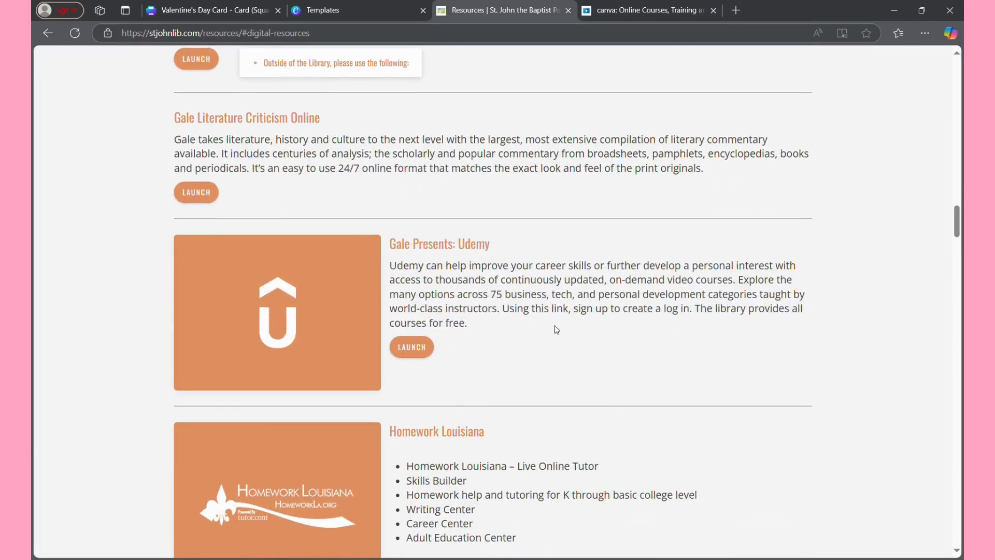
left_click(412, 346)
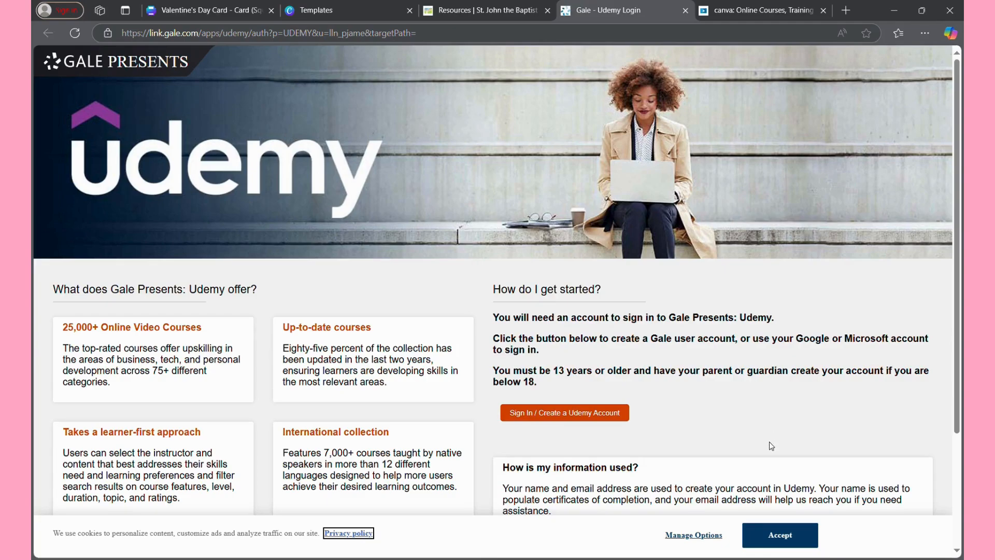
scroll(771, 445, "down", 1)
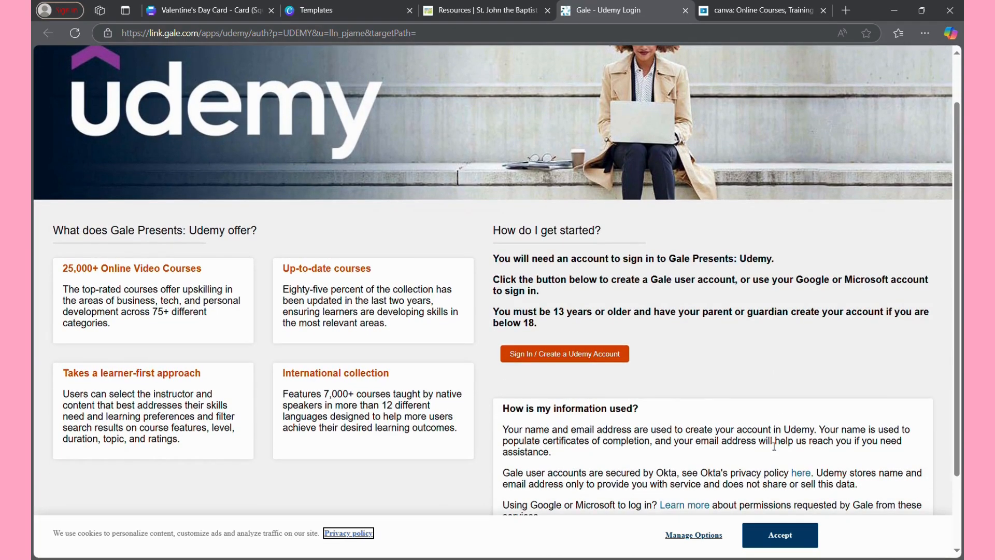
- Search the Udemy website for "canva" and look through the listed courses
type("canva")
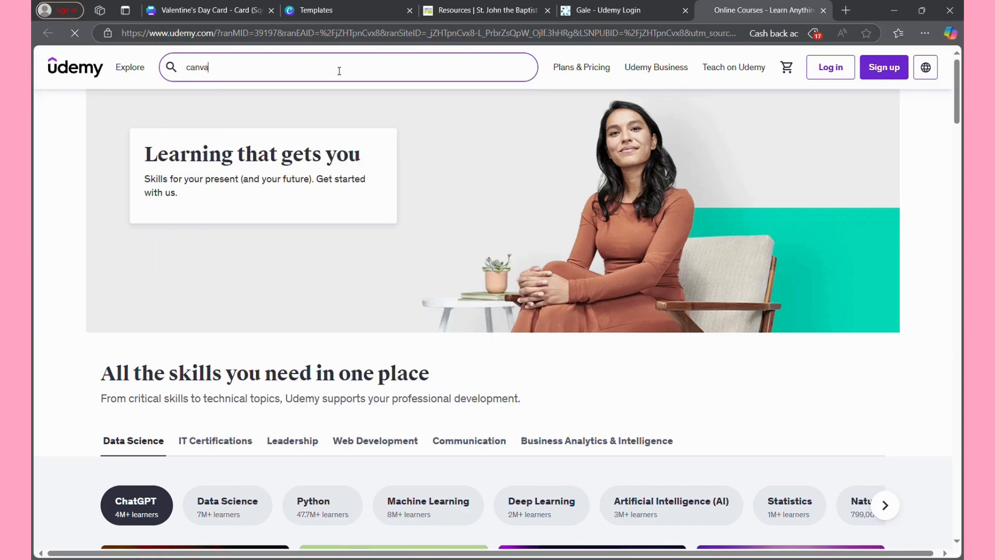
key("Return")
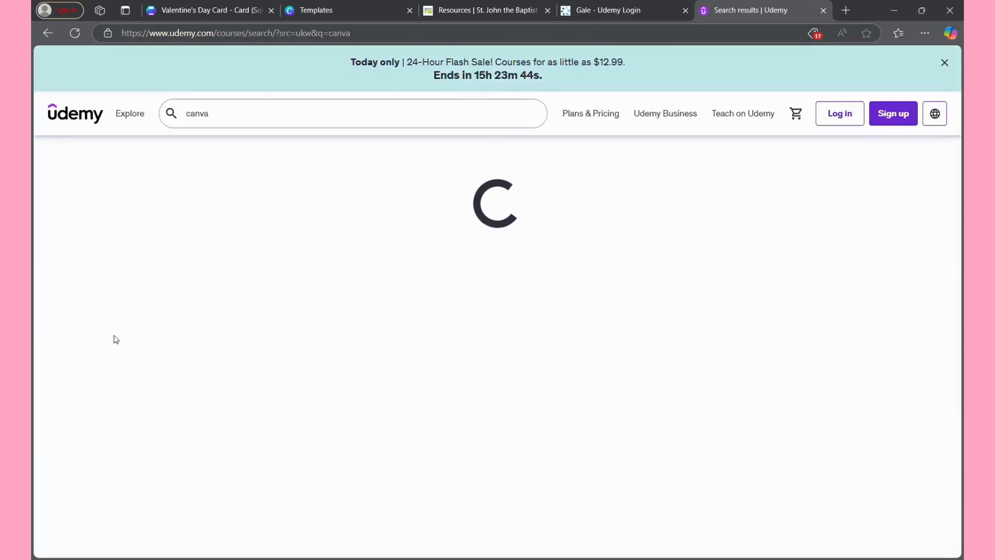
scroll(32, 351, "down", 2)
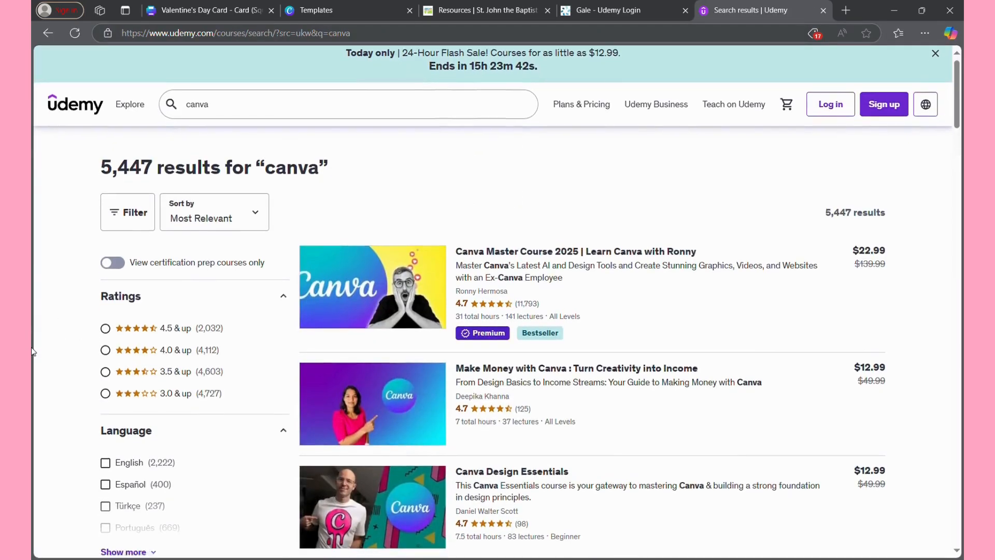
scroll(32, 351, "down", 6)
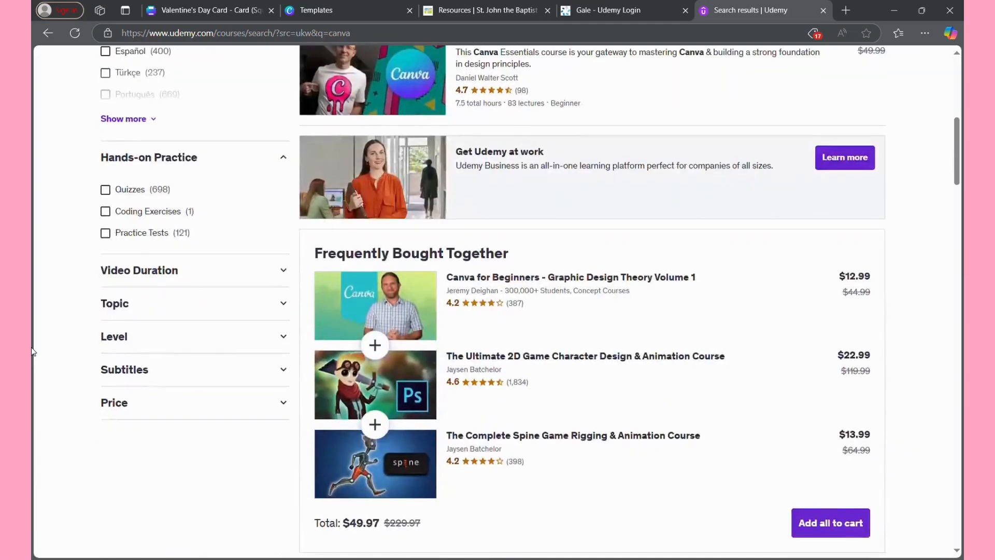
scroll(32, 351, "down", 5)
scroll(32, 352, "down", 15)
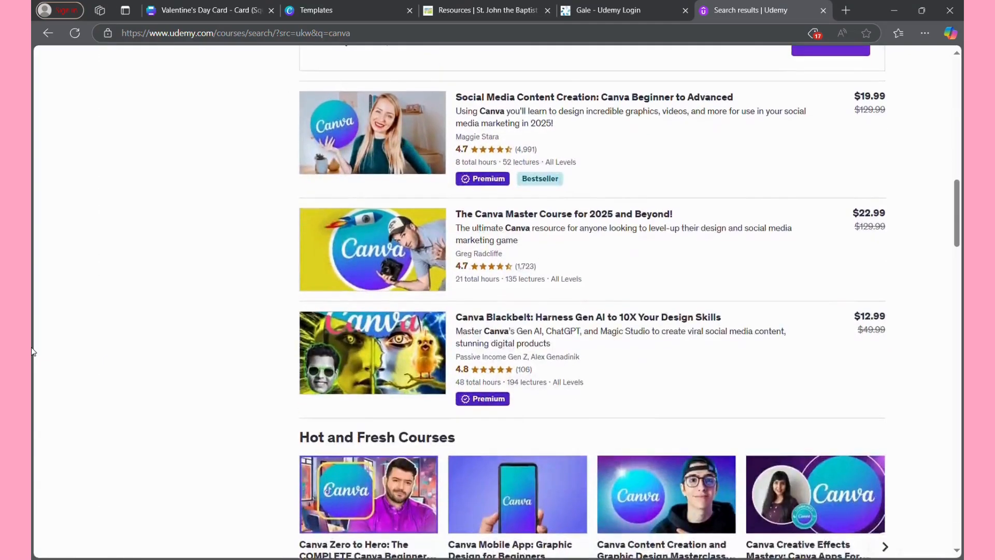
scroll(32, 351, "down", 4)
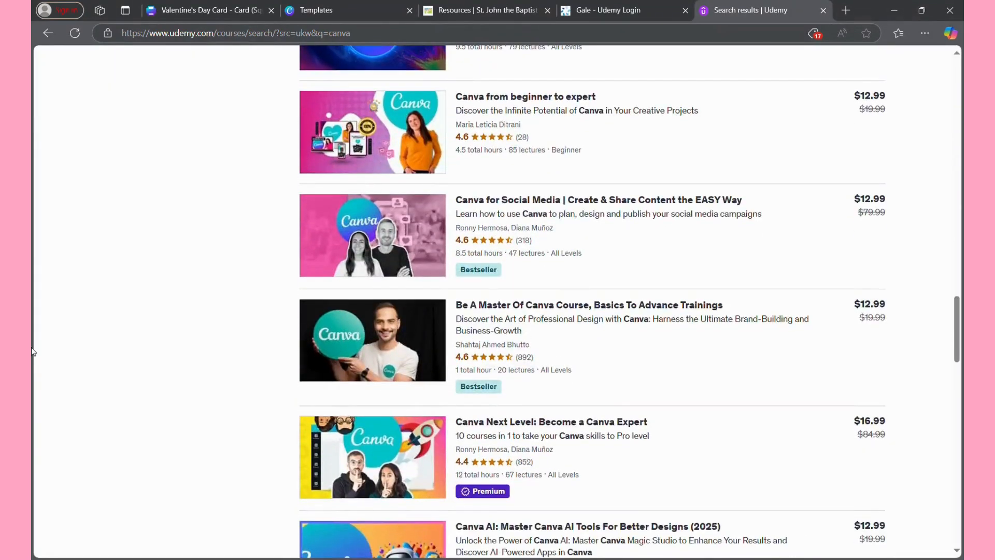